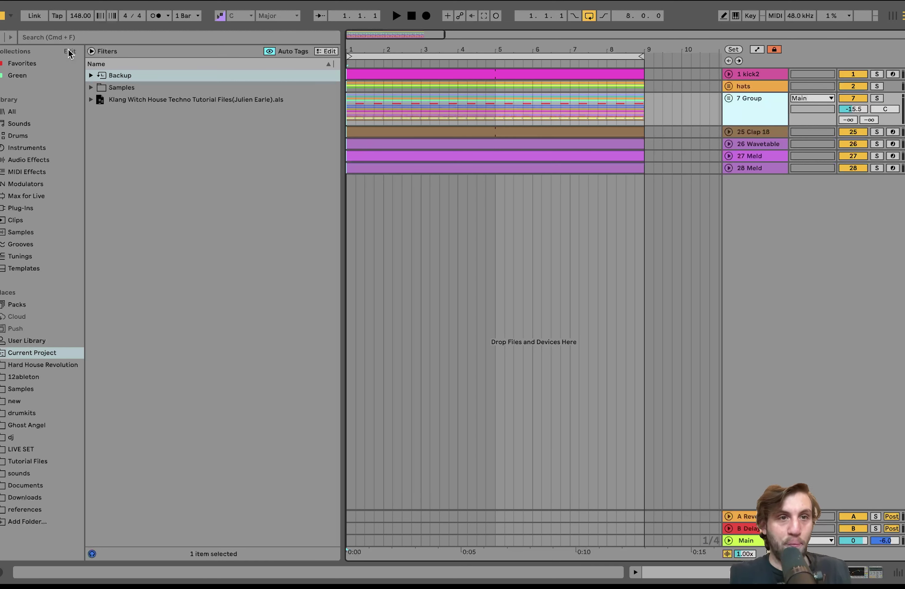
- Solo the kick2, hats, 7 Group and Clap 18 tracks together and play the drums from the start
{"action": "left_click", "coordinate": [769, 76]}
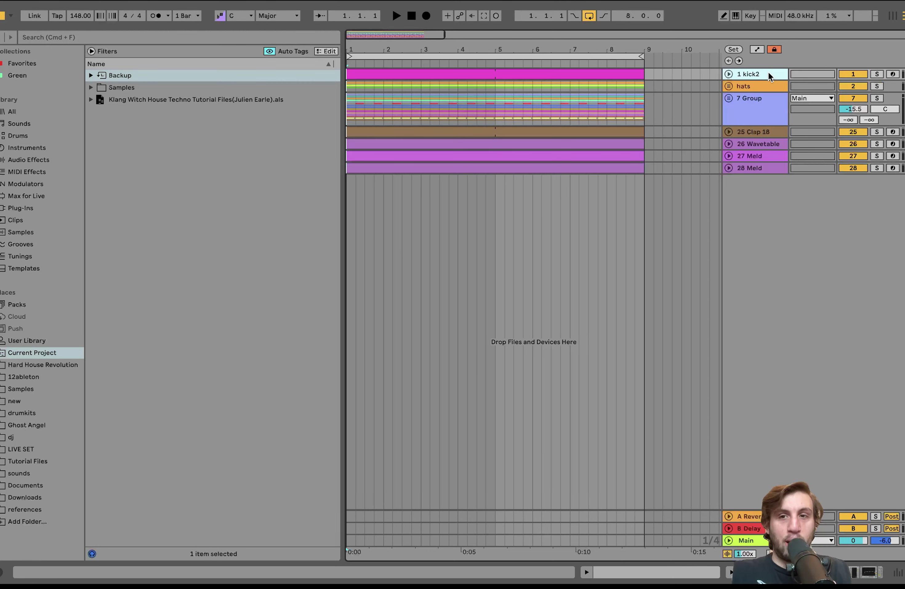
{"action": "left_click", "coordinate": [768, 133], "text": "shift"}
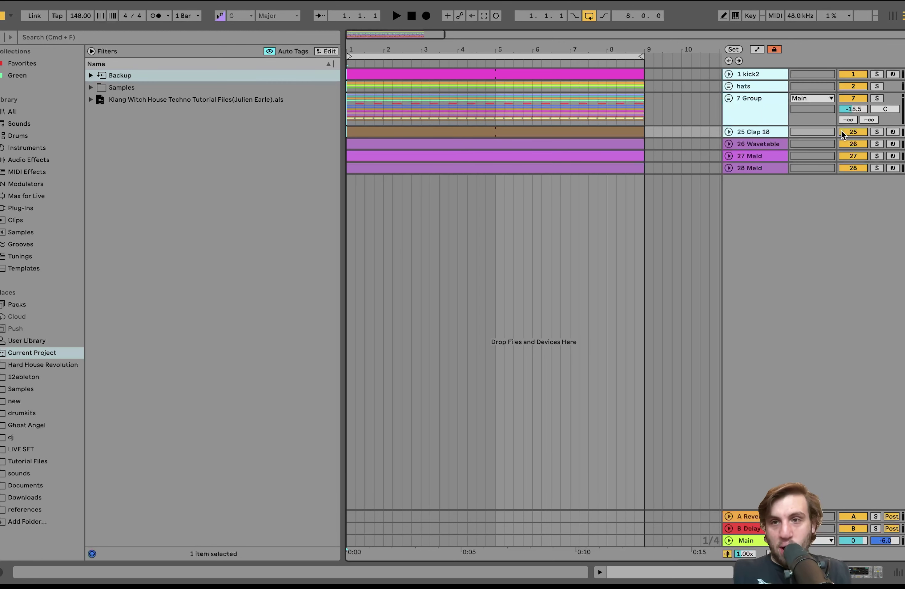
{"action": "left_click", "coordinate": [877, 132]}
{"action": "key", "text": "space"}
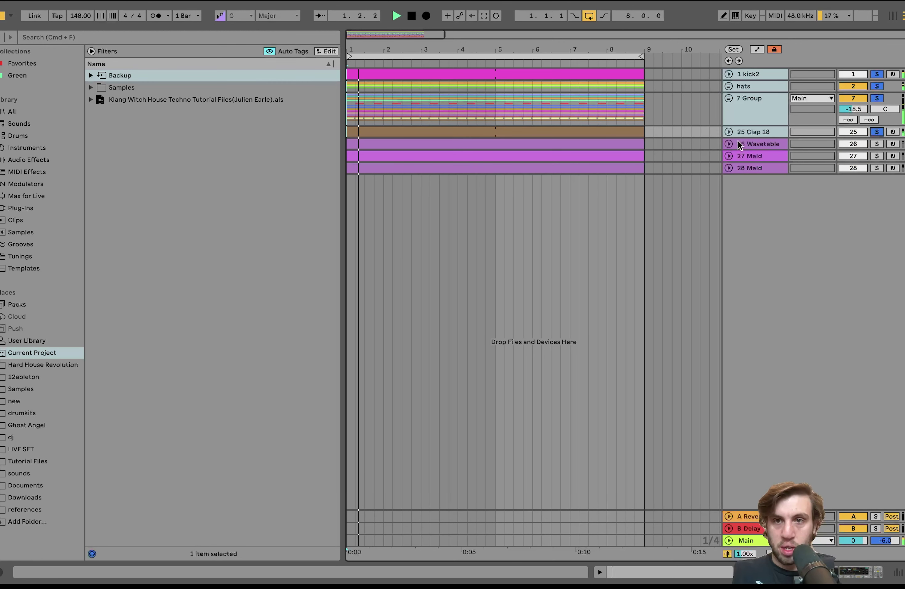
- Unfold all drum tracks and groups in the arrangement, look through their clips and play them briefly
{"action": "left_click", "coordinate": [730, 131], "text": "alt"}
{"action": "scroll", "coordinate": [729, 130], "scroll_direction": "up", "scroll_amount": 10}
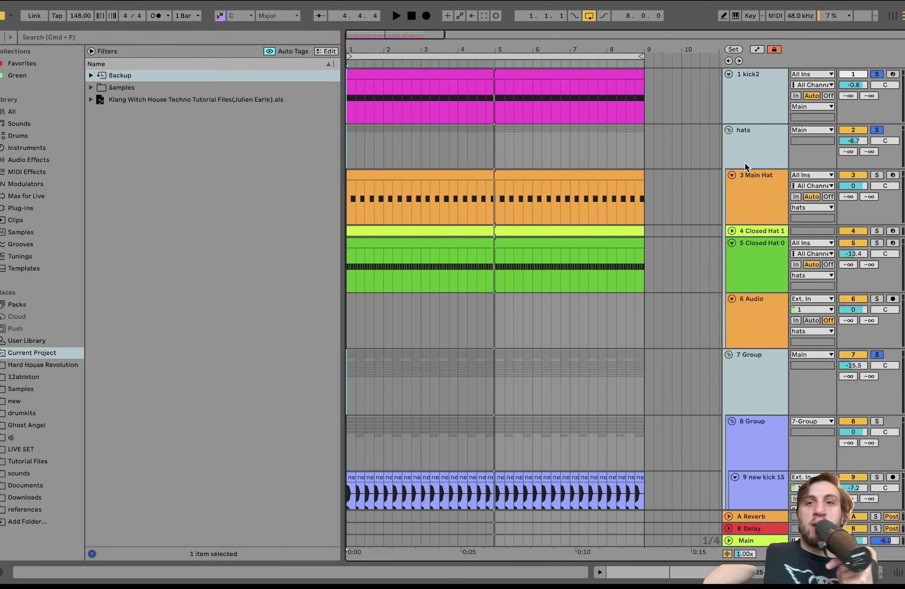
{"action": "scroll", "coordinate": [745, 162], "scroll_direction": "down", "scroll_amount": 10}
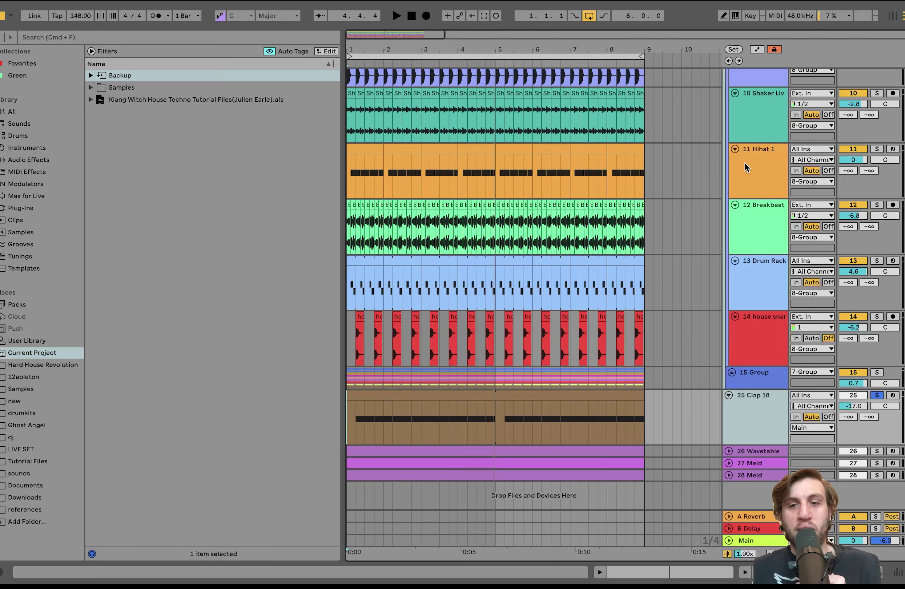
{"action": "scroll", "coordinate": [745, 162], "scroll_direction": "up", "scroll_amount": 10}
{"action": "key", "text": "space"}
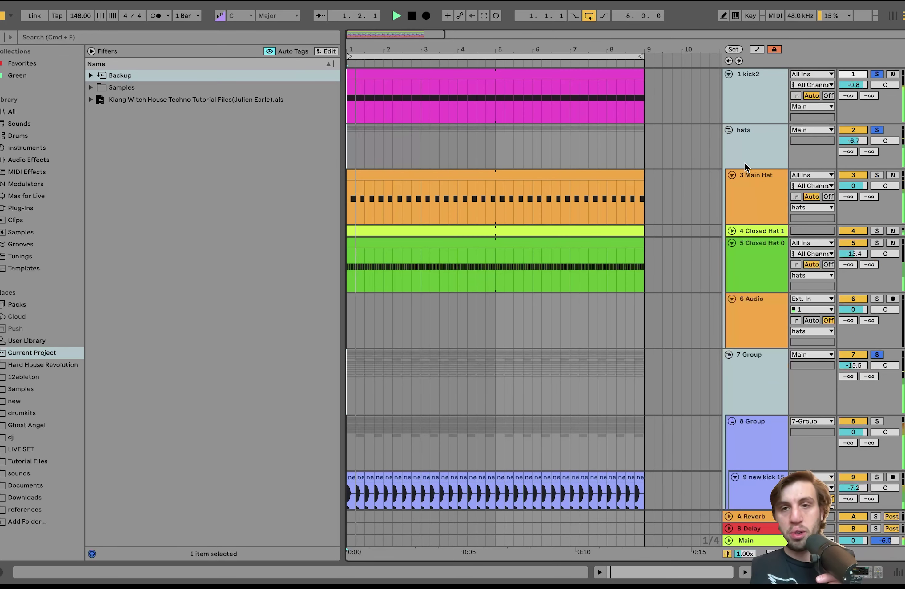
{"action": "key", "text": "space"}
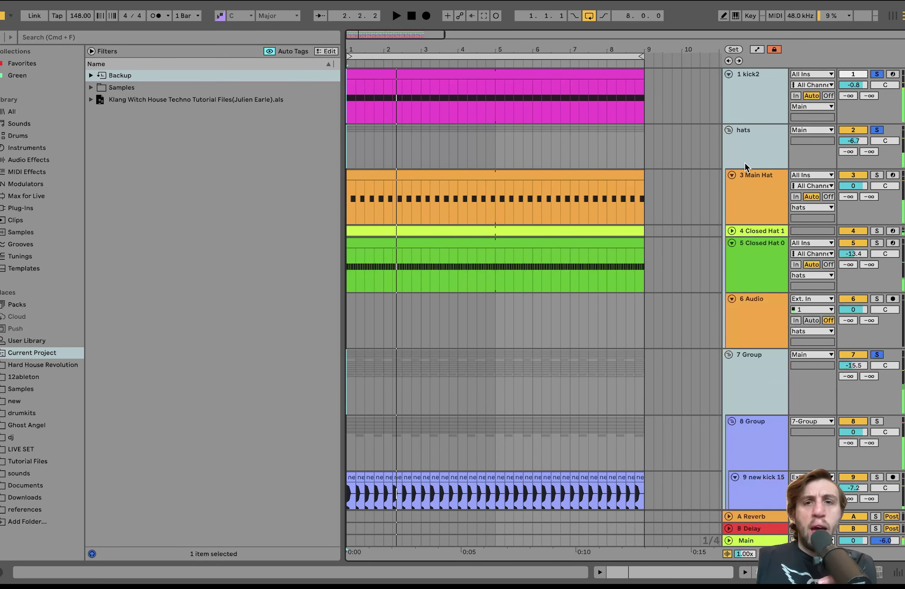
{"action": "scroll", "coordinate": [745, 162], "scroll_direction": "down", "scroll_amount": 2}
{"action": "scroll", "coordinate": [745, 162], "scroll_direction": "up", "scroll_amount": 2}
- Solo only the kick2 track, listen to it and show its device chain
{"action": "left_click", "coordinate": [762, 81]}
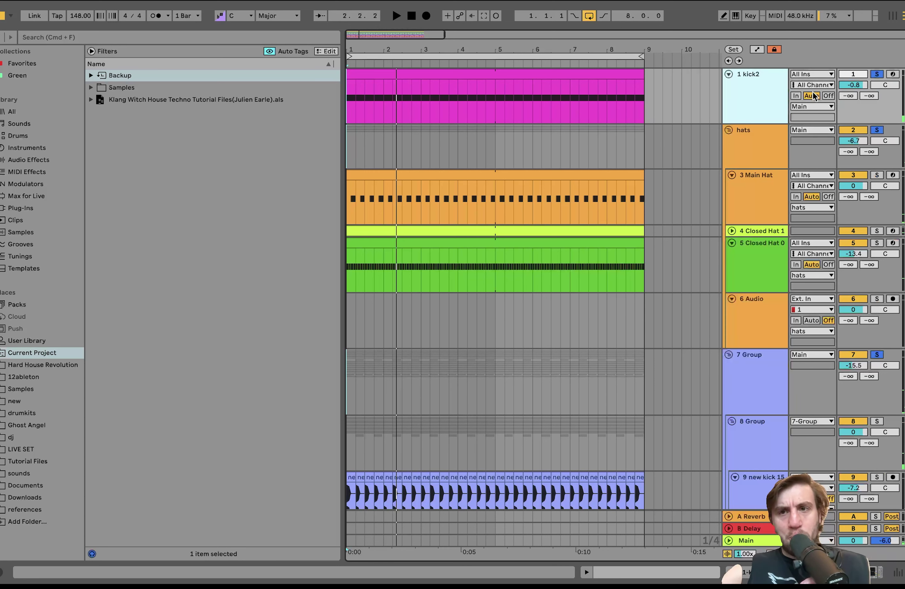
{"action": "left_click", "coordinate": [877, 74]}
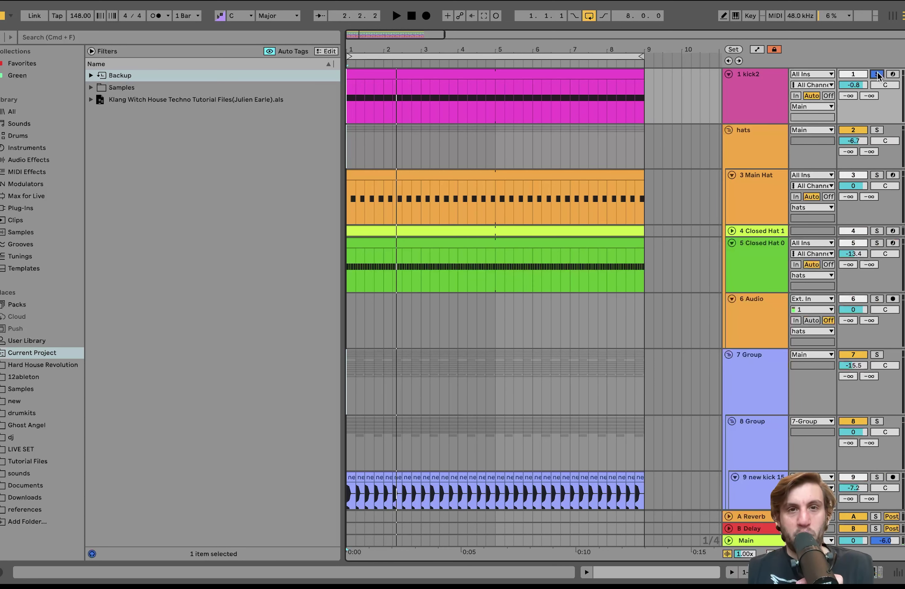
{"action": "key", "text": "space"}
{"action": "left_click", "coordinate": [750, 114]}
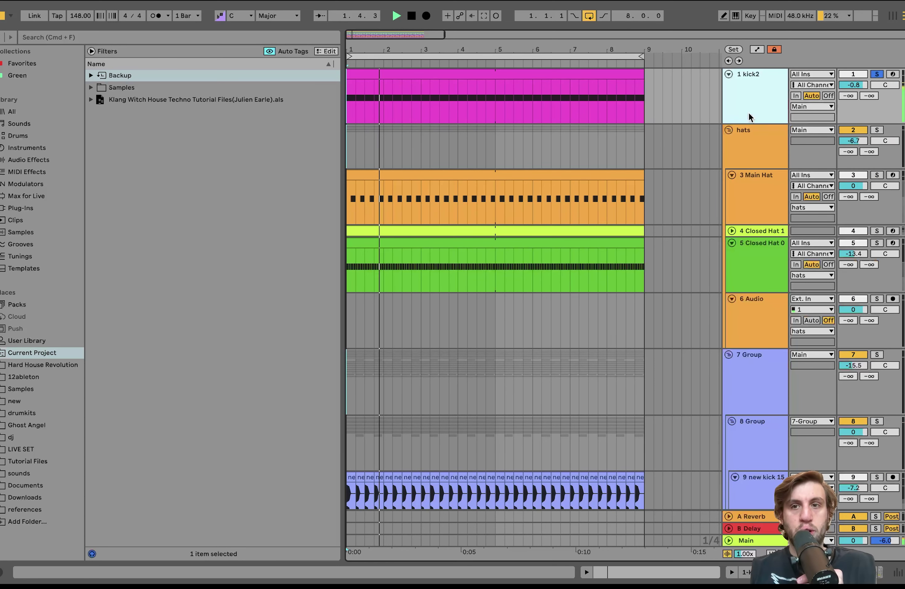
{"action": "double_click", "coordinate": [749, 112]}
{"action": "key", "text": "space"}
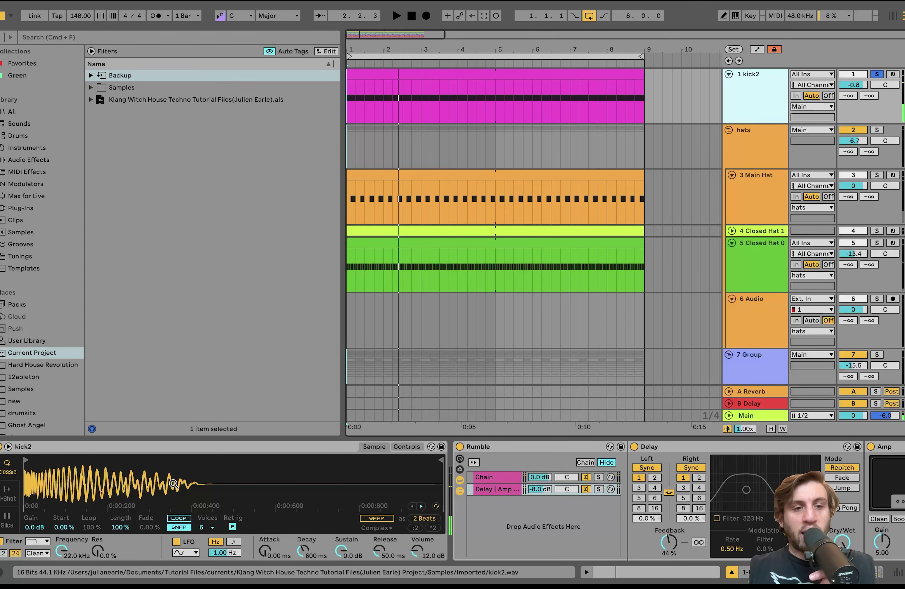
- Examine the kick2 devices from the sampler and Rumble rack through to EQ Eight and Utility, and replay the kick
{"action": "scroll", "coordinate": [174, 484], "scroll_direction": "right", "scroll_amount": 10}
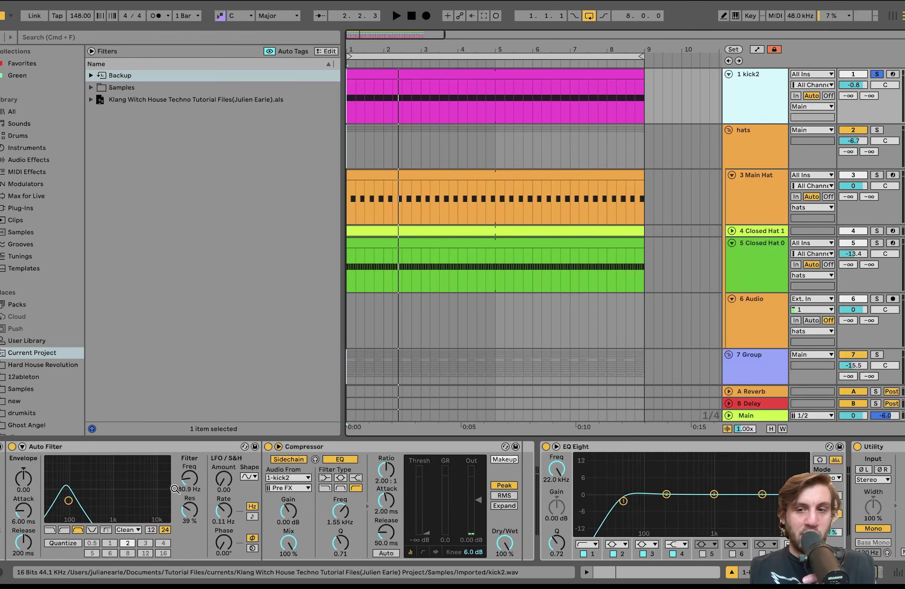
{"action": "scroll", "coordinate": [174, 489], "scroll_direction": "right", "scroll_amount": 2}
{"action": "scroll", "coordinate": [175, 489], "scroll_direction": "left", "scroll_amount": 10}
{"action": "key", "text": "space"}
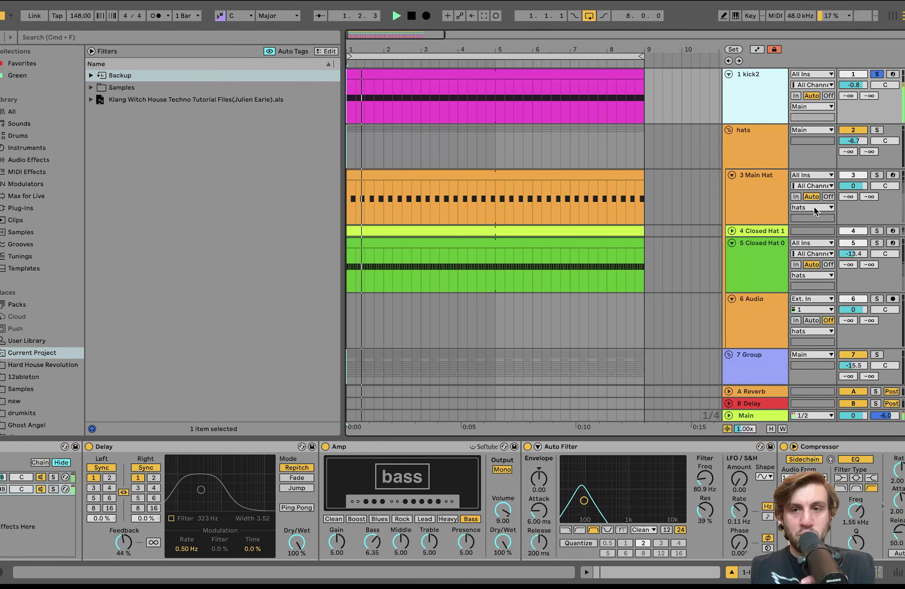
- Fold the hats group and show its effects
{"action": "scroll", "coordinate": [814, 207], "scroll_direction": "down", "scroll_amount": 3}
{"action": "scroll", "coordinate": [814, 206], "scroll_direction": "up", "scroll_amount": 3}
{"action": "left_click", "coordinate": [729, 130]}
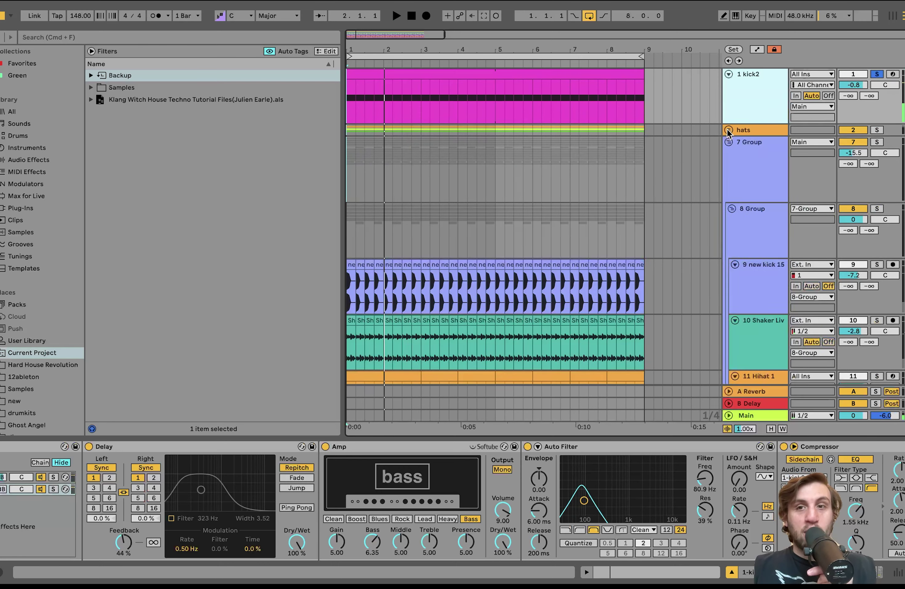
{"action": "left_click", "coordinate": [744, 129]}
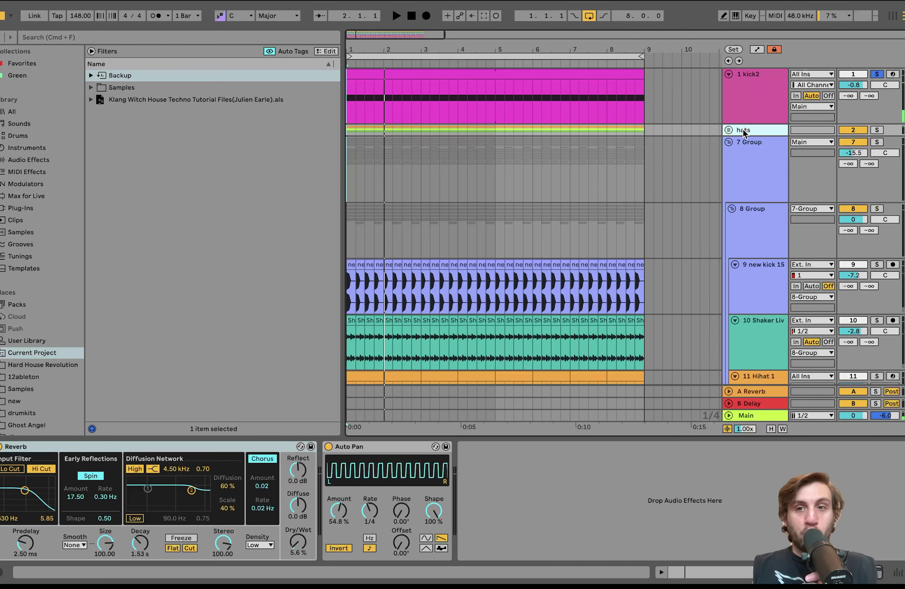
- Solo 7 Group, fold its subtracks and listen to it
{"action": "left_click", "coordinate": [876, 142]}
{"action": "left_click", "coordinate": [728, 142]}
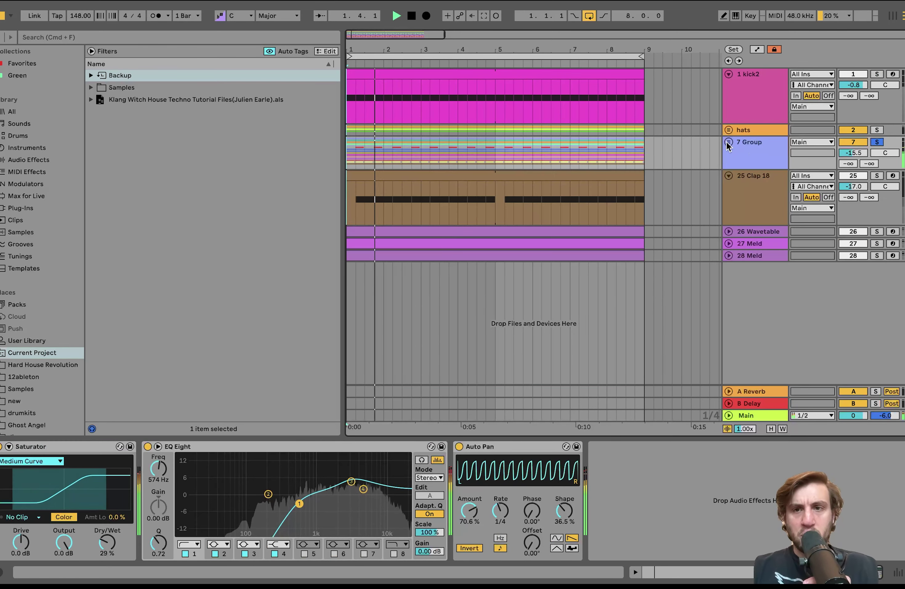
{"action": "left_click", "coordinate": [749, 148]}
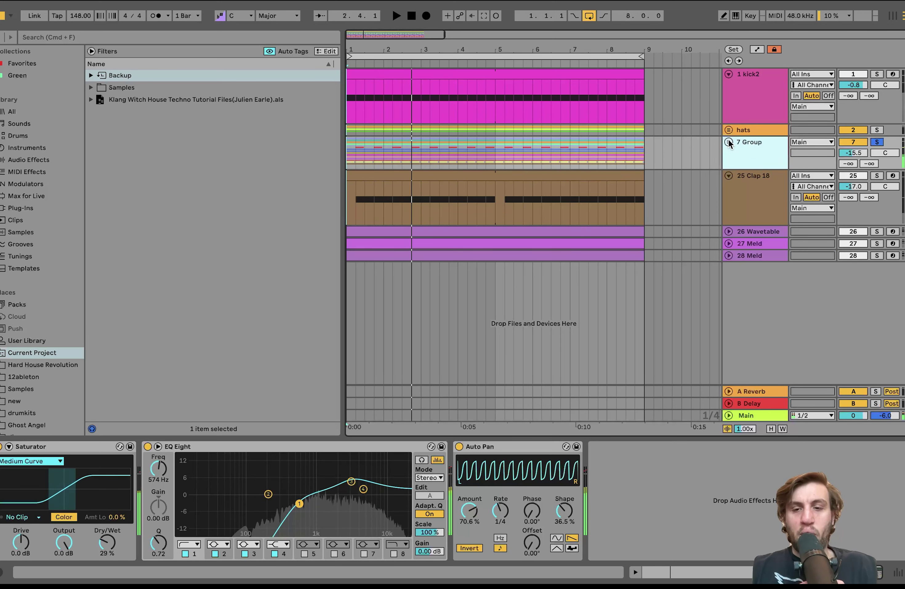
- Add hats, kick2 and Wavetable to the solo with 7 Group, play them and unfold the Wavetable track
{"action": "left_click", "coordinate": [877, 130]}
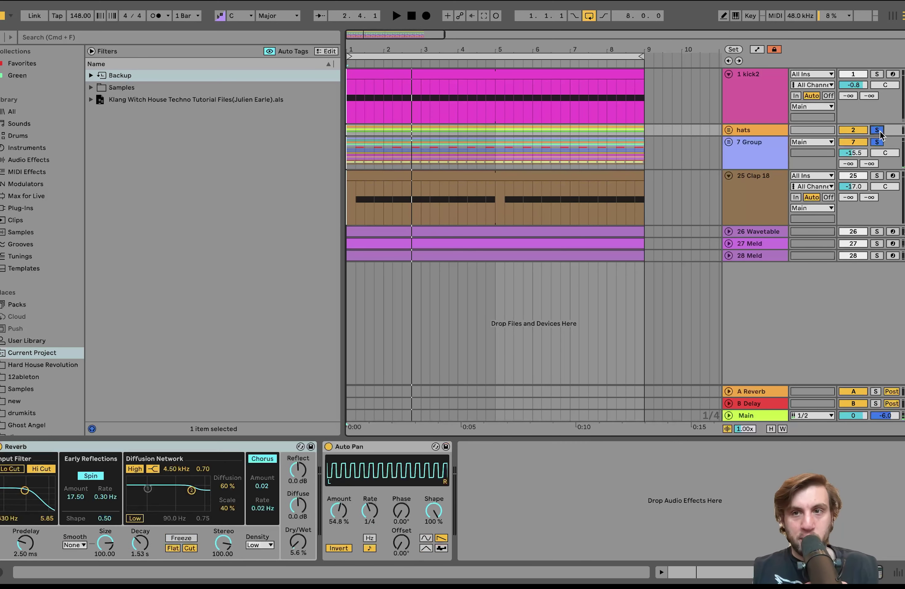
{"action": "key", "text": "space"}
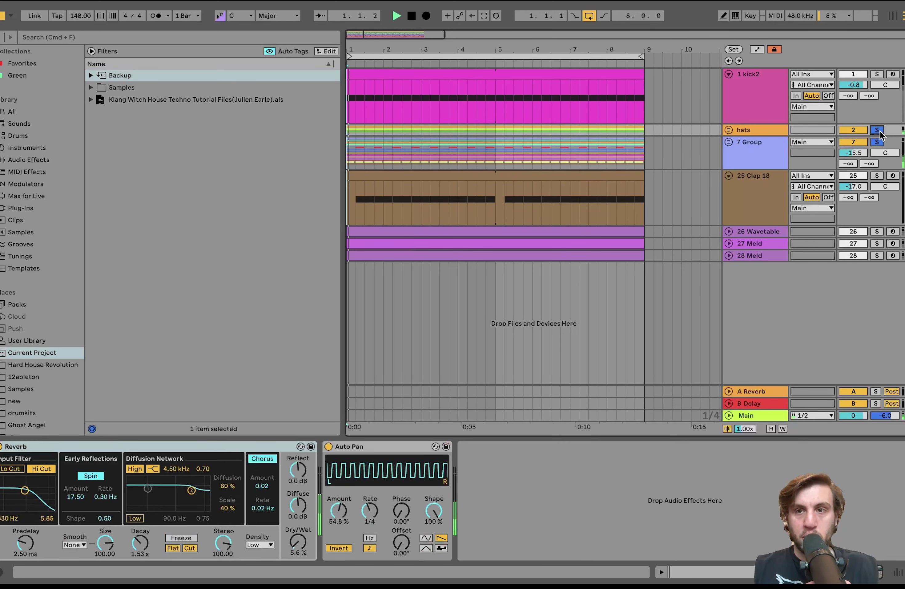
{"action": "left_click", "coordinate": [878, 74]}
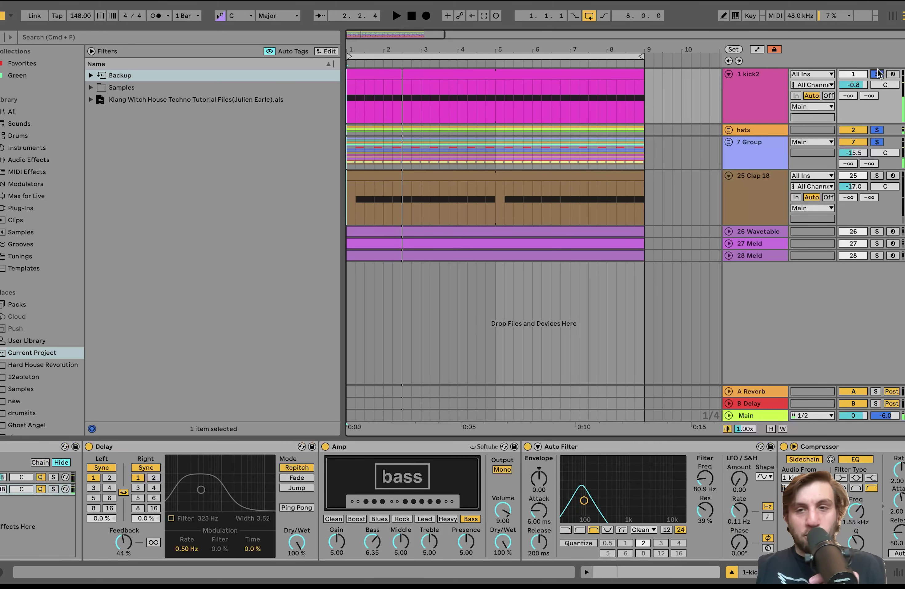
{"action": "left_click", "coordinate": [878, 231]}
{"action": "key", "text": "space"}
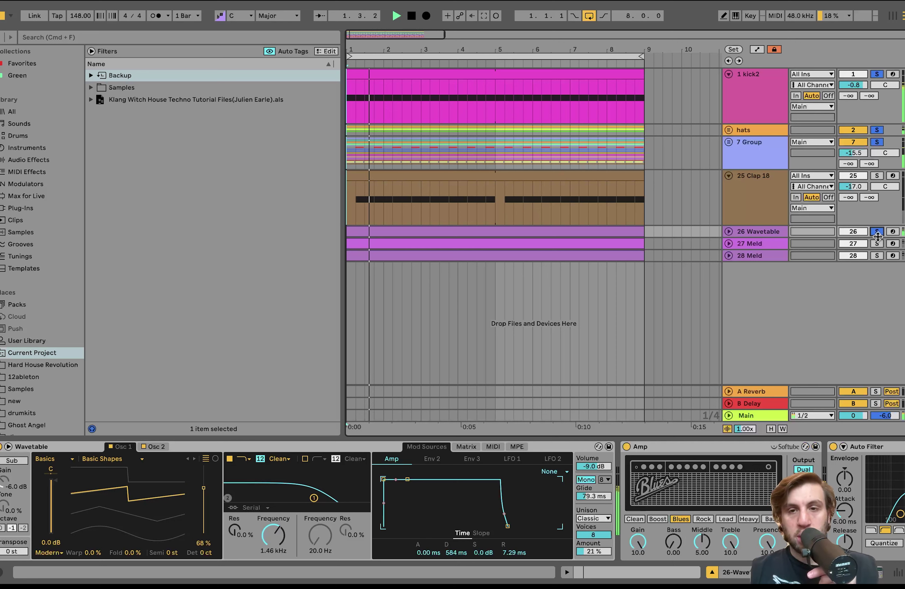
{"action": "left_click", "coordinate": [729, 231]}
{"action": "left_click", "coordinate": [768, 231]}
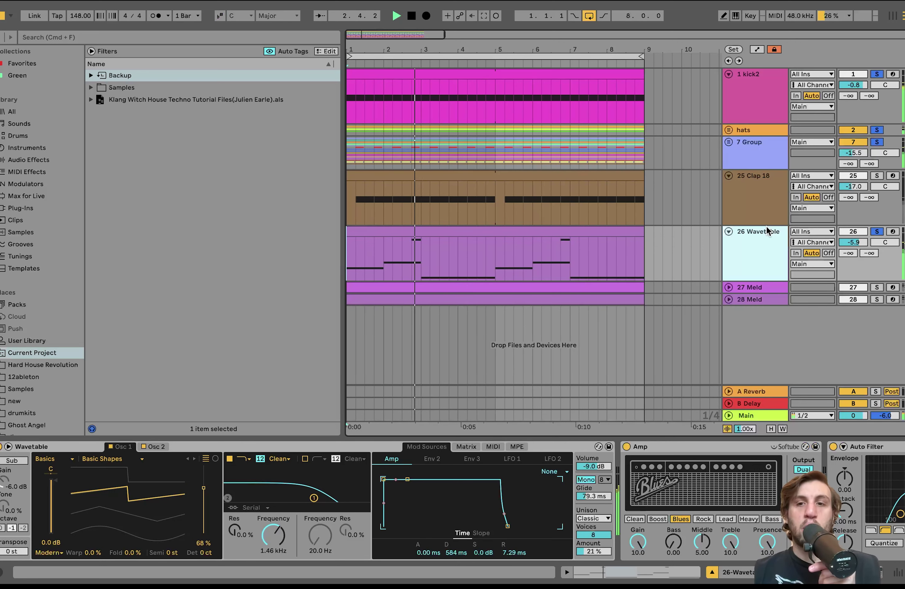
- Bypass the Auto Filter in kick2's Rumble rack, play the soloed tracks to compare, and re-enable the filter
{"action": "left_click", "coordinate": [752, 95]}
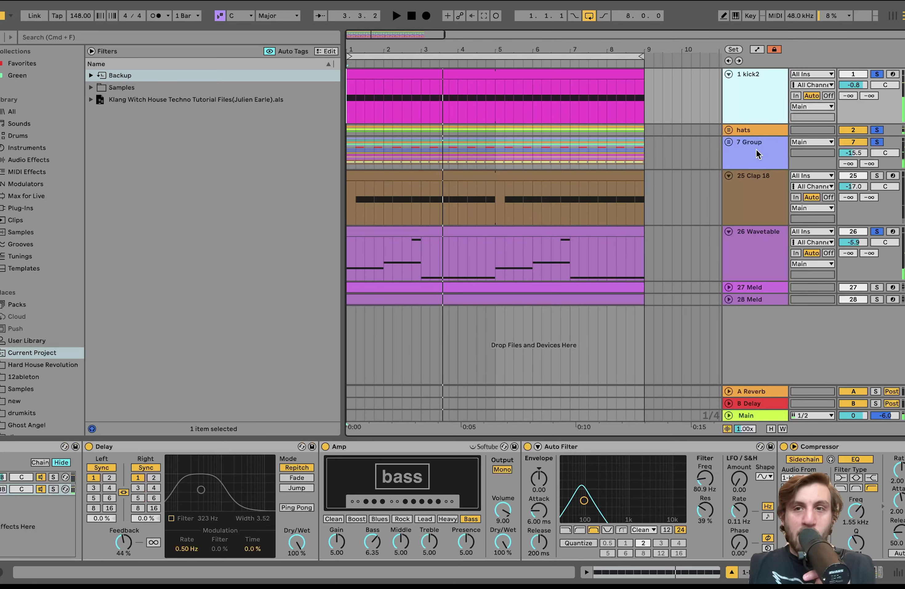
{"action": "left_click", "coordinate": [557, 447]}
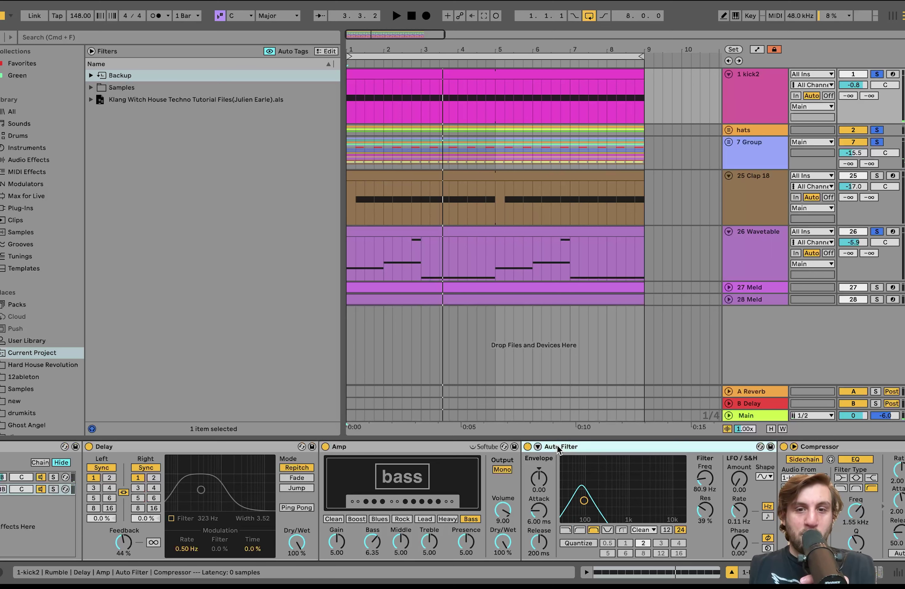
{"action": "left_click", "coordinate": [528, 446]}
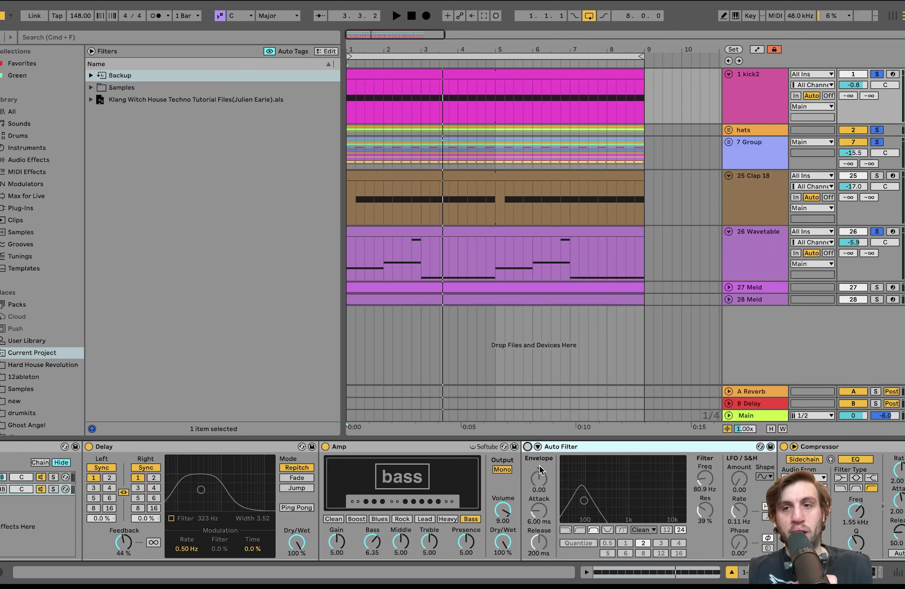
{"action": "key", "text": "space"}
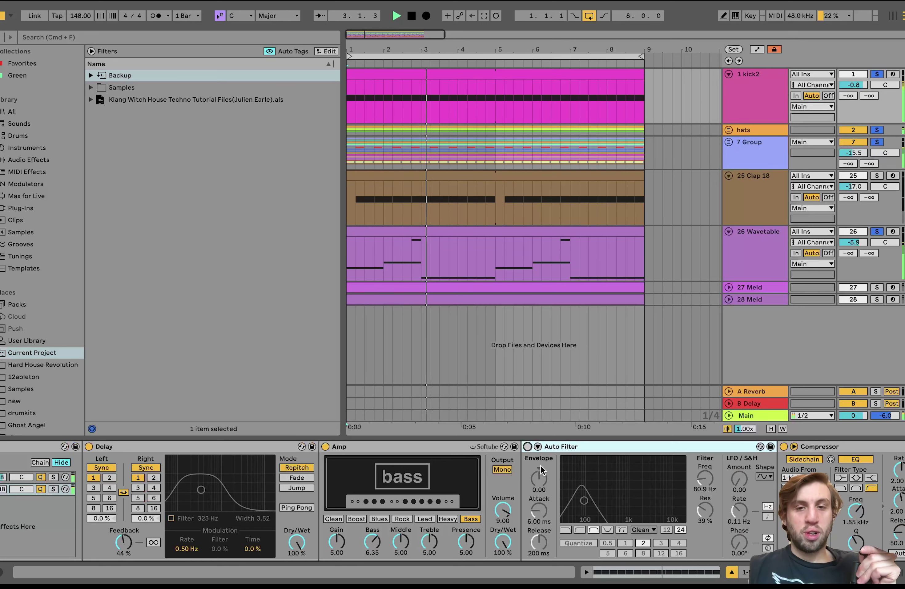
{"action": "key", "text": "0"}
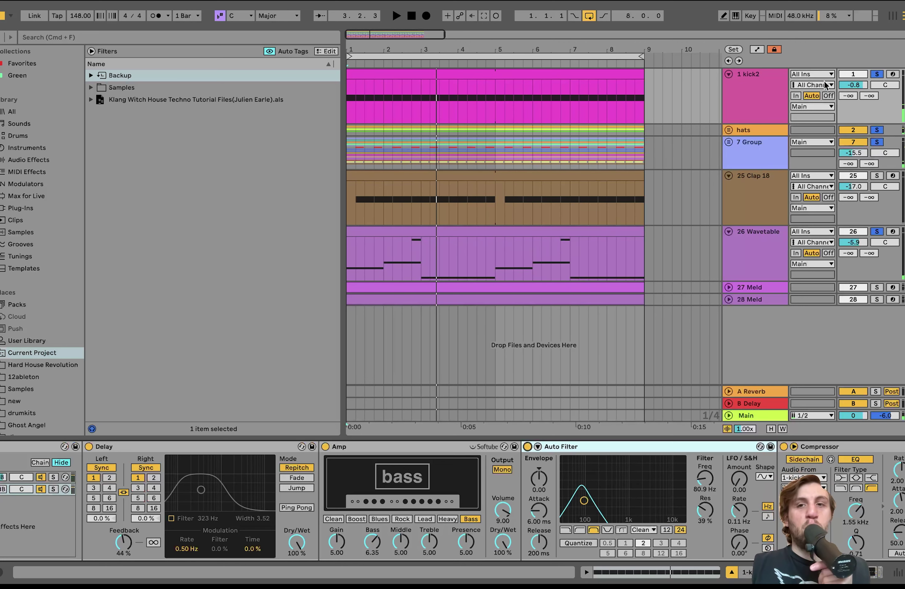
- Solo the kick2 track alone and play it with its sampler and Rumble rack in view
{"action": "left_click", "coordinate": [875, 73]}
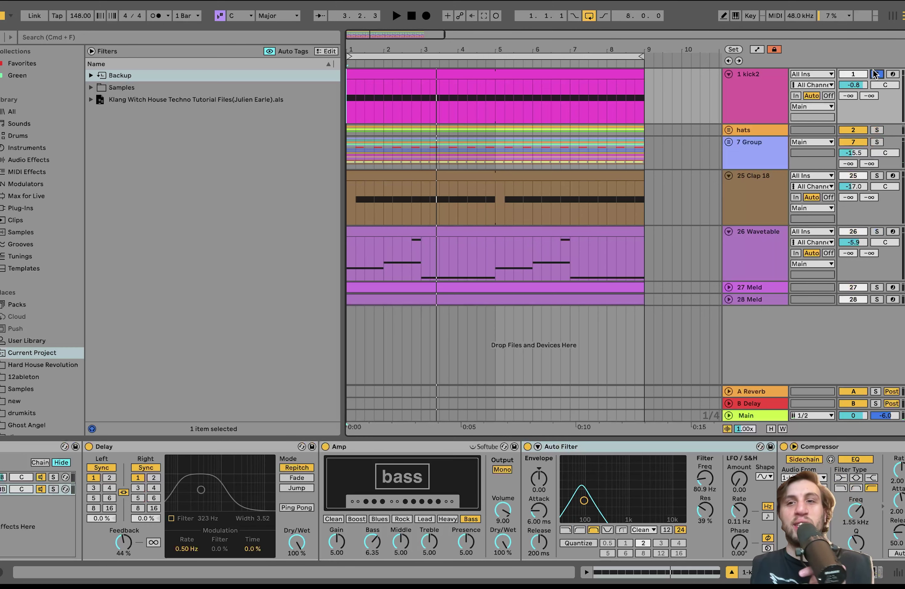
{"action": "left_click", "coordinate": [876, 74]}
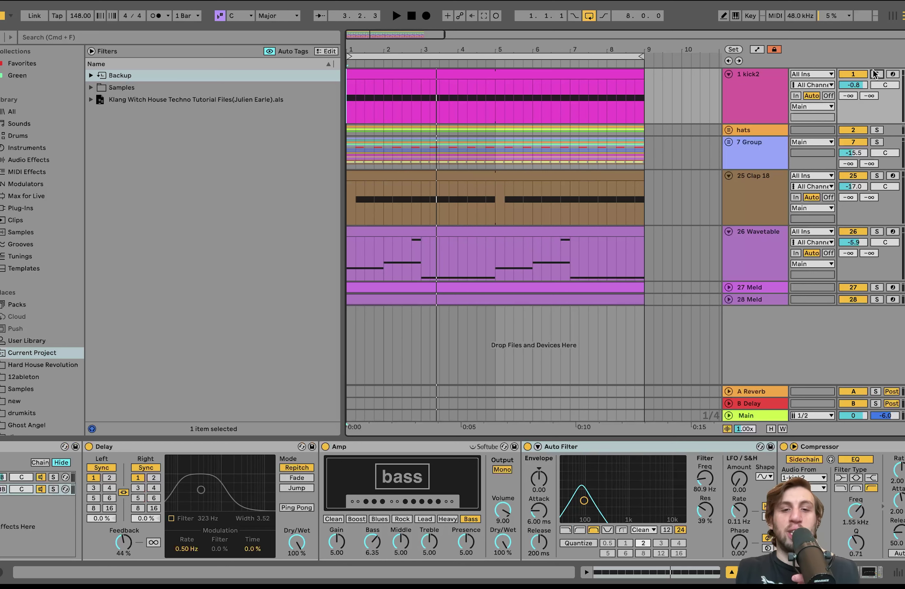
{"action": "left_click", "coordinate": [876, 73]}
{"action": "scroll", "coordinate": [162, 490], "scroll_direction": "left", "scroll_amount": 10}
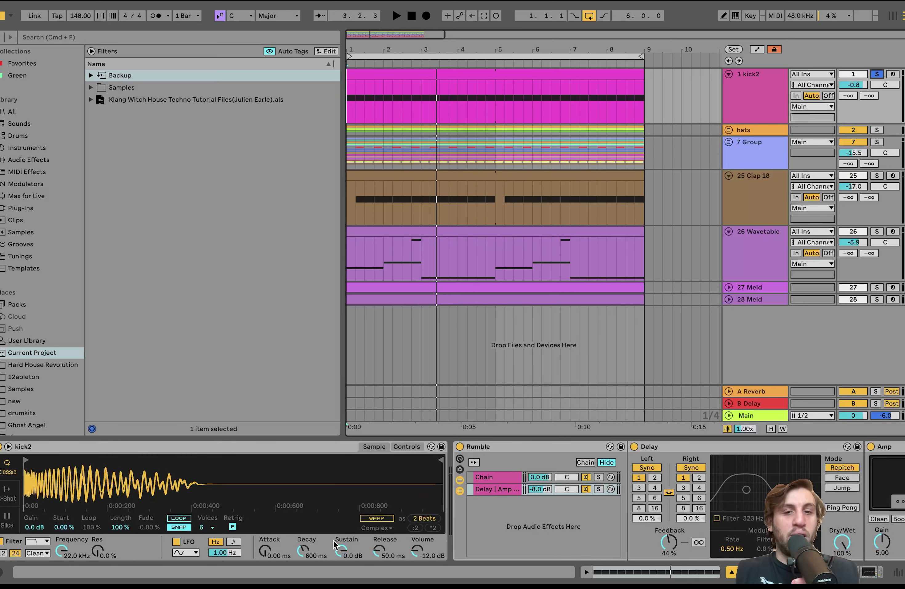
{"action": "key", "text": "space"}
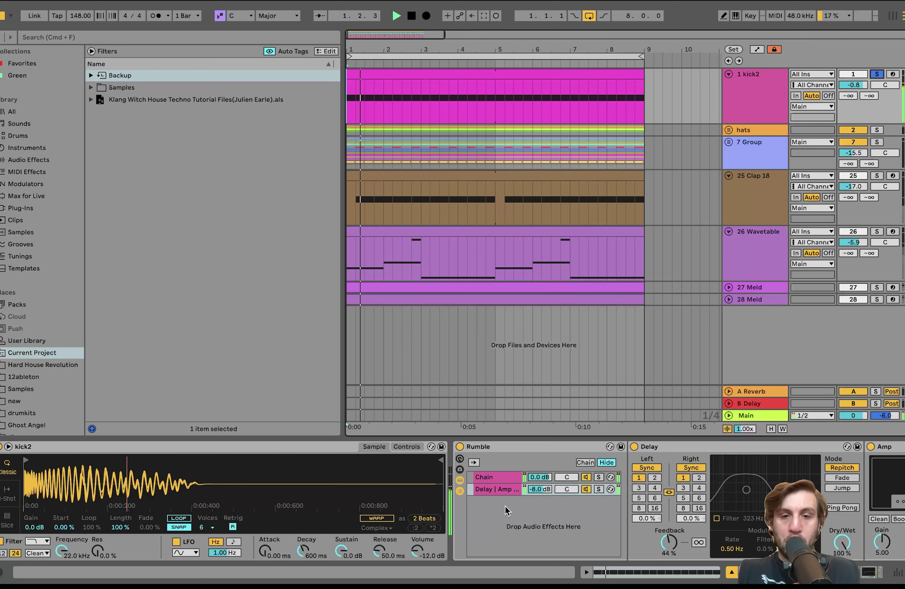
- Solo the Delay and Amp chain in kick2's Rumble rack and view its devices up to the Compressor
{"action": "left_click", "coordinate": [495, 489]}
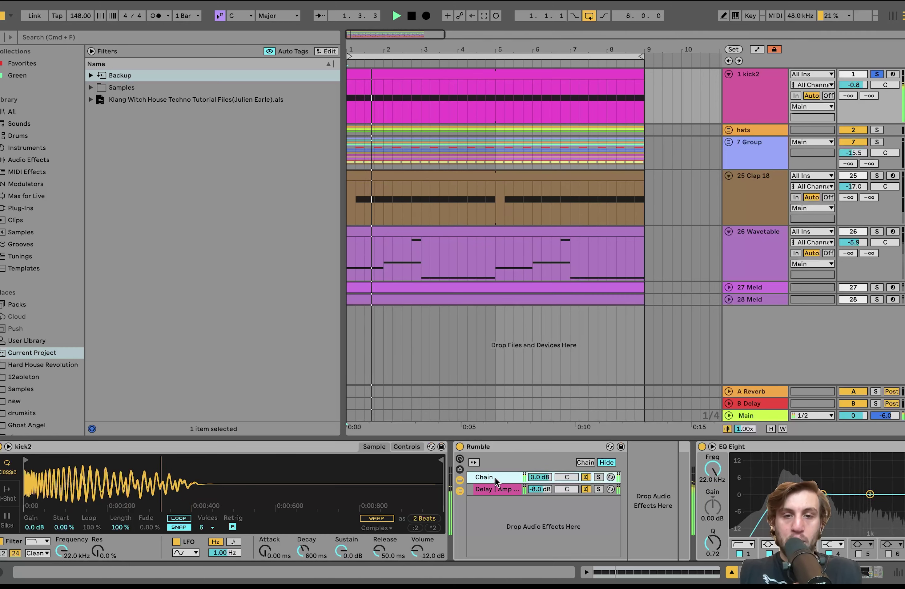
{"action": "left_click", "coordinate": [599, 489]}
{"action": "scroll", "coordinate": [603, 486], "scroll_direction": "right", "scroll_amount": 10}
{"action": "scroll", "coordinate": [603, 488], "scroll_direction": "right", "scroll_amount": 10}
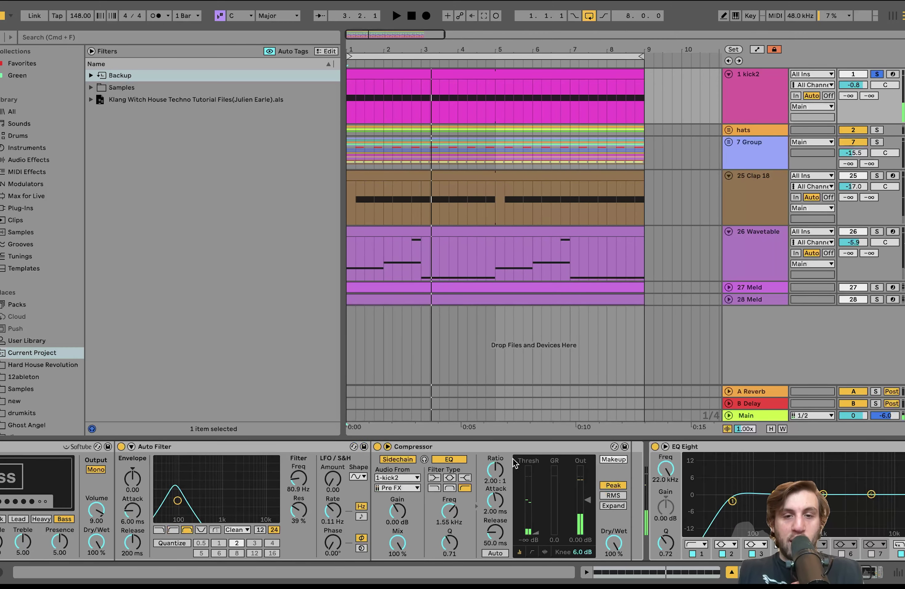
- Switch off the Compressor, Auto Filter and Amp in the soloed rumble chain and play the kick
{"action": "left_click", "coordinate": [377, 447]}
{"action": "scroll", "coordinate": [411, 459], "scroll_direction": "left", "scroll_amount": 8}
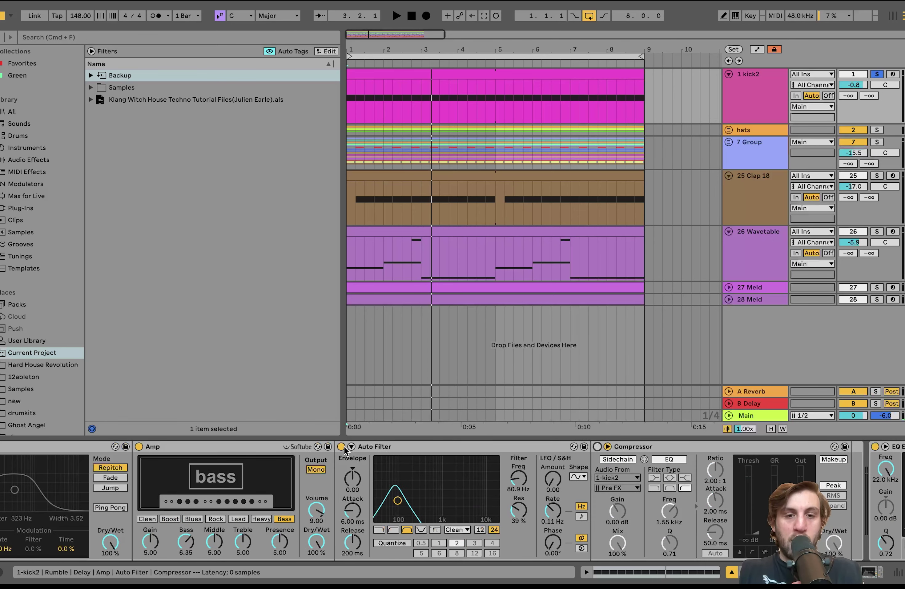
{"action": "key", "text": "space"}
{"action": "scroll", "coordinate": [339, 449], "scroll_direction": "left", "scroll_amount": 5}
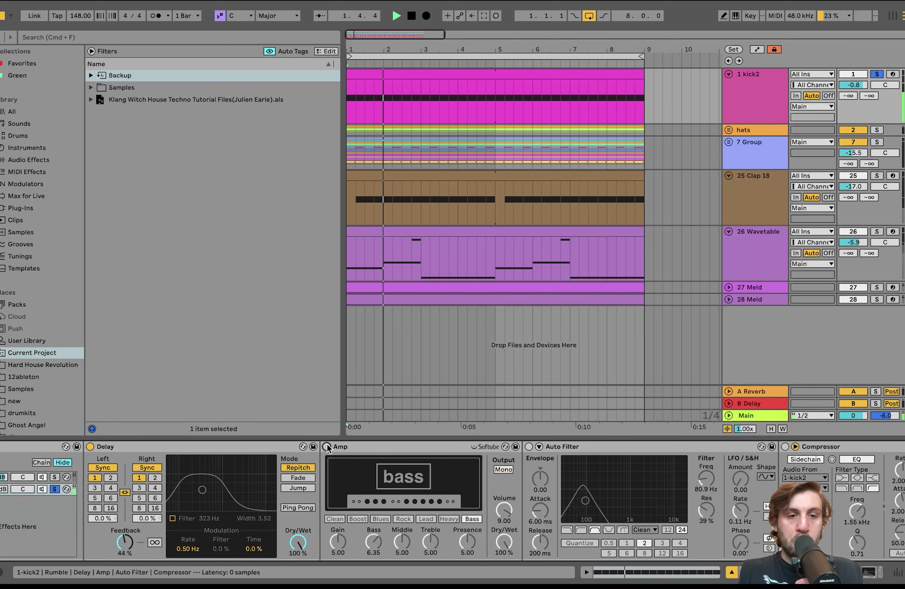
- Switch the Auto Filter and Compressor back on in kick2's soloed rumble chain
{"action": "left_click", "coordinate": [529, 447]}
{"action": "scroll", "coordinate": [527, 450], "scroll_direction": "right", "scroll_amount": 8}
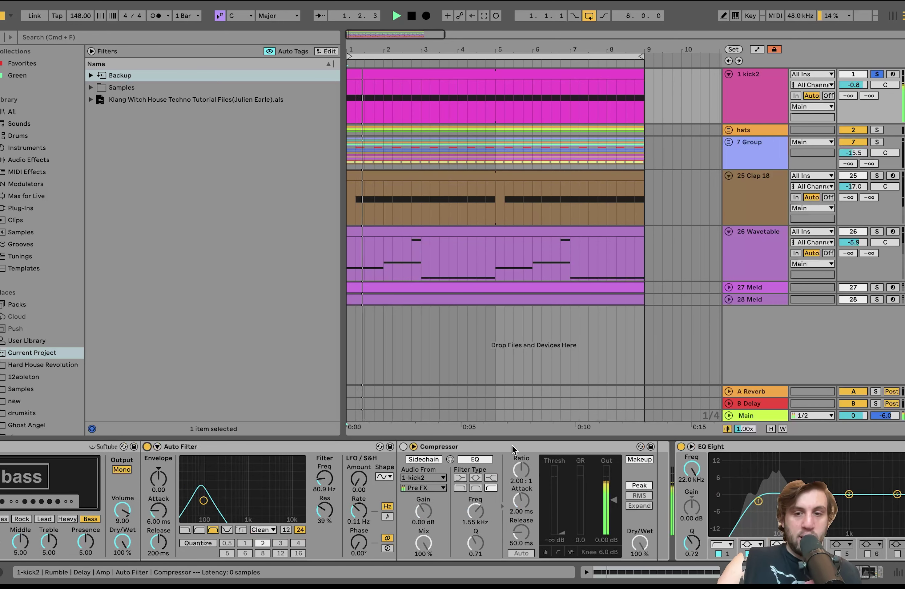
{"action": "left_click", "coordinate": [404, 447]}
{"action": "scroll", "coordinate": [485, 474], "scroll_direction": "left", "scroll_amount": 8}
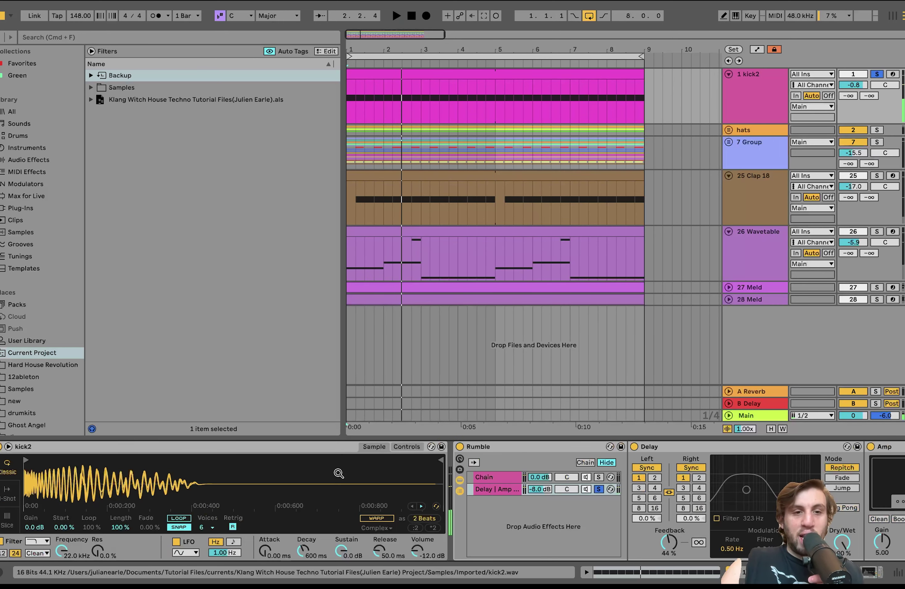
- Play kick2 with the Compressor, EQ Eight and Utility in view, and stop playback
{"action": "scroll", "coordinate": [598, 486], "scroll_direction": "right", "scroll_amount": 8}
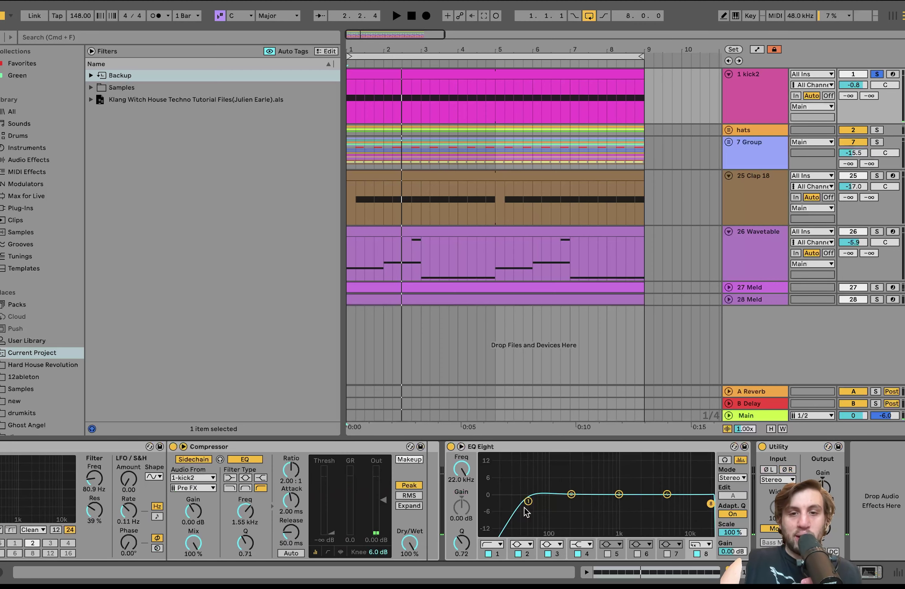
{"action": "key", "text": "space"}
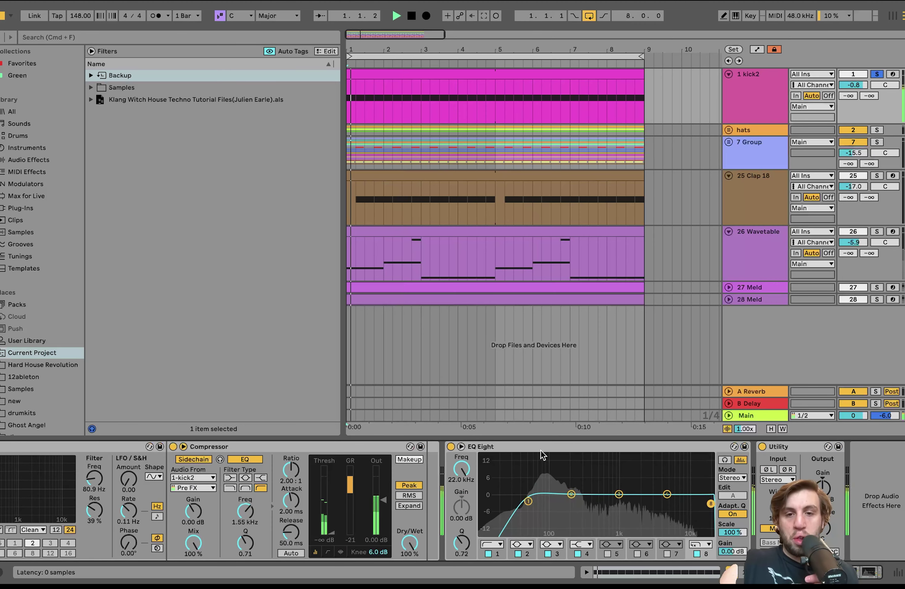
{"action": "left_click", "coordinate": [754, 95]}
{"action": "key", "text": "space"}
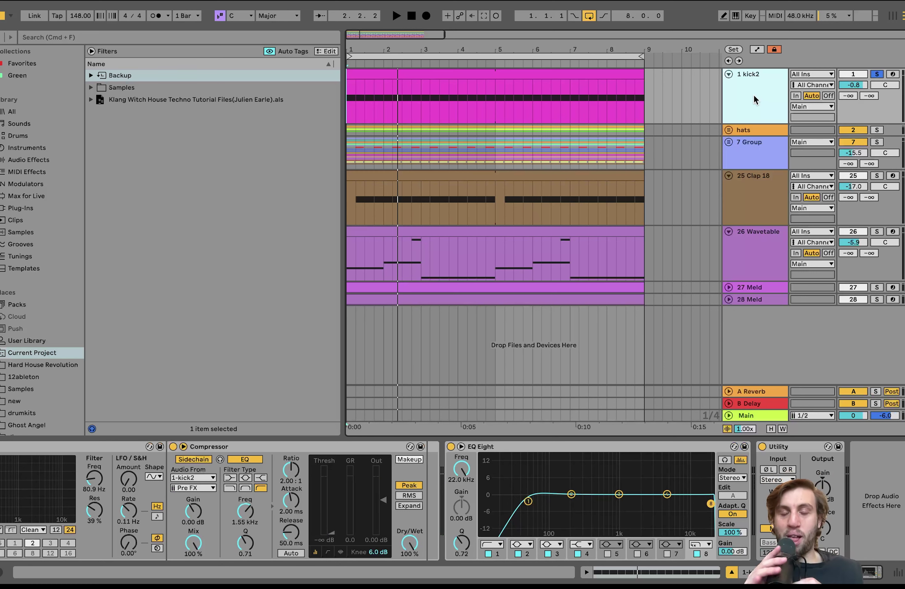
- Unfold and solo the hats group, play it, and show the Main Hat track's instrument rack
{"action": "left_click", "coordinate": [729, 130]}
{"action": "left_click", "coordinate": [881, 130]}
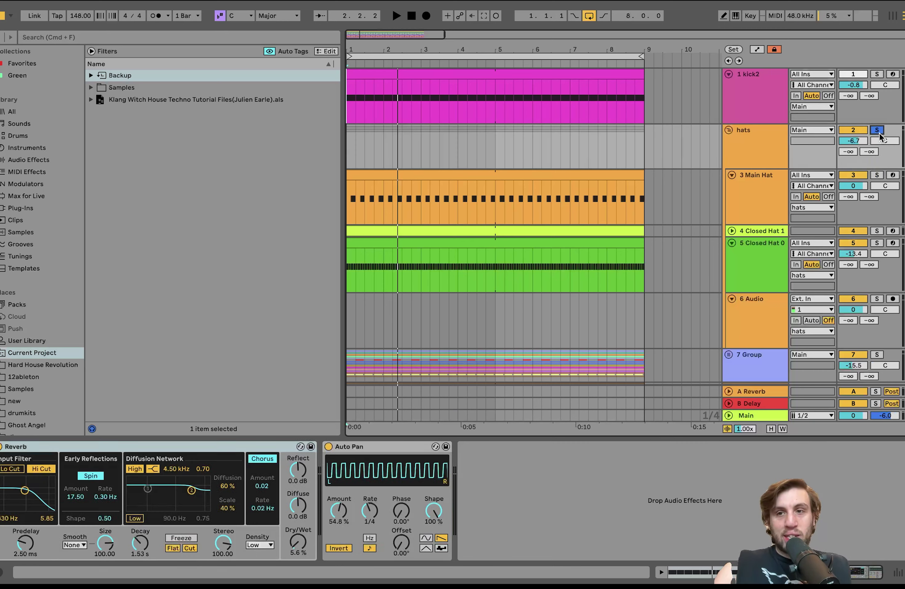
{"action": "key", "text": "space"}
{"action": "left_click", "coordinate": [760, 181]}
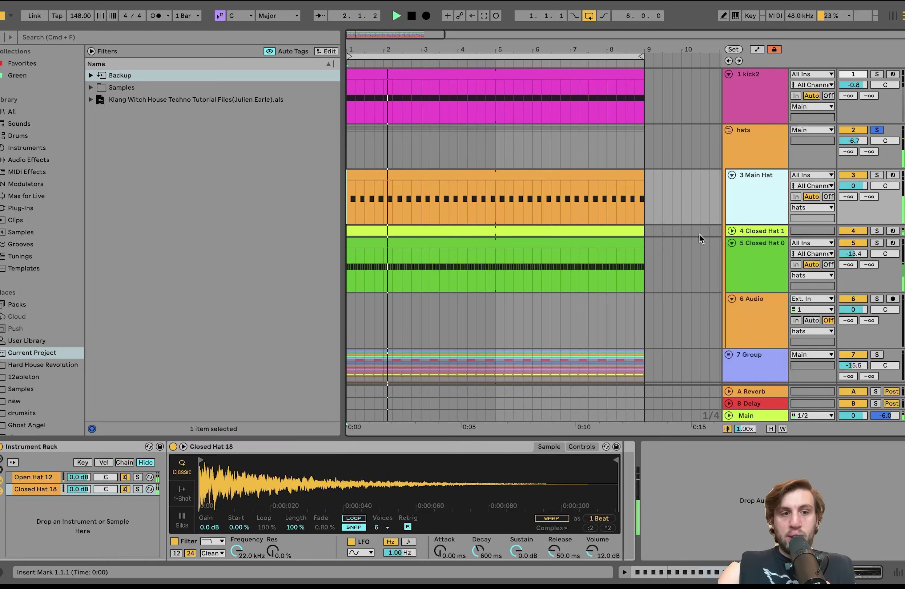
- Solo the Main Hat track and audition its Closed Hat 18 and Open Hat 12 chains separately during playback
{"action": "left_click", "coordinate": [877, 174]}
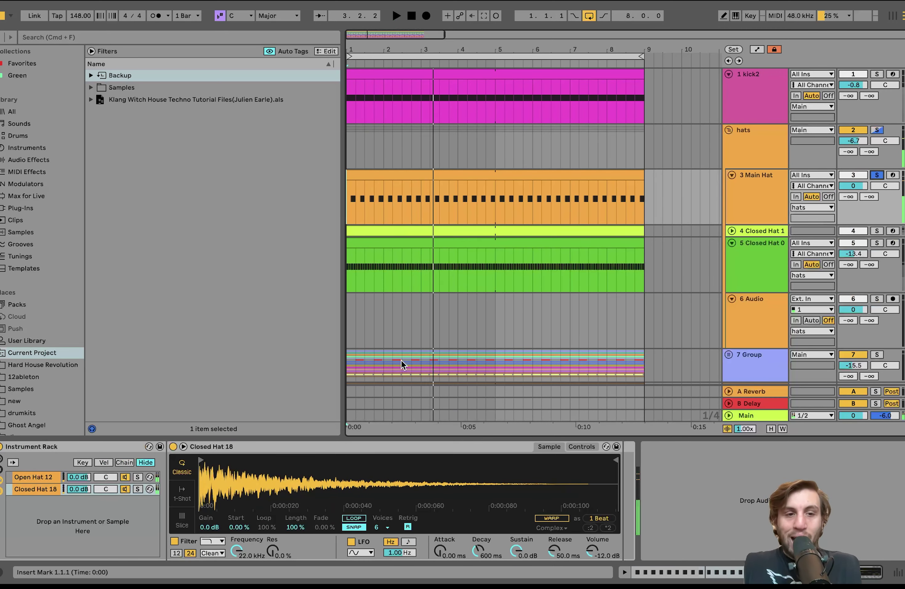
{"action": "key", "text": "space"}
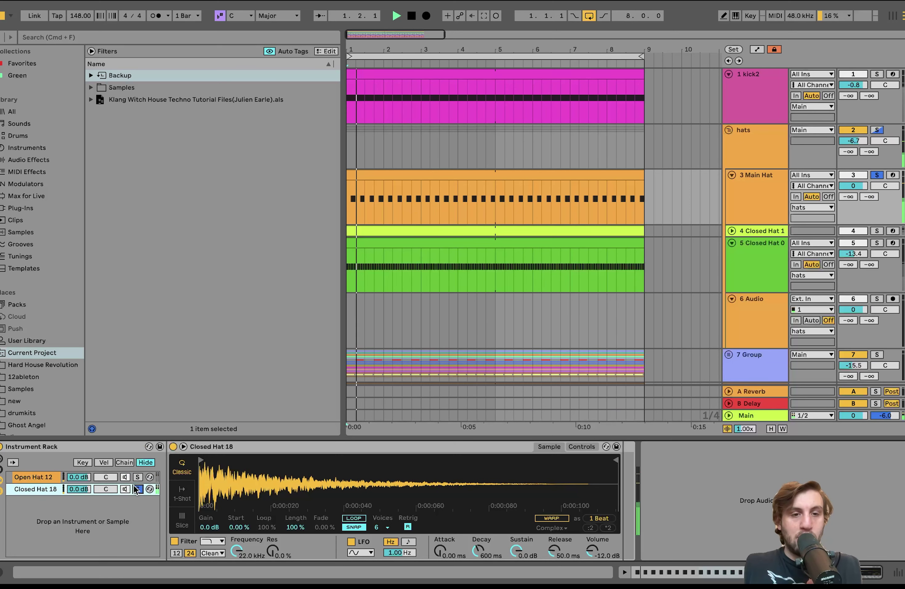
{"action": "left_click", "coordinate": [138, 477]}
{"action": "left_click", "coordinate": [137, 477]}
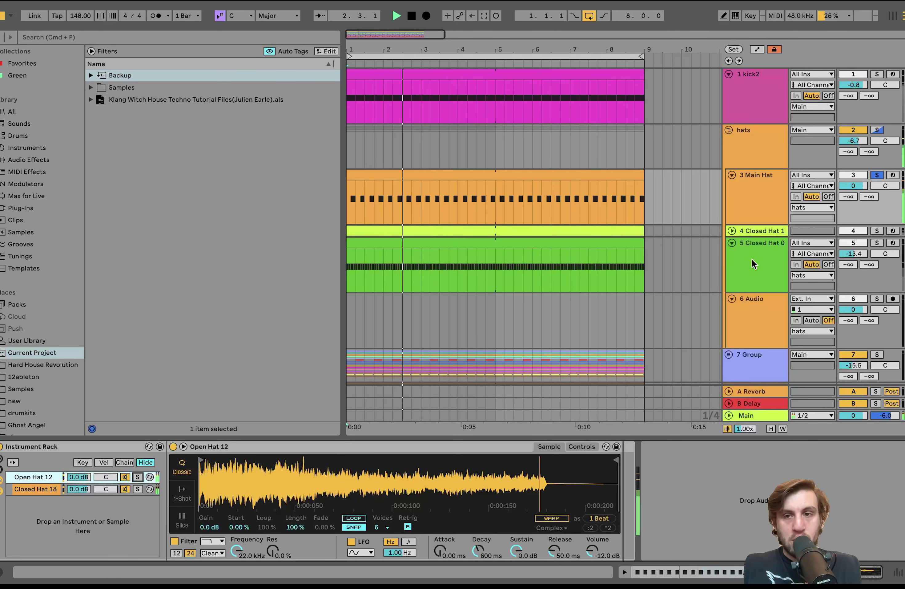
- Solo the two closed hat tracks in turn, then solo the whole hats group and show its effects
{"action": "left_click", "coordinate": [878, 231]}
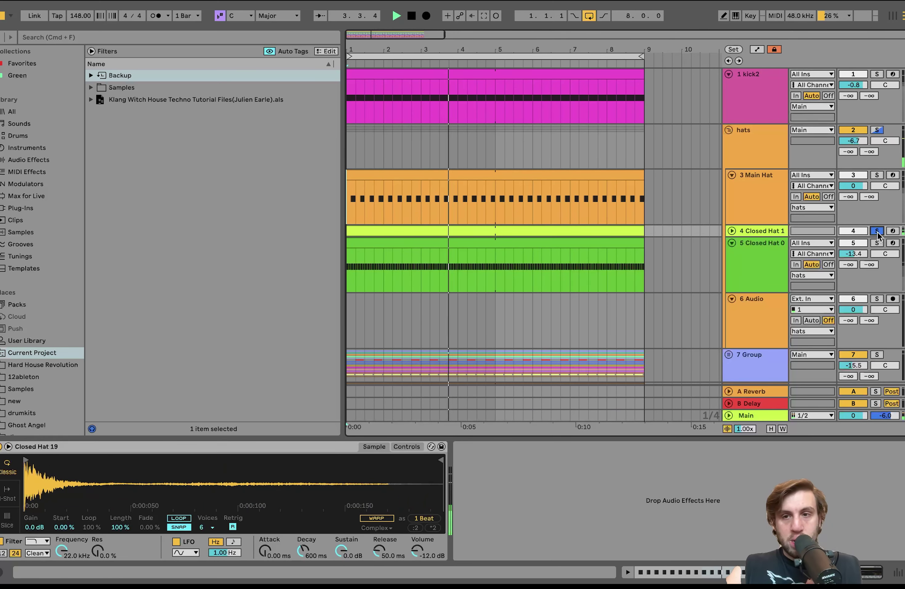
{"action": "left_click", "coordinate": [877, 243], "text": "super"}
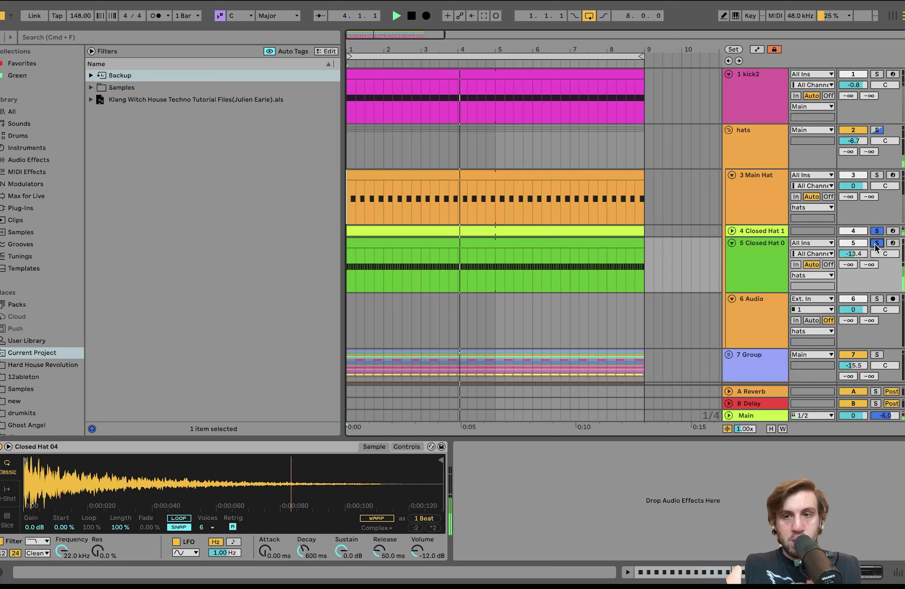
{"action": "left_click", "coordinate": [877, 130]}
{"action": "left_click", "coordinate": [767, 149]}
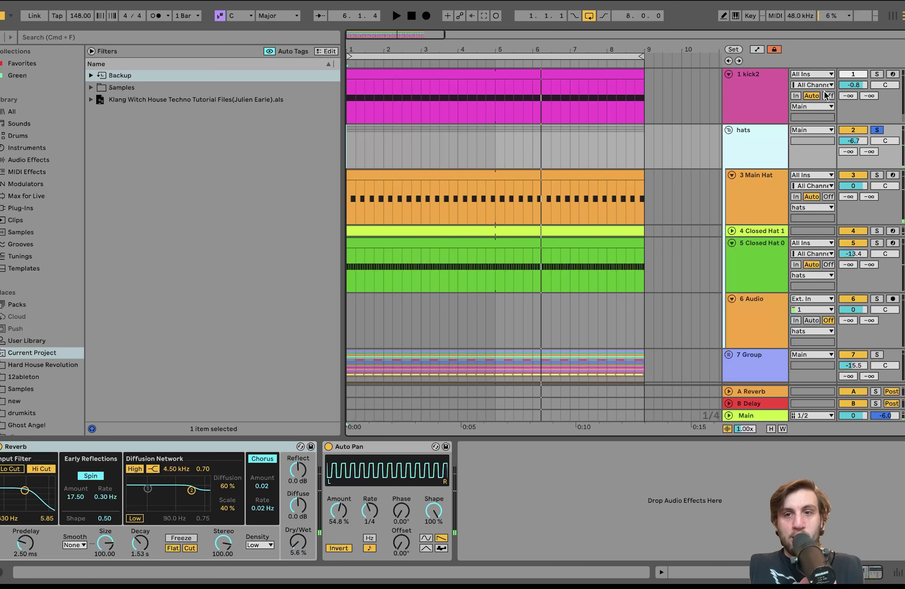
- Collapse the hats group, then unfold 7 Group, solo it and play it with its effects in view
{"action": "left_click", "coordinate": [728, 130]}
{"action": "left_click", "coordinate": [737, 145]}
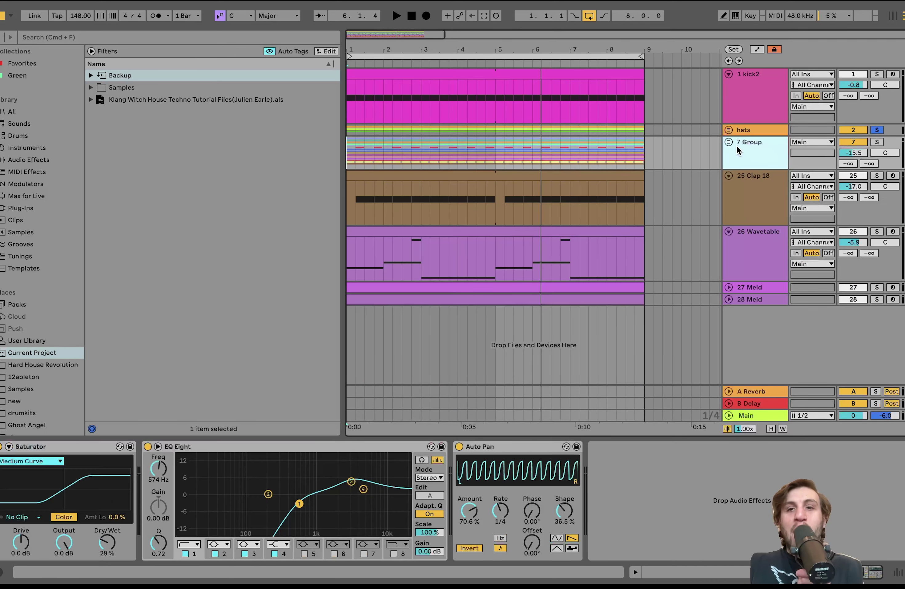
{"action": "left_click", "coordinate": [877, 142]}
{"action": "key", "text": "space"}
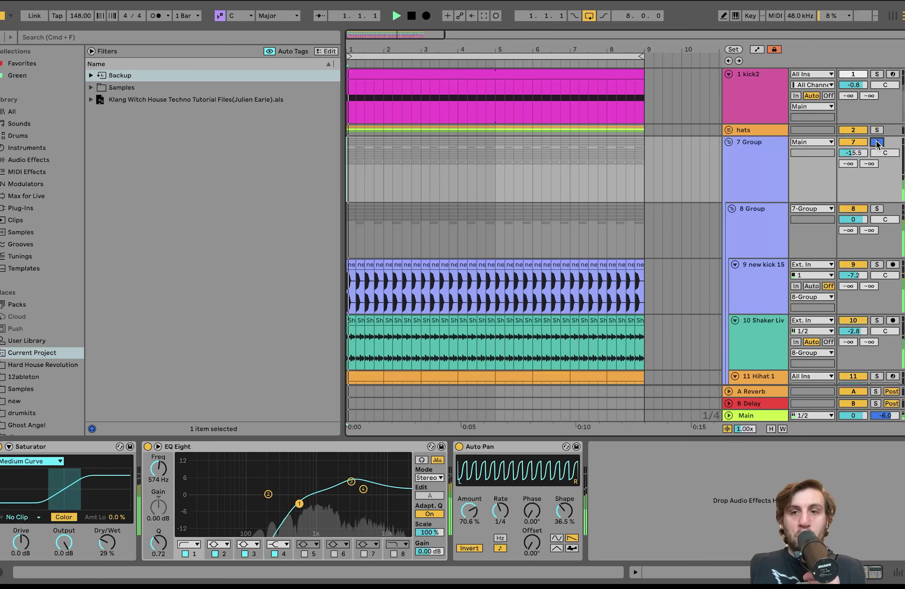
- Look through the tracks of 8 Group down to the house snare, and solo and play that group
{"action": "left_click", "coordinate": [752, 226]}
{"action": "scroll", "coordinate": [753, 225], "scroll_direction": "down", "scroll_amount": 10}
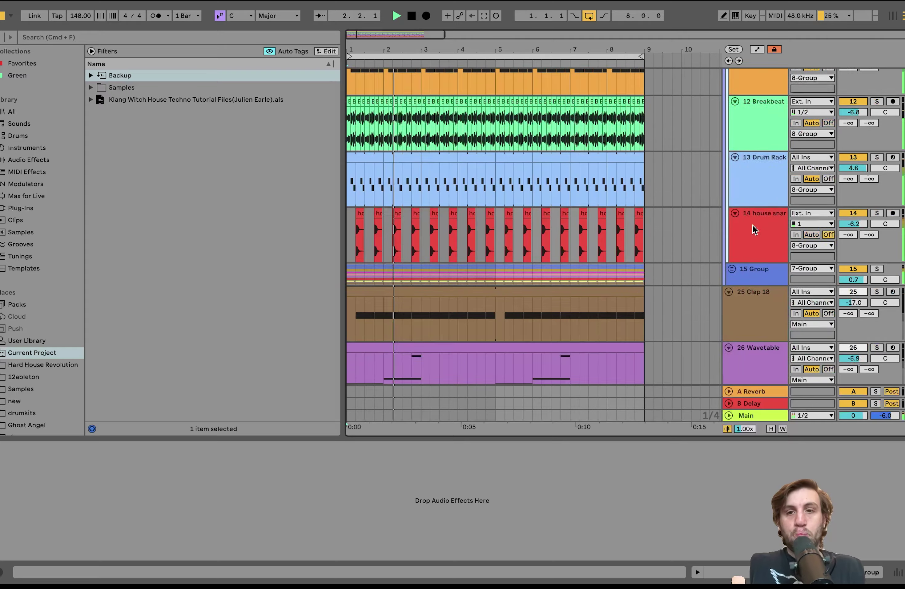
{"action": "scroll", "coordinate": [753, 225], "scroll_direction": "up", "scroll_amount": 10}
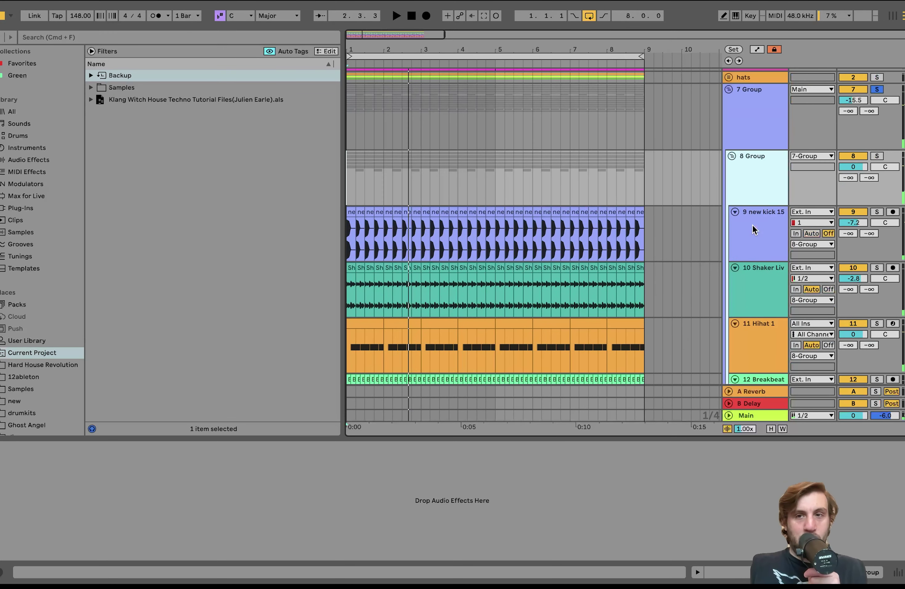
{"action": "left_click", "coordinate": [878, 156]}
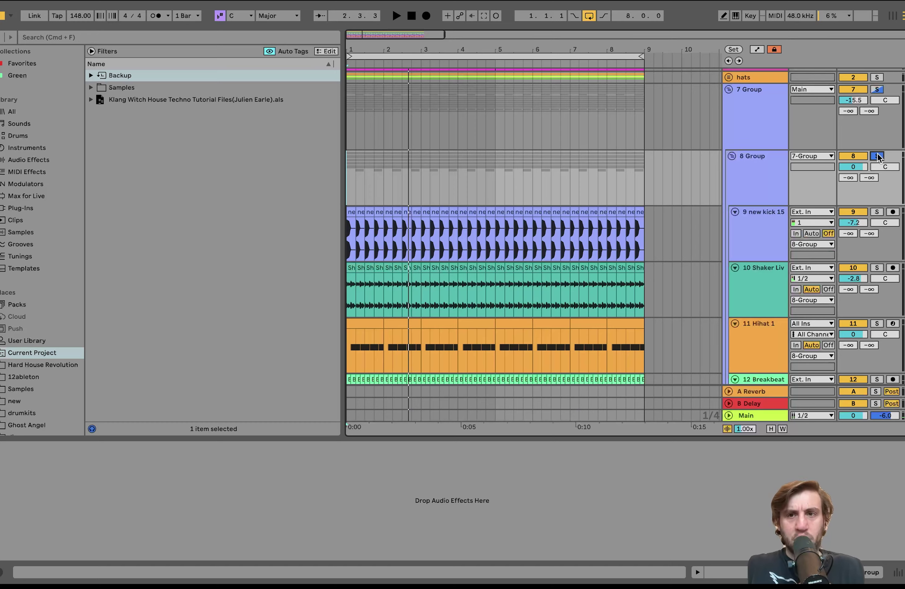
{"action": "scroll", "coordinate": [878, 153], "scroll_direction": "down", "scroll_amount": 8}
{"action": "scroll", "coordinate": [848, 315], "scroll_direction": "down", "scroll_amount": 3}
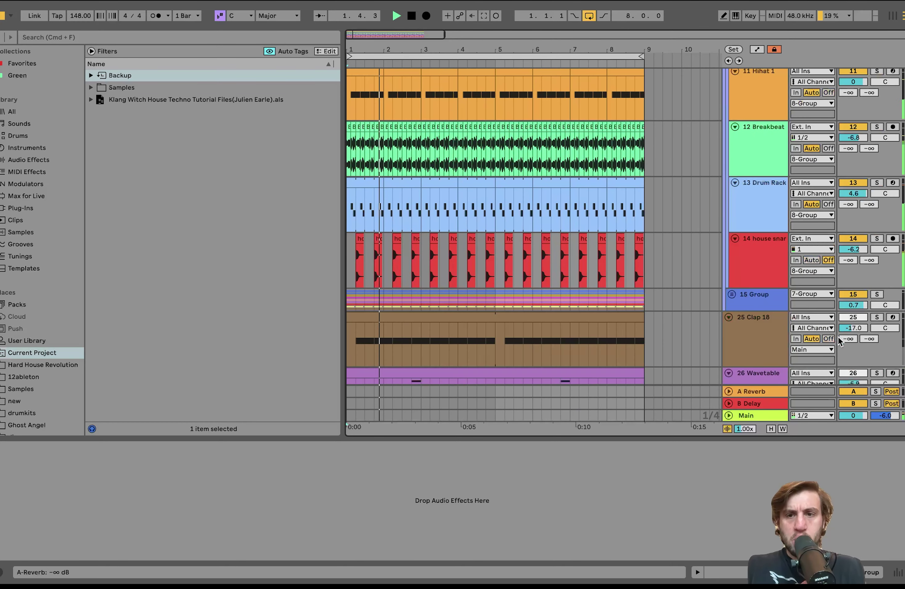
- Solo 15 Group during playback, briefly unfold it to see its Roll track, and collapse it again
{"action": "left_click", "coordinate": [876, 294]}
{"action": "left_click", "coordinate": [732, 294]}
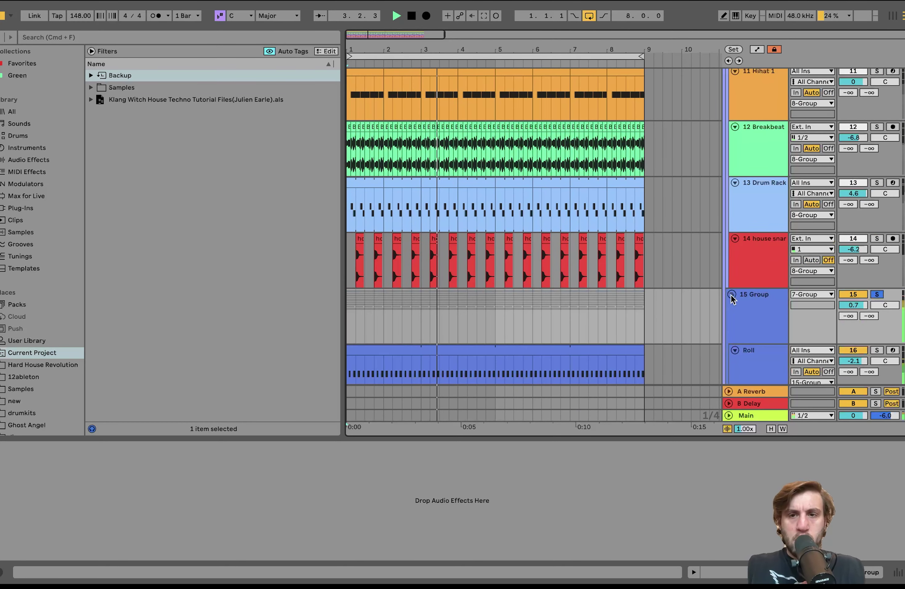
{"action": "left_click", "coordinate": [732, 295]}
{"action": "scroll", "coordinate": [732, 297], "scroll_direction": "up", "scroll_amount": 2}
{"action": "scroll", "coordinate": [732, 301], "scroll_direction": "up", "scroll_amount": 3}
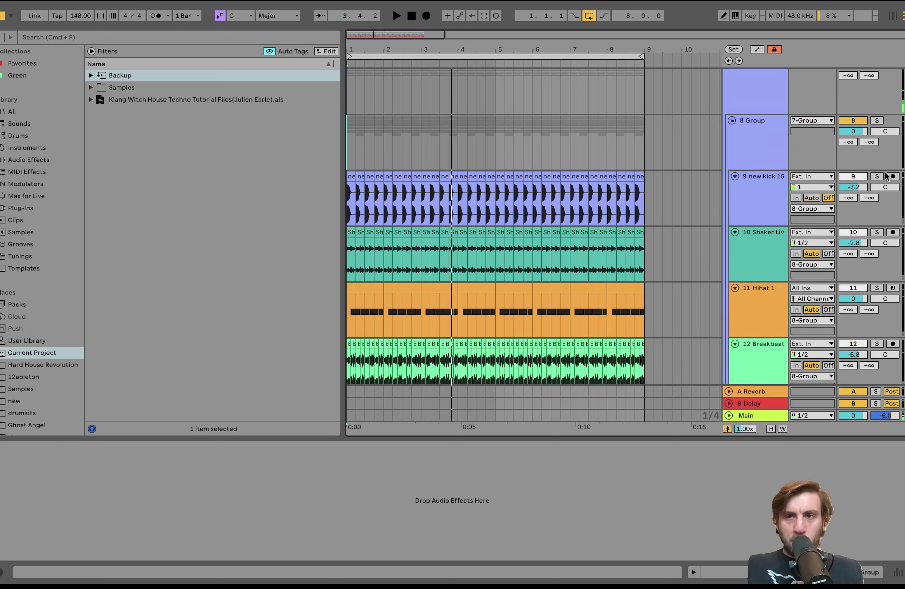
- Solo 8 Group again and play it with the new kick 15 track's two Auto Filters in view
{"action": "left_click", "coordinate": [763, 131]}
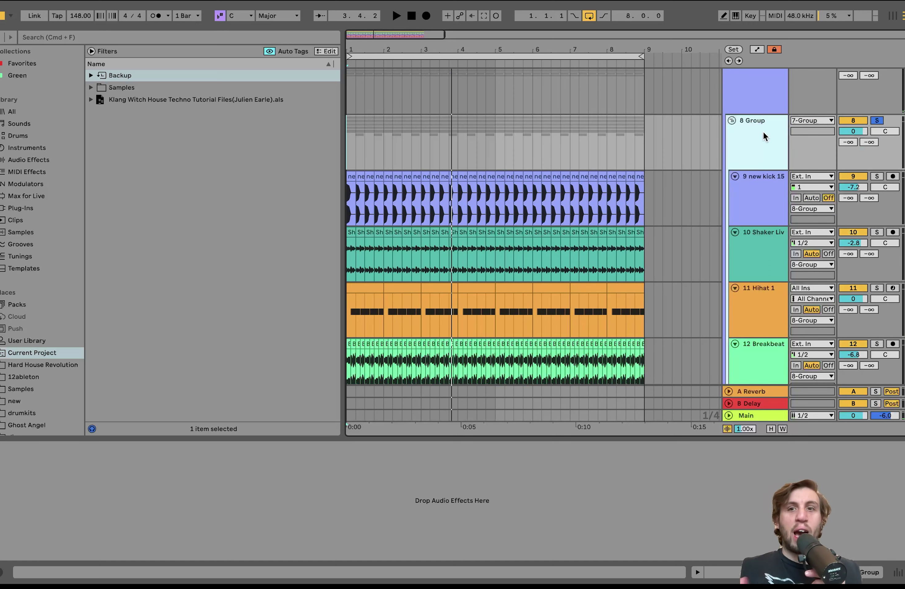
{"action": "scroll", "coordinate": [763, 131], "scroll_direction": "down", "scroll_amount": 2}
{"action": "left_click", "coordinate": [764, 131]}
{"action": "key", "text": "space"}
{"action": "scroll", "coordinate": [763, 132], "scroll_direction": "down", "scroll_amount": 2}
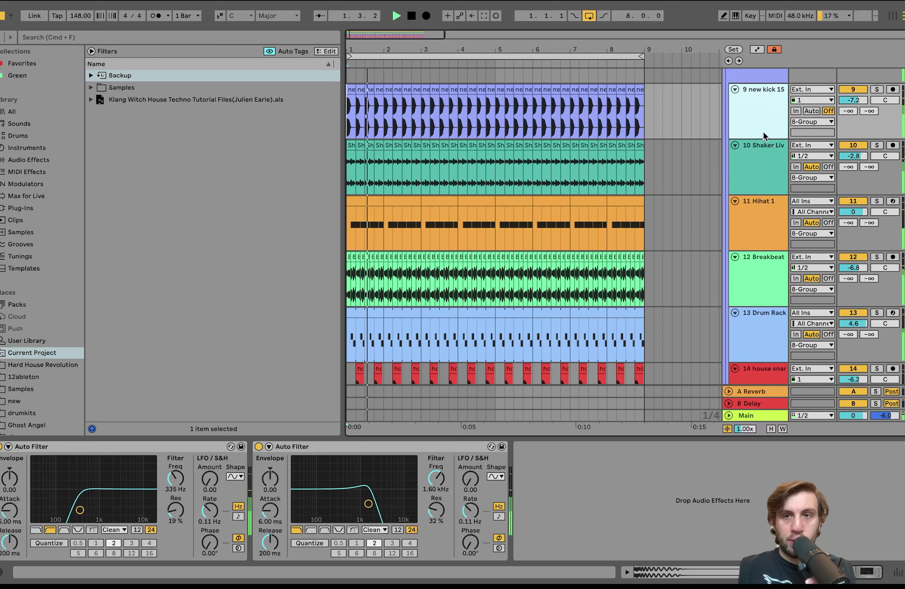
- Solo new kick 15, bypass both of its Auto Filters to compare the sound, and re-enable them
{"action": "left_click", "coordinate": [878, 89]}
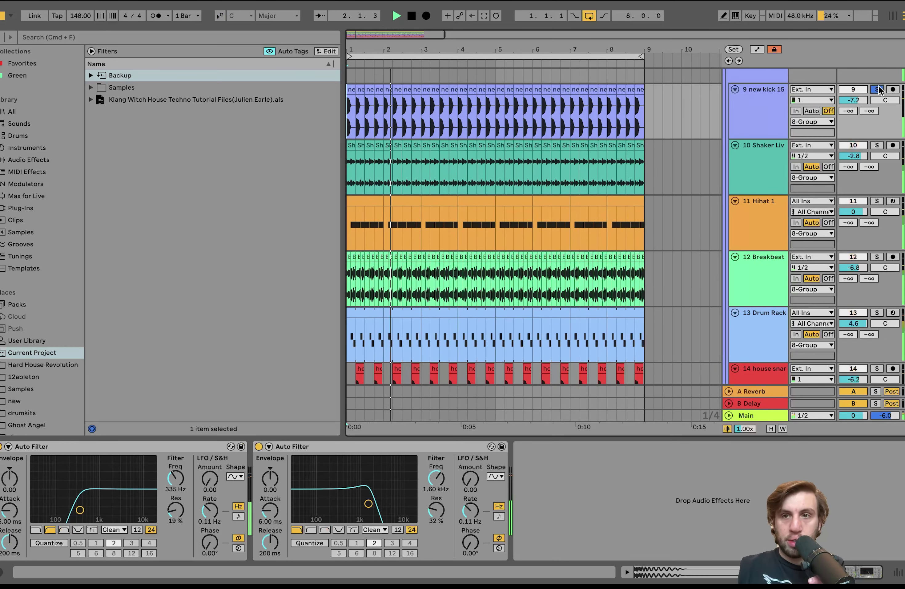
{"action": "left_click", "coordinate": [259, 446]}
{"action": "left_click", "coordinate": [3, 447]}
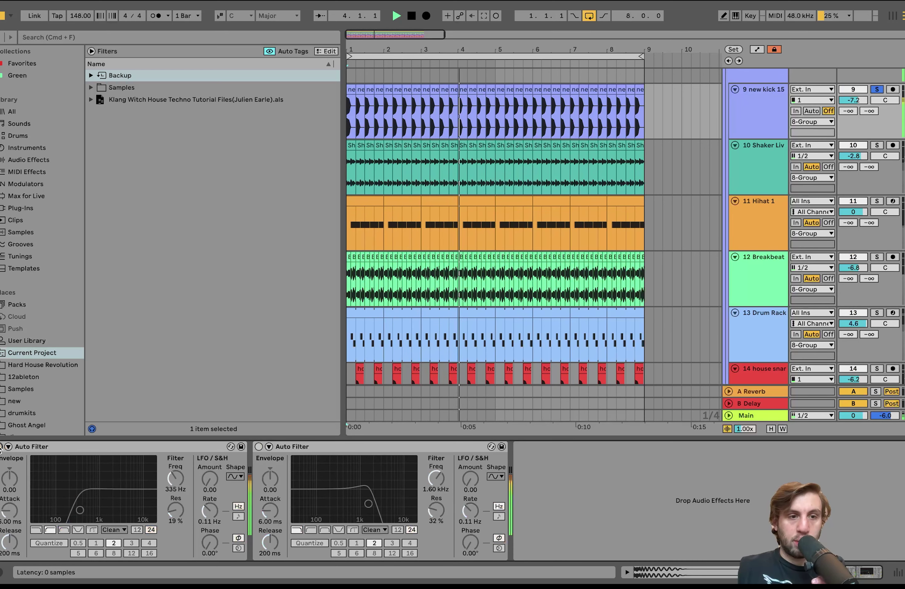
{"action": "key", "text": "0"}
{"action": "key", "text": "0"}
{"action": "key", "text": "0"}
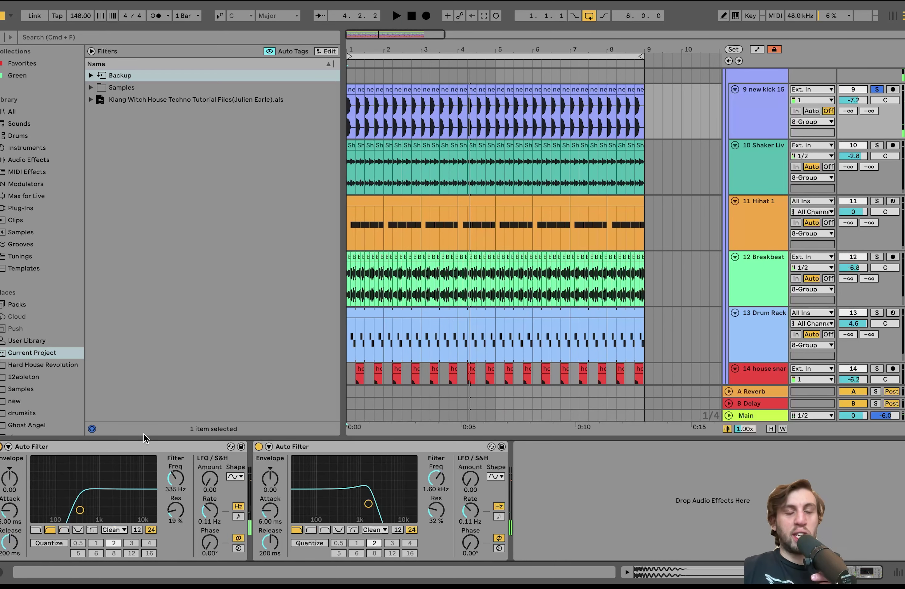
- Solo and play the Shaker, add Hihat 1 to the solo, and then solo and play the Breakbeat alone
{"action": "left_click", "coordinate": [877, 145]}
{"action": "key", "text": "space"}
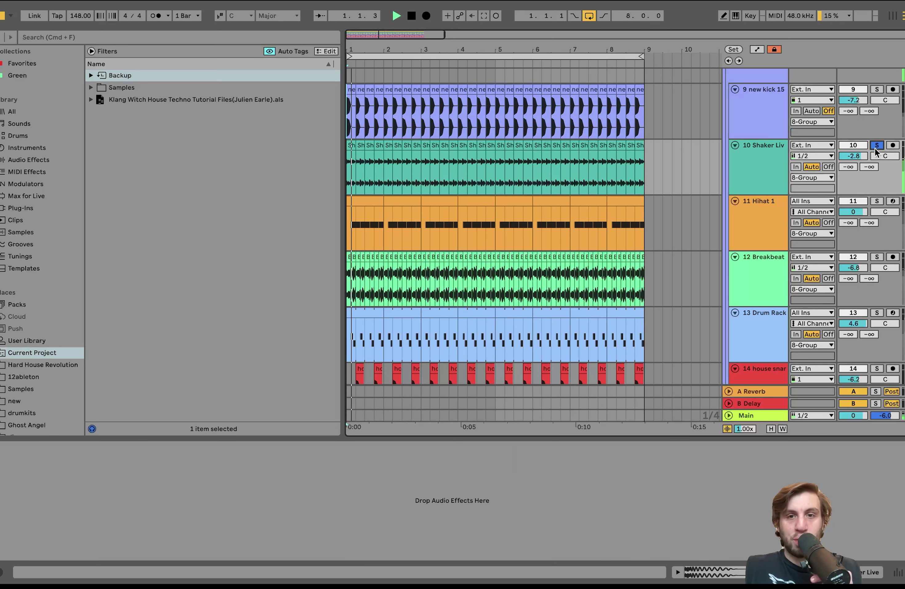
{"action": "left_click", "coordinate": [878, 202]}
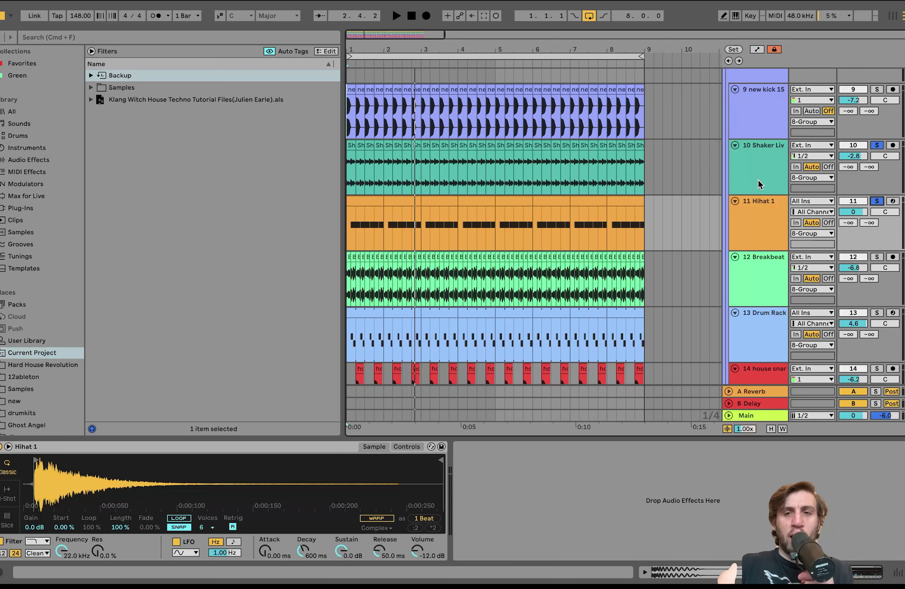
{"action": "left_click", "coordinate": [877, 257]}
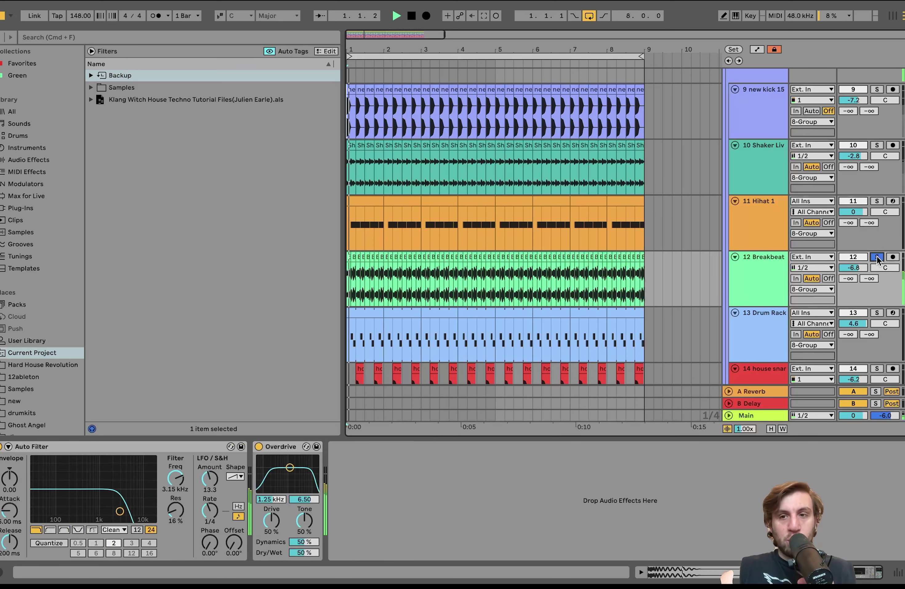
{"action": "scroll", "coordinate": [761, 199], "scroll_direction": "down", "scroll_amount": 3}
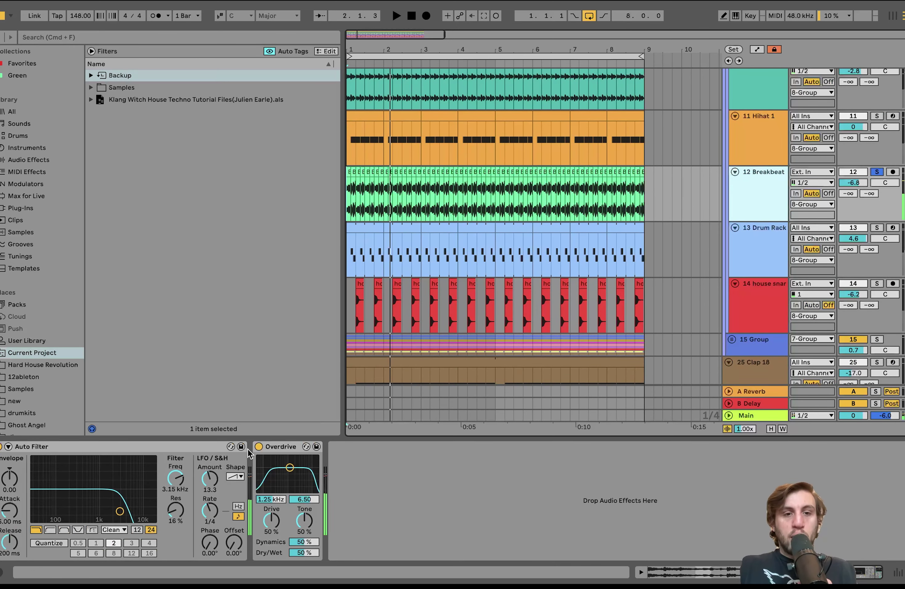
- Bypass the Breakbeat's Overdrive and Auto Filter, play the track to compare, and re-enable both devices
{"action": "left_click", "coordinate": [274, 445]}
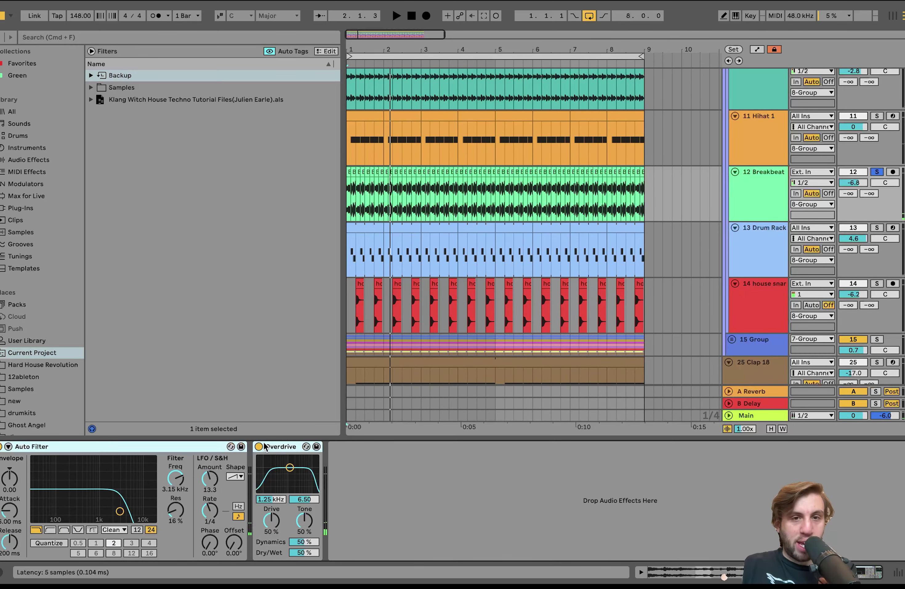
{"action": "left_click", "coordinate": [259, 446]}
{"action": "scroll", "coordinate": [401, 223], "scroll_direction": "up", "scroll_amount": 3}
{"action": "key", "text": "space"}
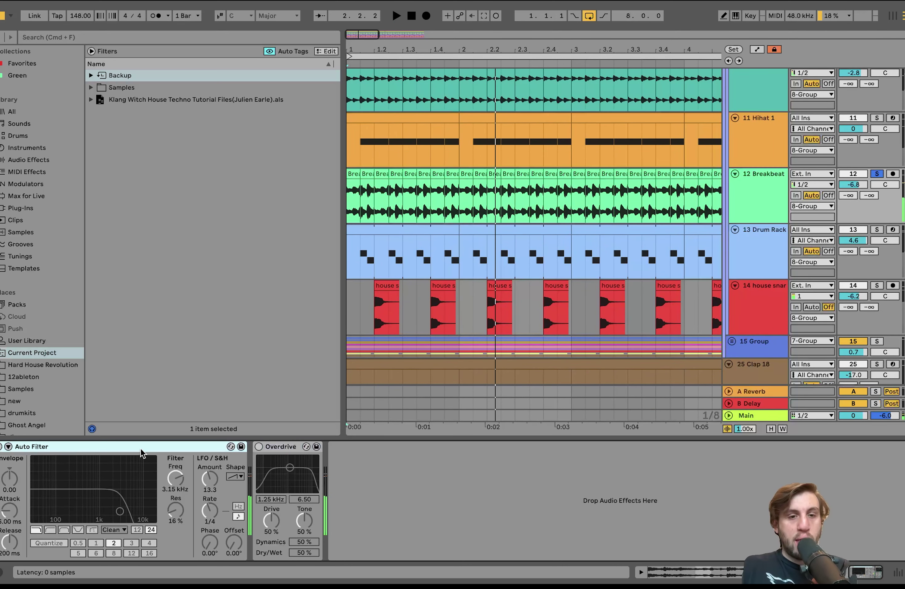
{"action": "left_click", "coordinate": [1, 447]}
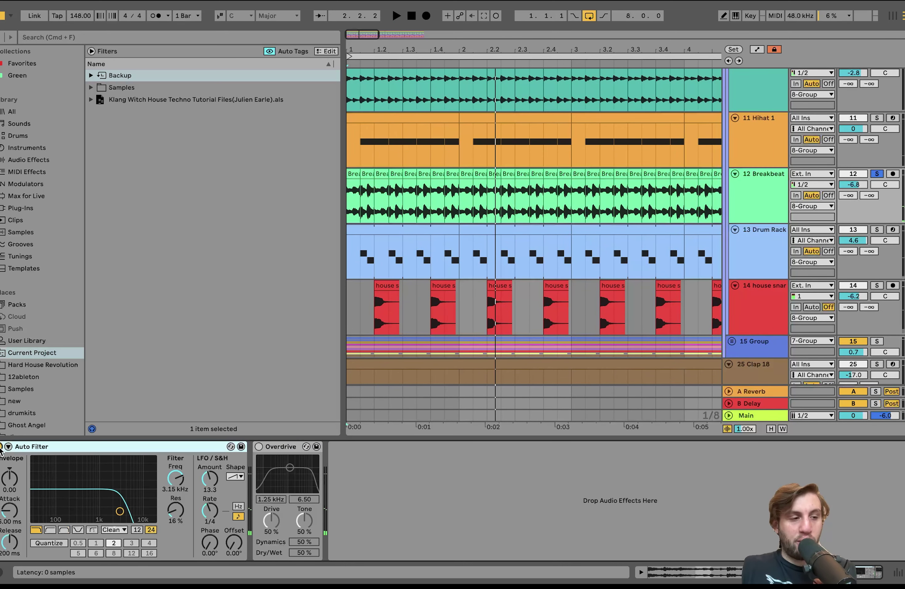
{"action": "left_click", "coordinate": [259, 447]}
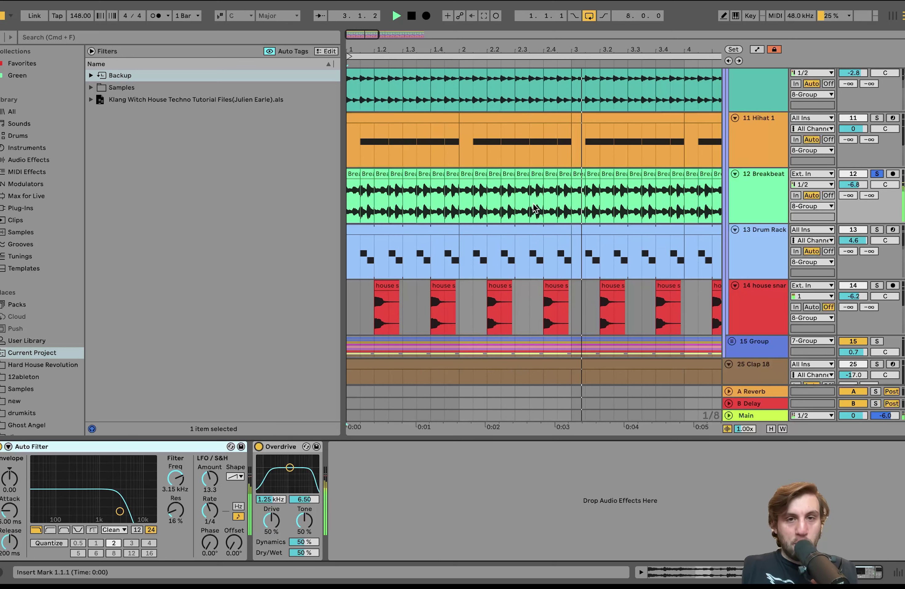
- Solo and play the 13 Drum Rack track, and then solo and play the 14 house snare track by itself
{"action": "scroll", "coordinate": [620, 236], "scroll_direction": "down", "scroll_amount": 3}
{"action": "left_click", "coordinate": [877, 140]}
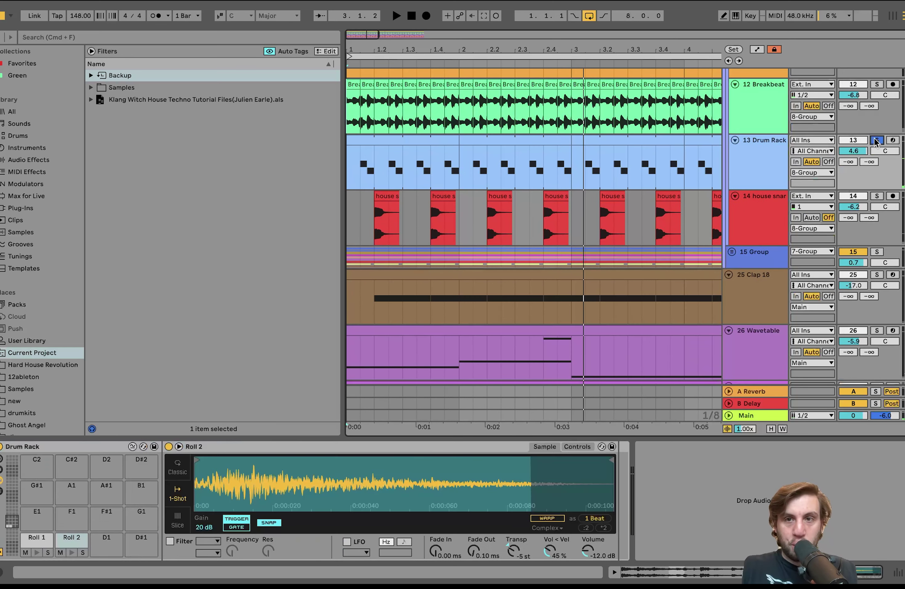
{"action": "key", "text": "space"}
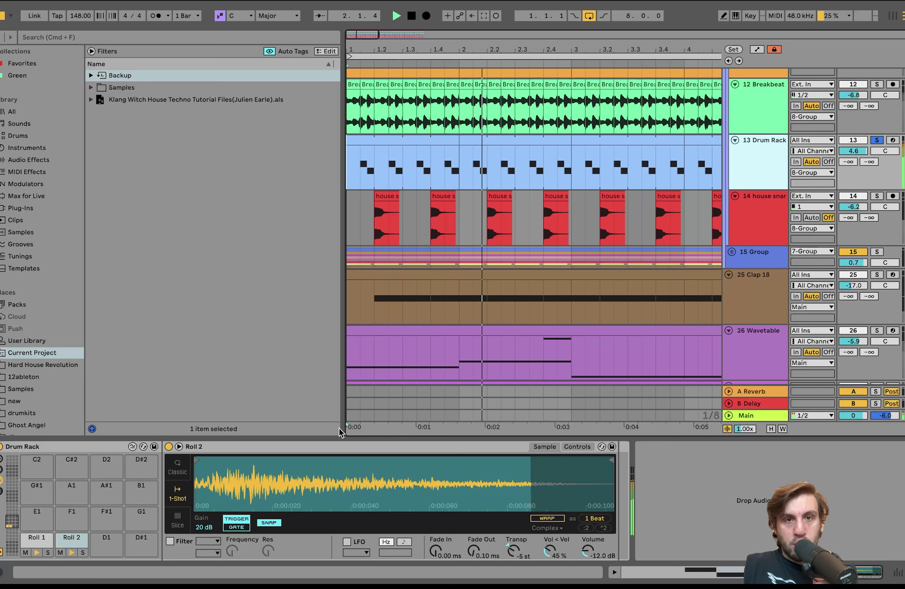
{"action": "scroll", "coordinate": [362, 195], "scroll_direction": "down", "scroll_amount": 3}
{"action": "left_click", "coordinate": [877, 196]}
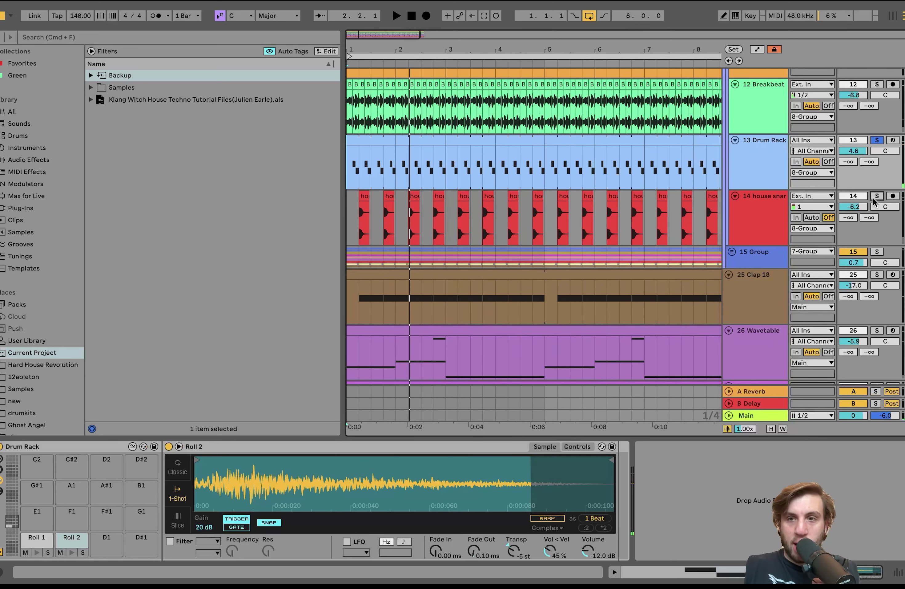
{"action": "scroll", "coordinate": [766, 217], "scroll_direction": "up", "scroll_amount": 3}
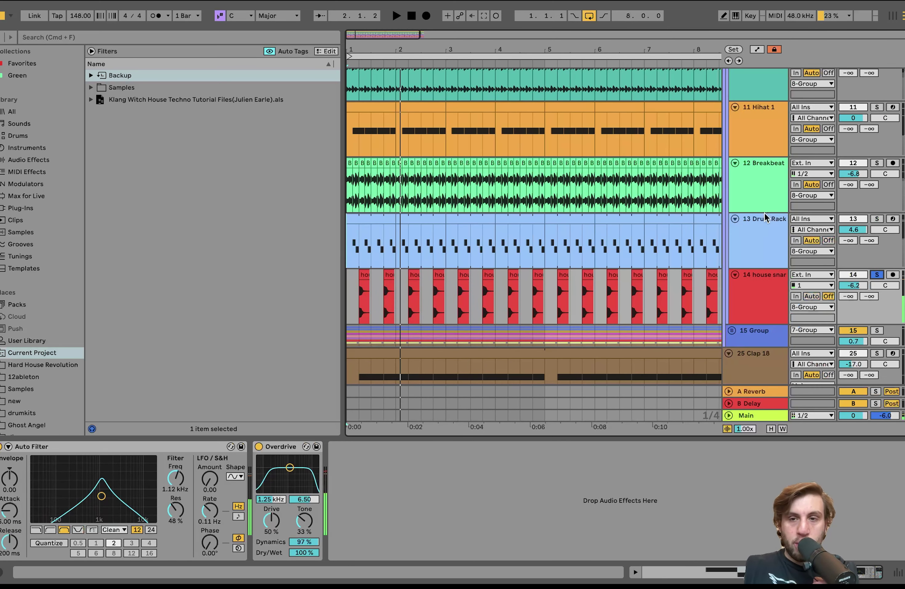
- Fold 8 Group back up, and solo and play 15 Group
{"action": "scroll", "coordinate": [804, 370], "scroll_direction": "up", "scroll_amount": 7}
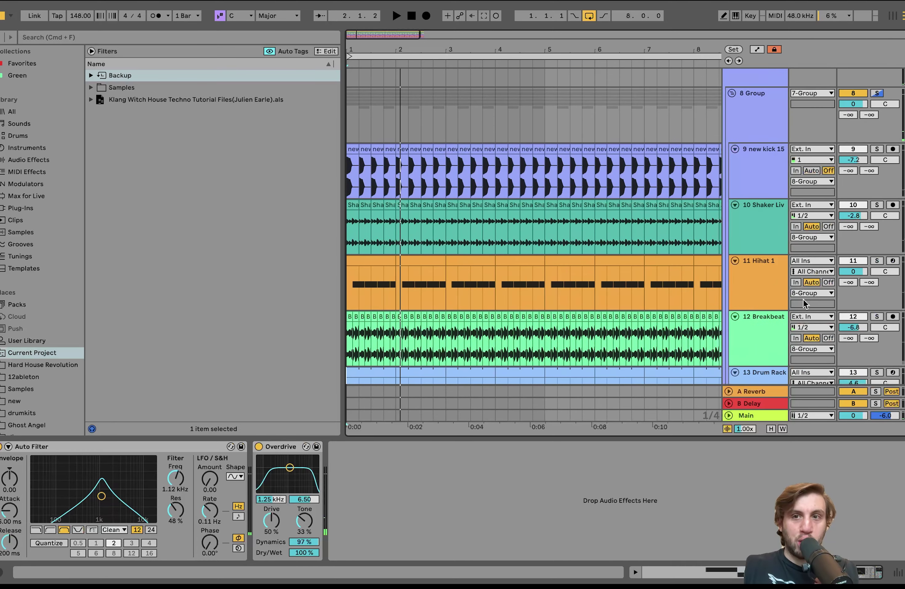
{"action": "left_click", "coordinate": [760, 175]}
{"action": "left_click", "coordinate": [733, 138]}
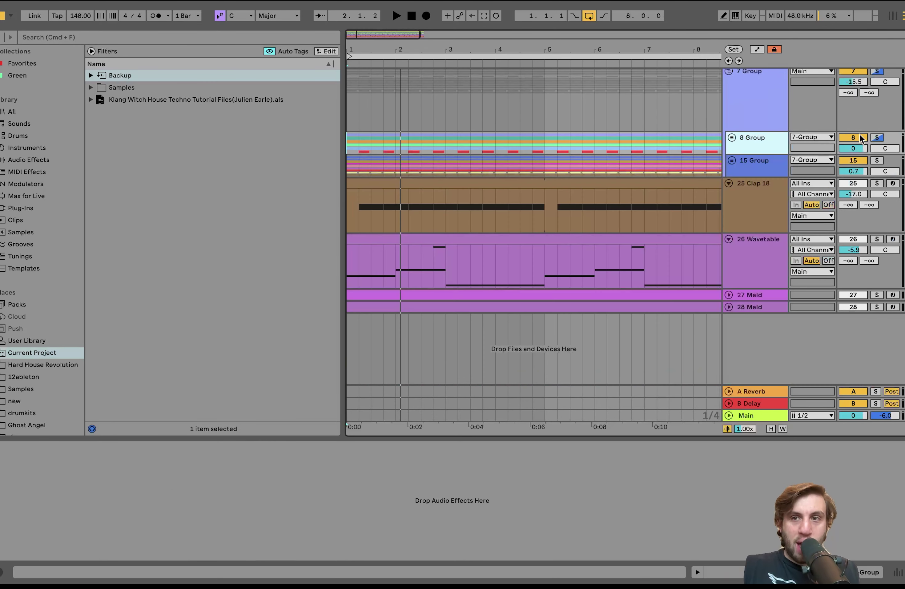
{"action": "key", "text": "space"}
{"action": "left_click", "coordinate": [878, 160]}
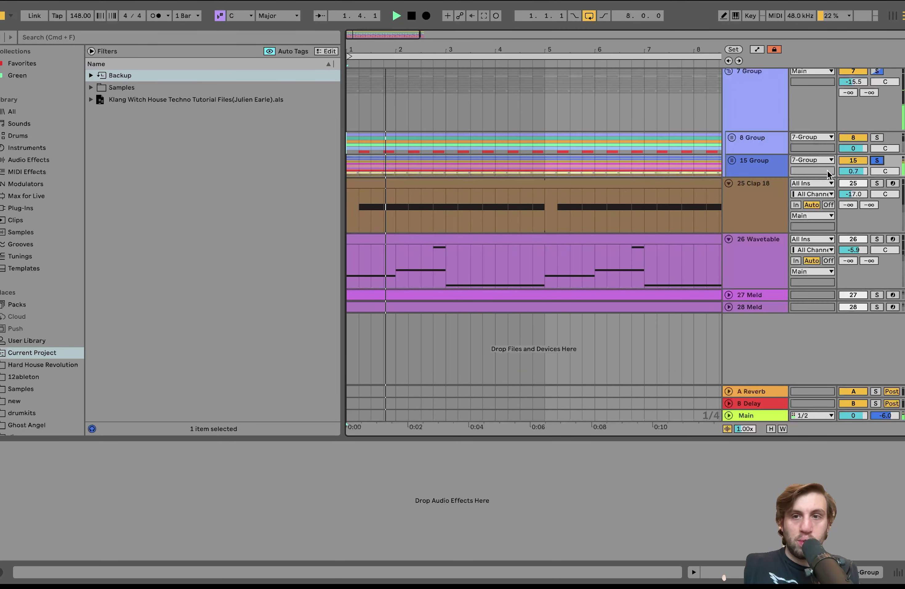
- Unfold 15 Group, show the Roll track's devices and look through the group's other tracks
{"action": "left_click", "coordinate": [731, 160]}
{"action": "left_click", "coordinate": [749, 187]}
{"action": "left_click", "coordinate": [750, 226]}
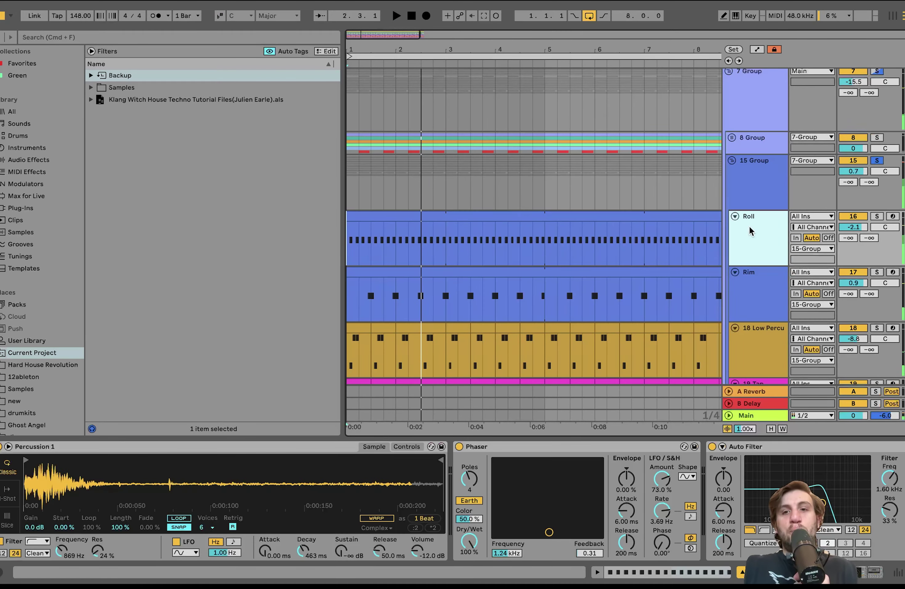
{"action": "scroll", "coordinate": [761, 208], "scroll_direction": "down", "scroll_amount": 4}
{"action": "scroll", "coordinate": [763, 199], "scroll_direction": "down", "scroll_amount": 8}
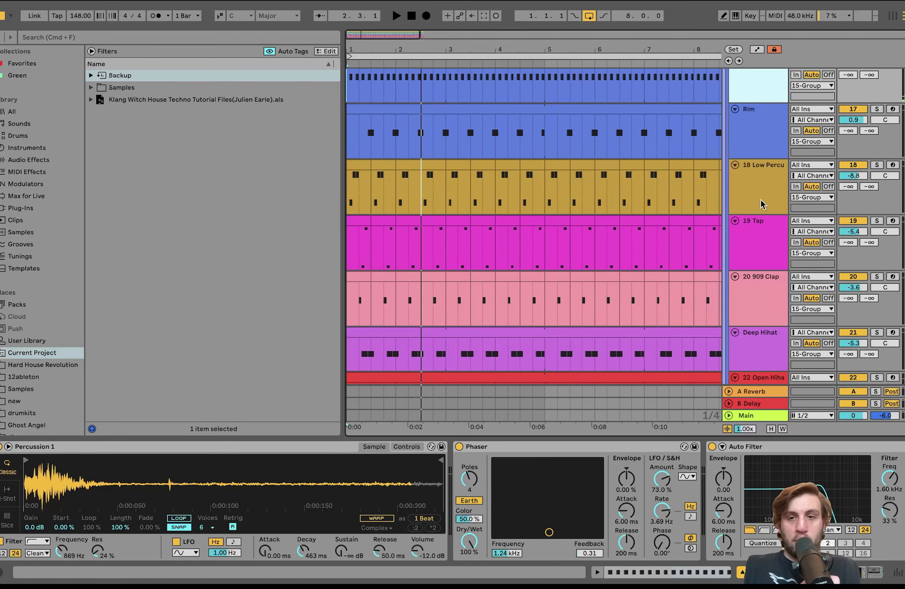
- Solo and play the 23 hard techno track in 15 Group, and add the 22 Open Hihat to the solo
{"action": "left_click", "coordinate": [769, 204]}
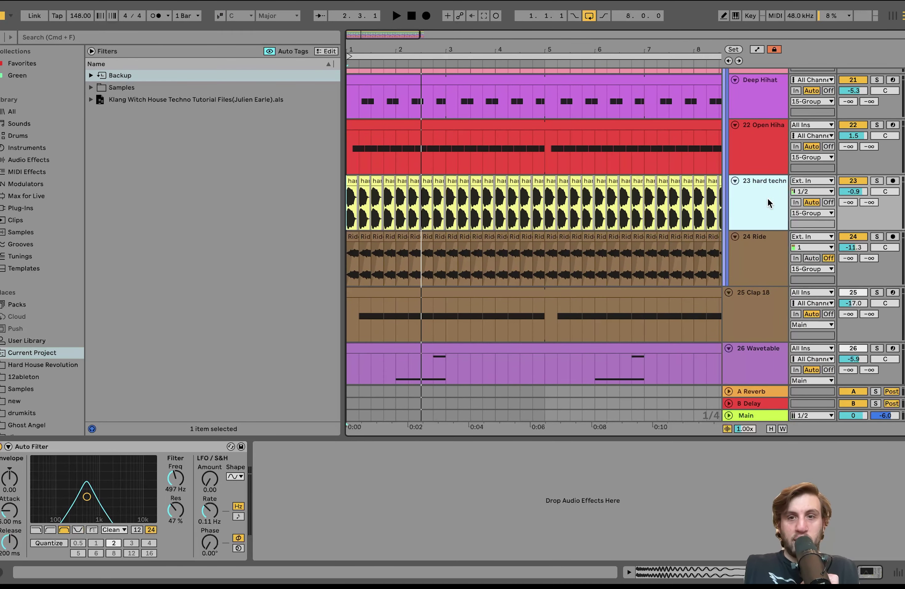
{"action": "key", "text": "space"}
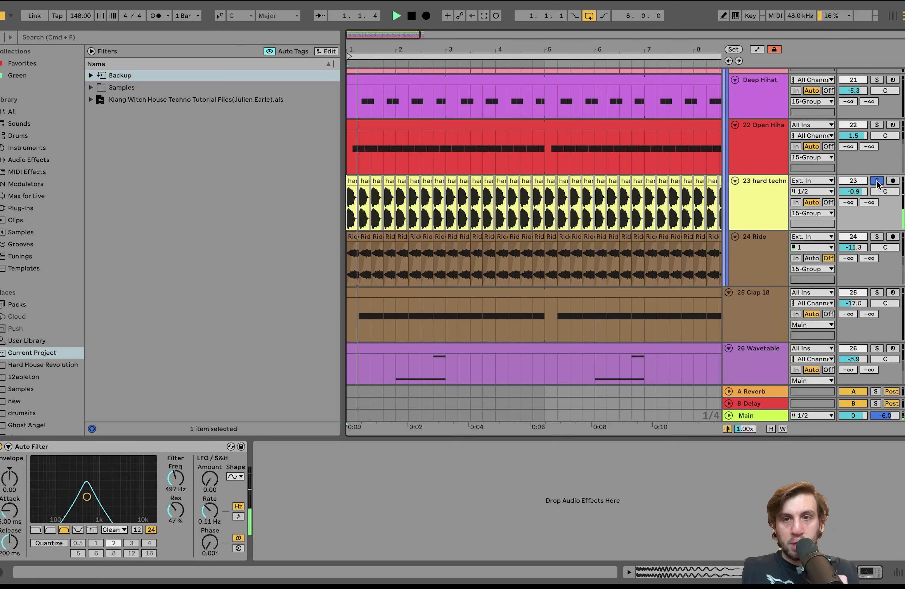
{"action": "scroll", "coordinate": [877, 181], "scroll_direction": "up", "scroll_amount": 2}
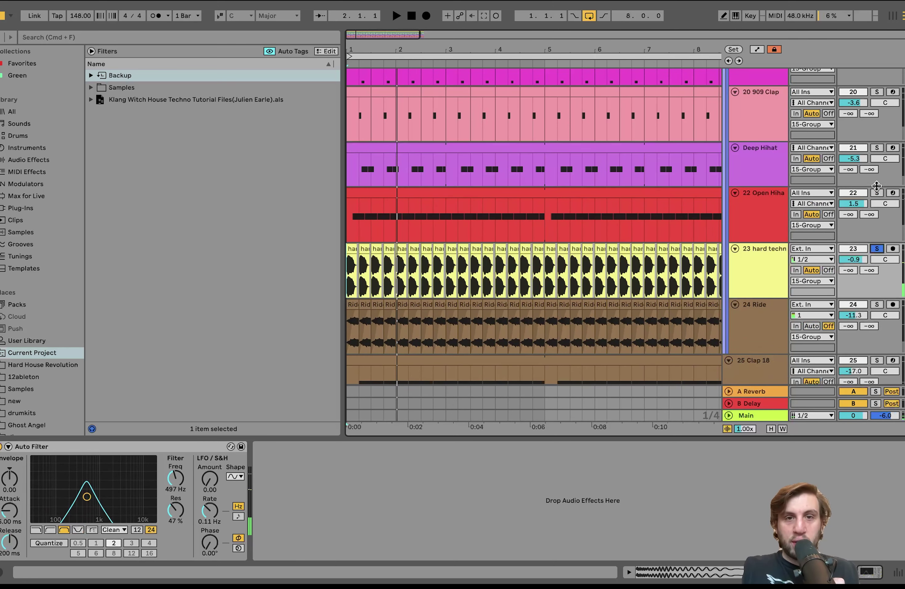
{"action": "left_click", "coordinate": [877, 192]}
{"action": "scroll", "coordinate": [879, 195], "scroll_direction": "up", "scroll_amount": 5}
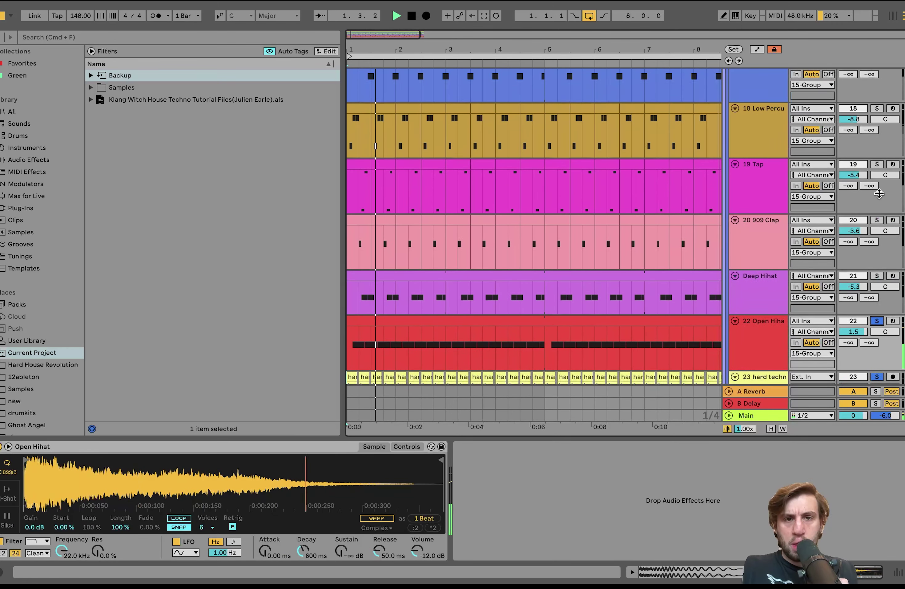
- Add the 20 909 Clap, 19 Tap and 18 Low Percussion tracks to the solo one after another during playback
{"action": "left_click", "coordinate": [878, 233], "text": "super"}
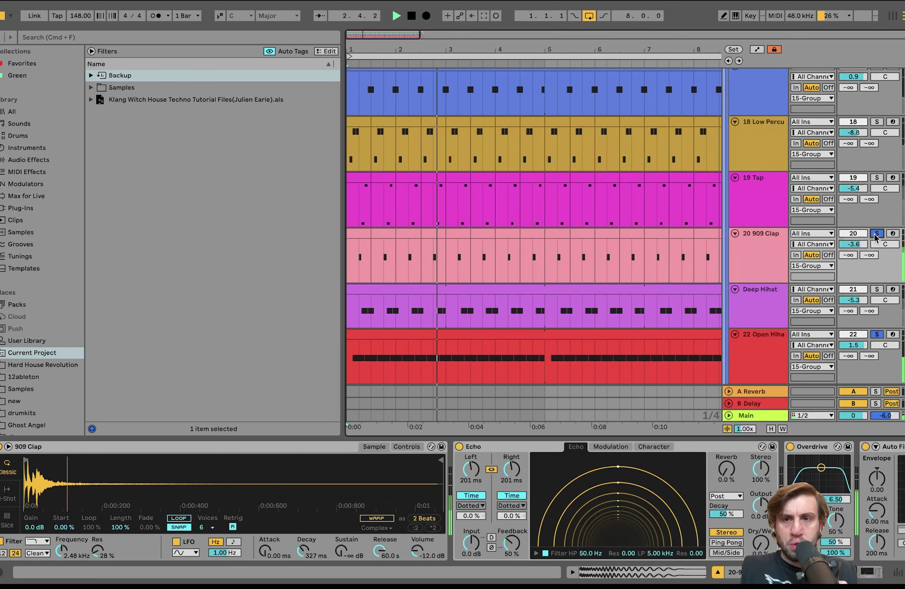
{"action": "left_click", "coordinate": [880, 177], "text": "super"}
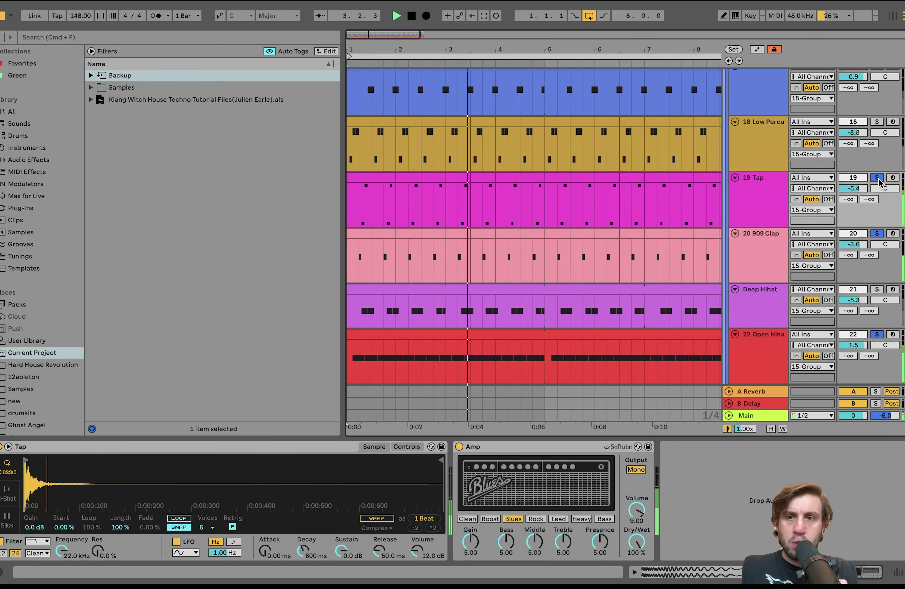
{"action": "left_click", "coordinate": [877, 121], "text": "super"}
{"action": "scroll", "coordinate": [835, 163], "scroll_direction": "up", "scroll_amount": 3}
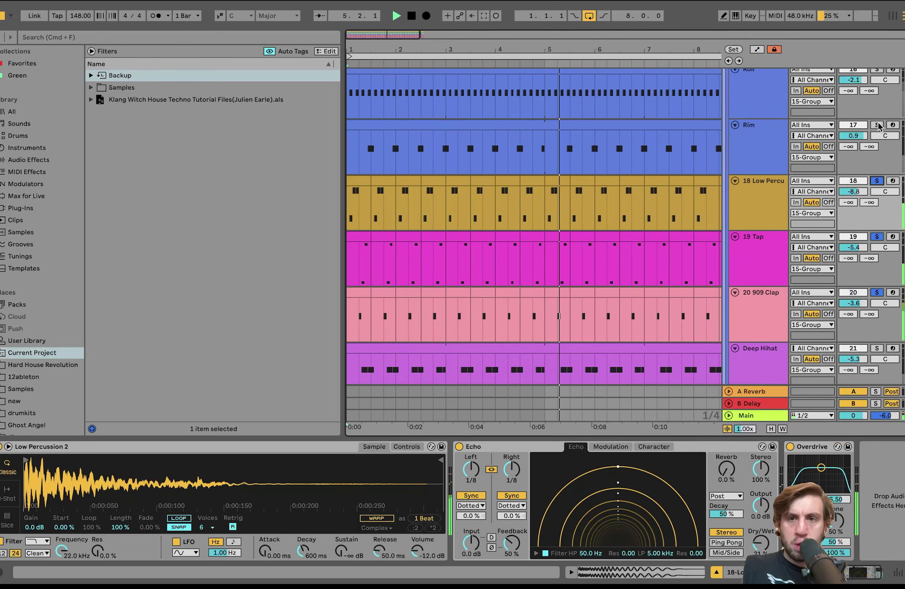
{"action": "left_click", "coordinate": [744, 185]}
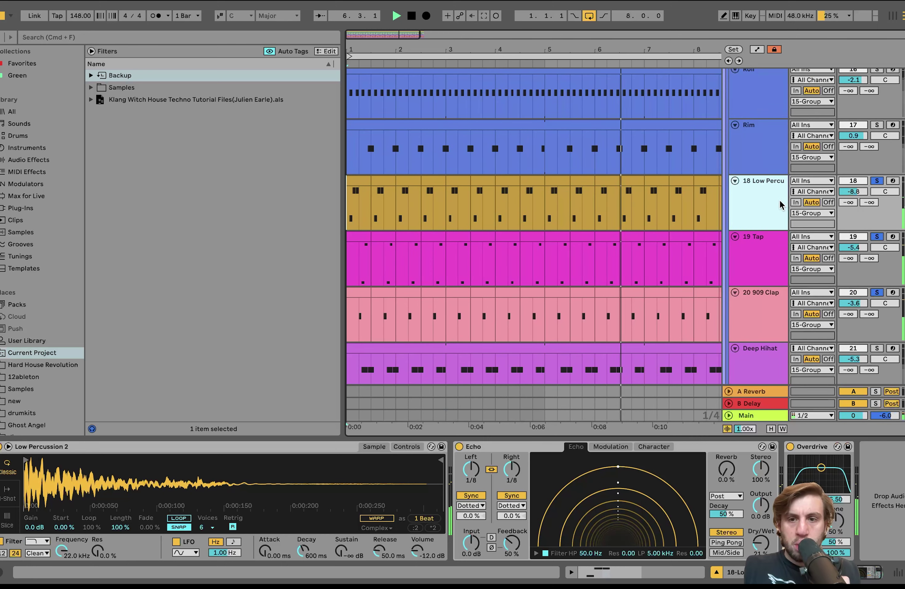
- Add the Rim, Roll and 24 Ride tracks to the running solo, and select the Ride to view its device chain
{"action": "left_click", "coordinate": [878, 125], "text": "super"}
{"action": "scroll", "coordinate": [878, 125], "scroll_direction": "up", "scroll_amount": 3}
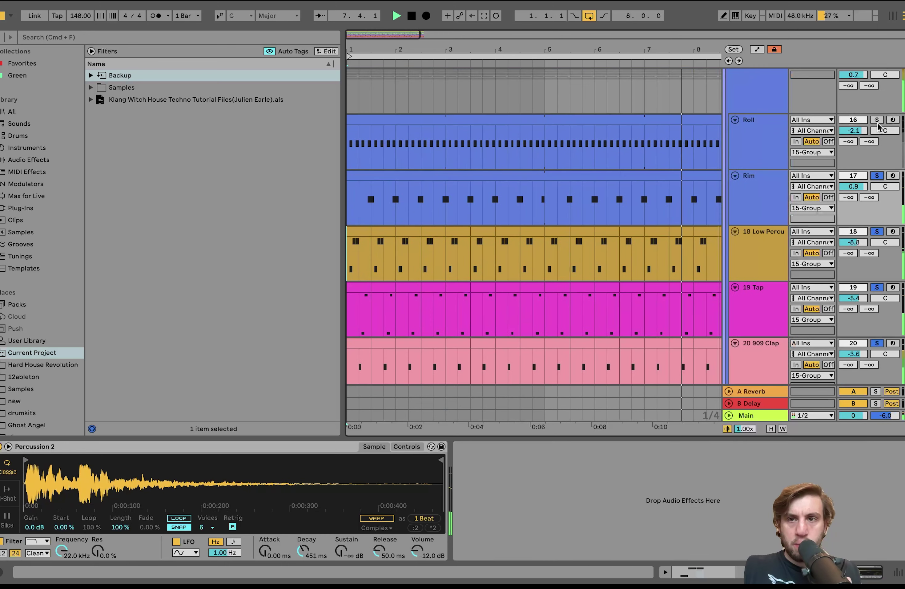
{"action": "left_click", "coordinate": [877, 120], "text": "super"}
{"action": "scroll", "coordinate": [878, 122], "scroll_direction": "down", "scroll_amount": 5}
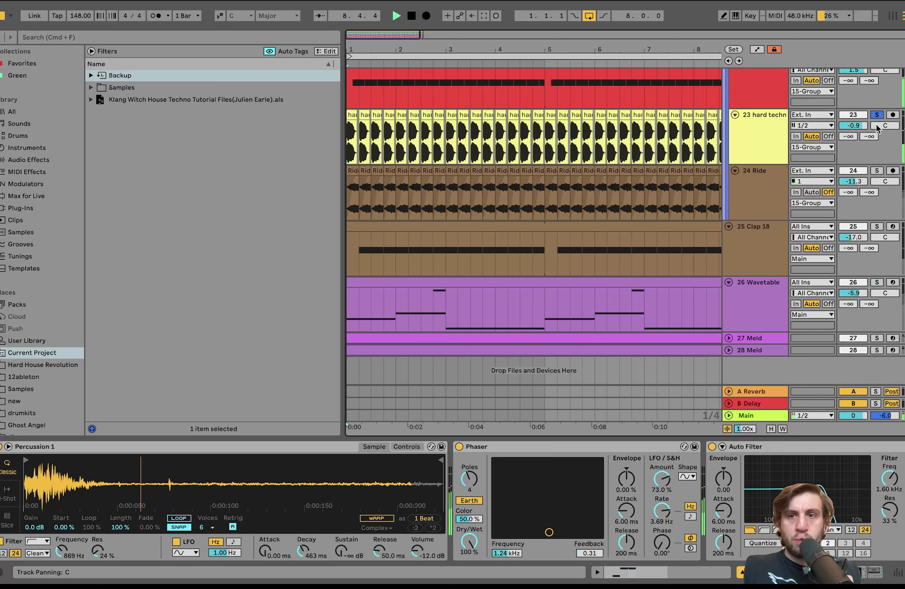
{"action": "left_click", "coordinate": [878, 170], "text": "super"}
{"action": "left_click", "coordinate": [742, 178]}
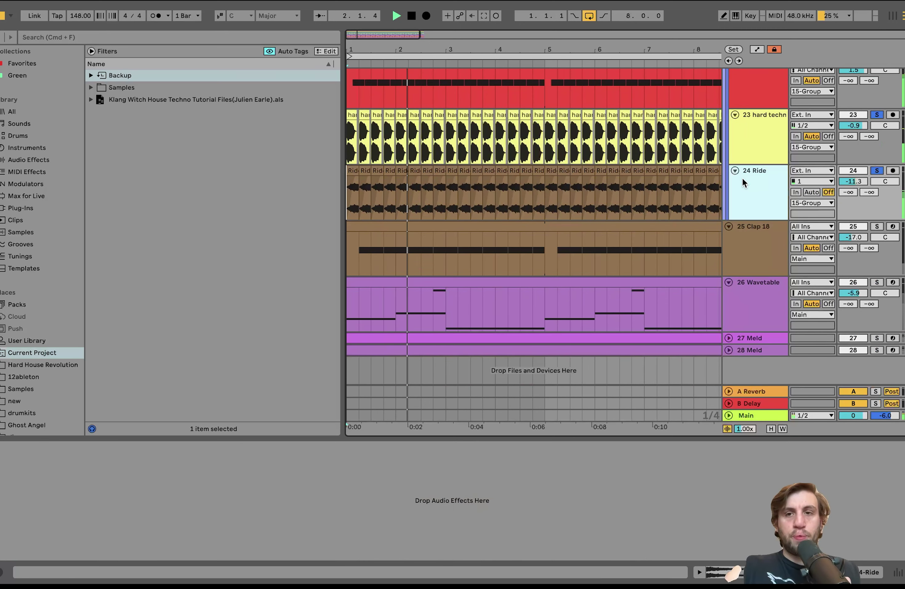
- Fold 15 Group back up and select 8 Group
{"action": "scroll", "coordinate": [743, 178], "scroll_direction": "up", "scroll_amount": 5}
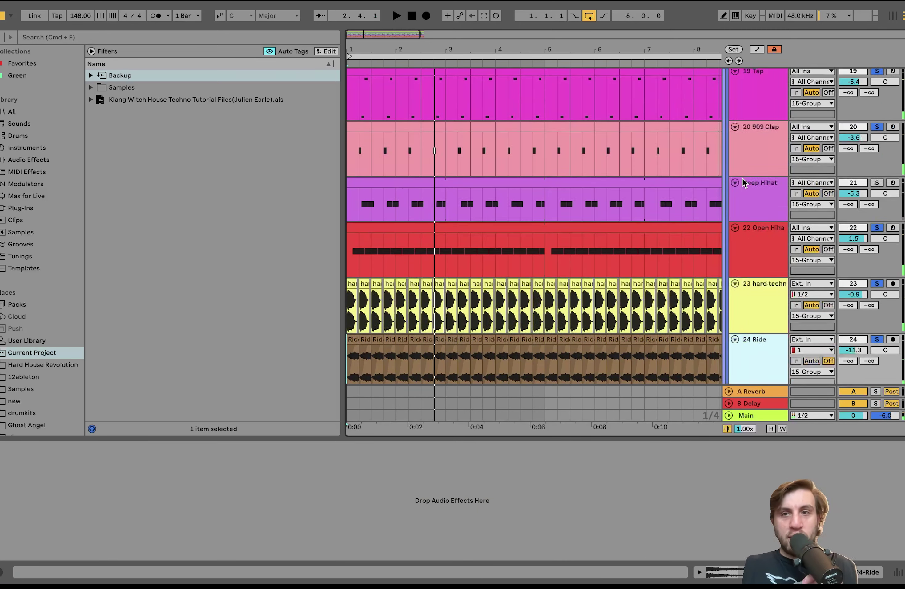
{"action": "scroll", "coordinate": [743, 177], "scroll_direction": "up", "scroll_amount": 5}
{"action": "left_click", "coordinate": [759, 189]}
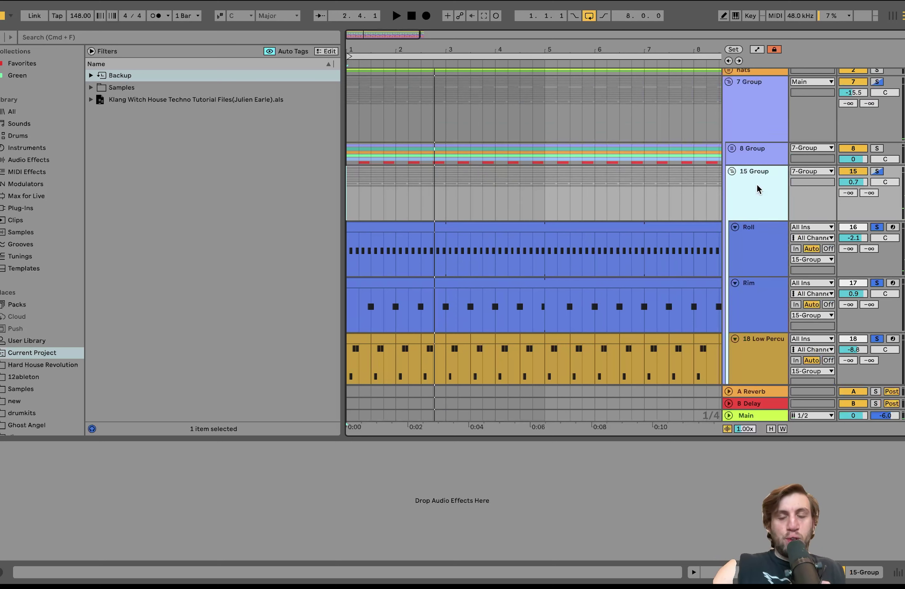
{"action": "left_click", "coordinate": [880, 181]}
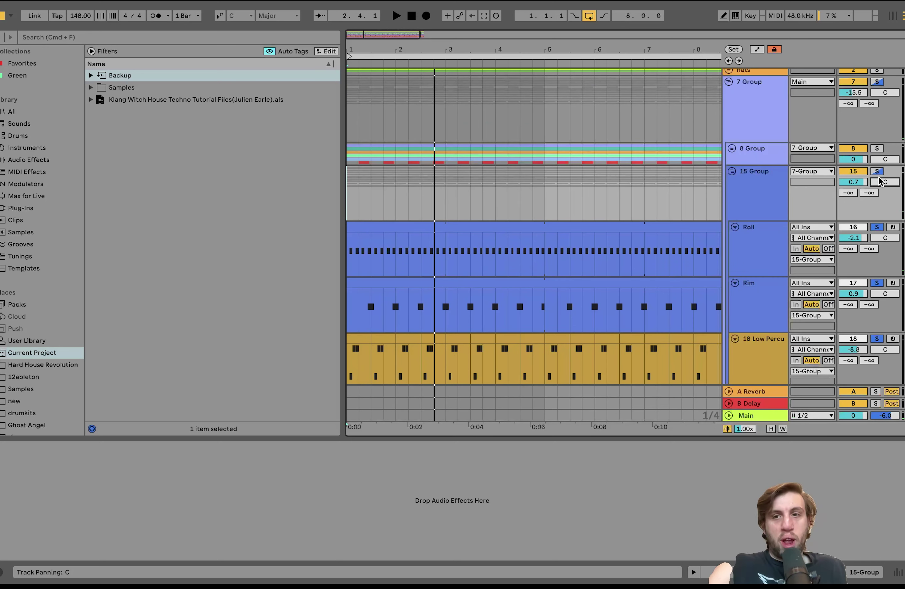
{"action": "left_click", "coordinate": [732, 171]}
{"action": "left_click", "coordinate": [757, 150]}
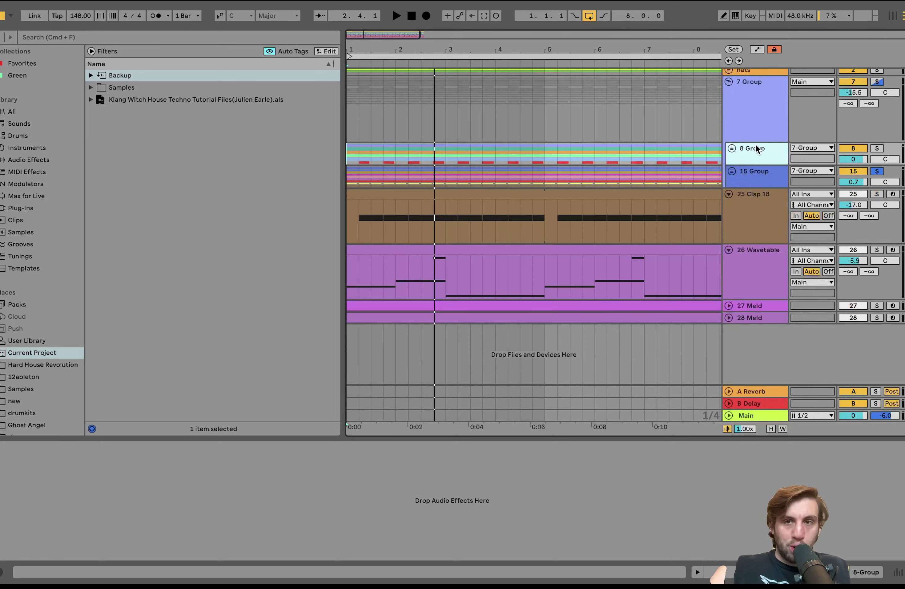
- Solo 7 Group, bypass its Saturator, EQ Eight and Auto Pan together, and play the group without effects
{"action": "left_click", "coordinate": [742, 106]}
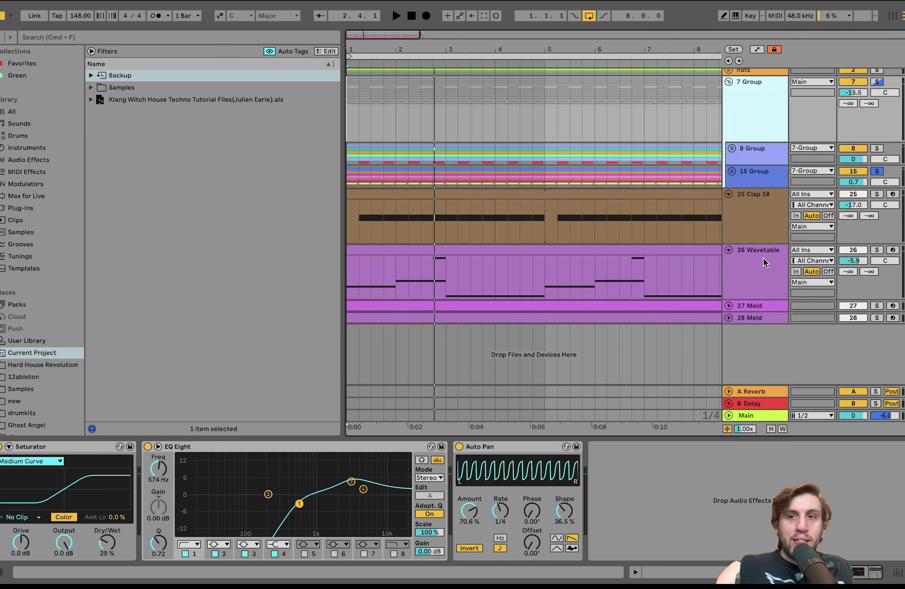
{"action": "left_click", "coordinate": [877, 82]}
{"action": "left_click", "coordinate": [502, 448]}
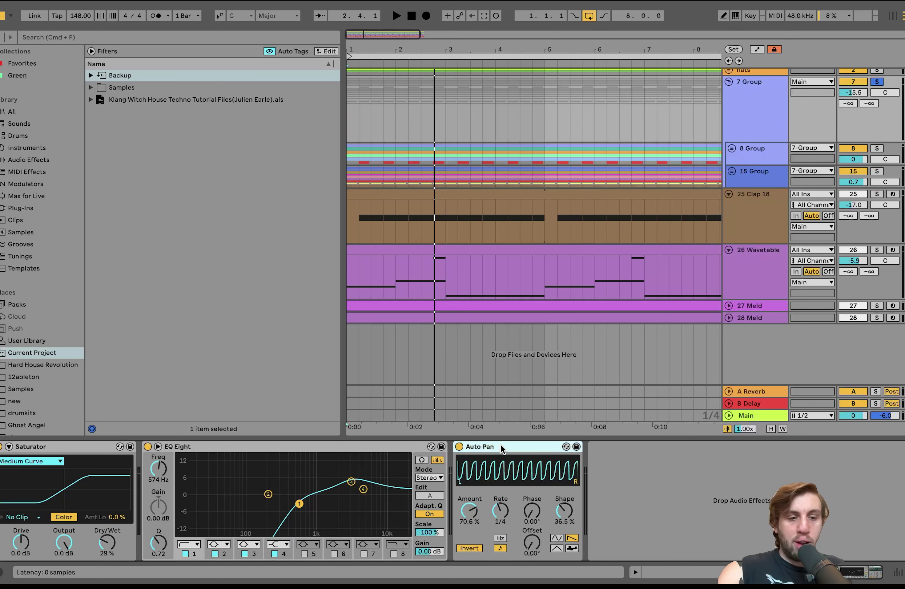
{"action": "key", "text": "super+a"}
{"action": "left_click", "coordinate": [459, 446]}
{"action": "key", "text": "space"}
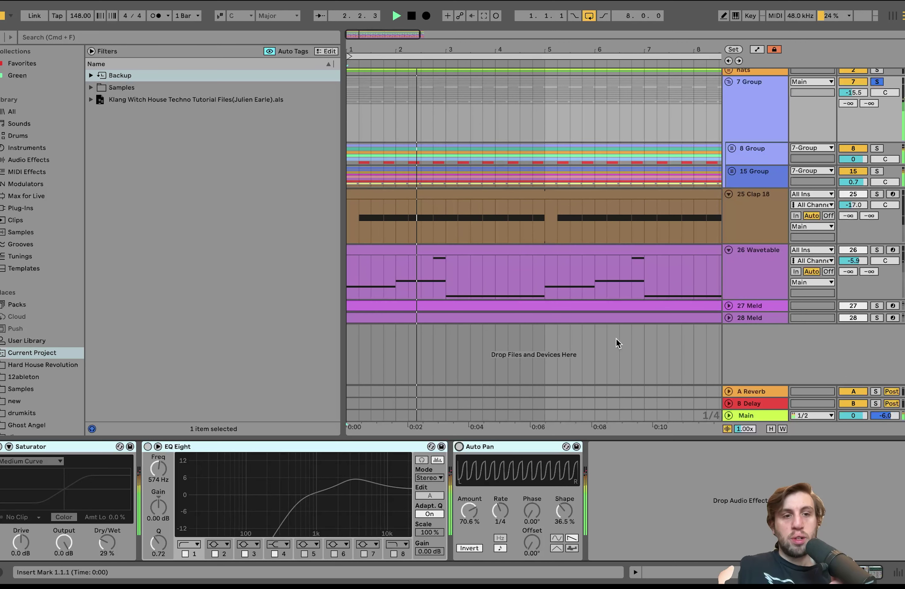
{"action": "key", "text": "space"}
- Re-enable only the Saturator on 7 Group and play the group to hear its contribution
{"action": "left_click", "coordinate": [67, 446]}
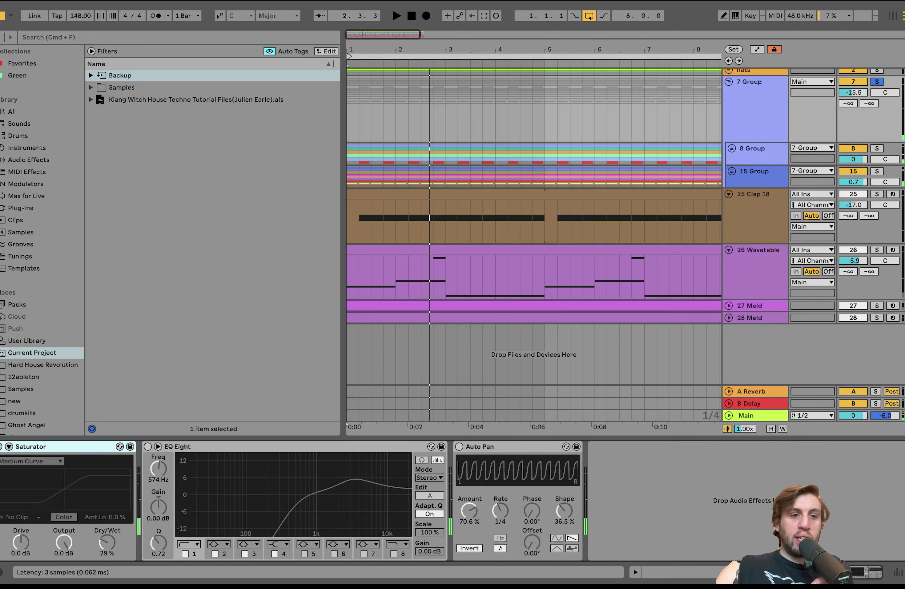
{"action": "left_click", "coordinate": [1, 447]}
{"action": "key", "text": "space"}
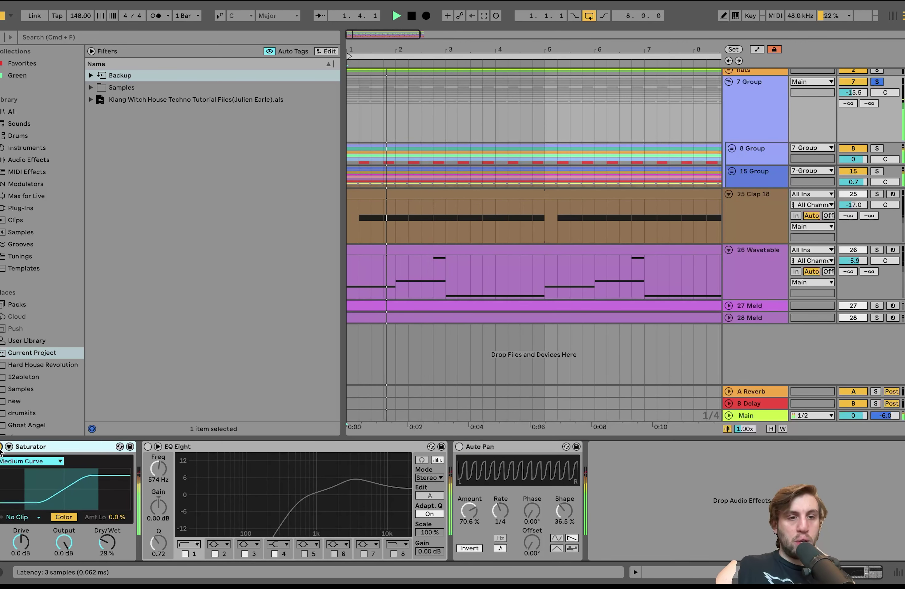
{"action": "key", "text": "space"}
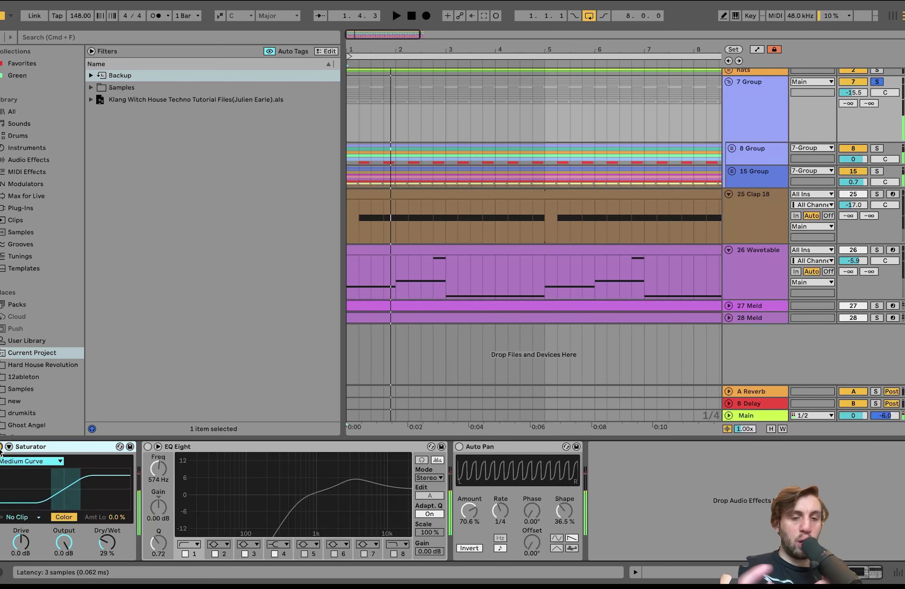
- Re-enable 7 Group's EQ Eight and play the group, and then re-enable its Auto Pan and play again
{"action": "left_click", "coordinate": [147, 446]}
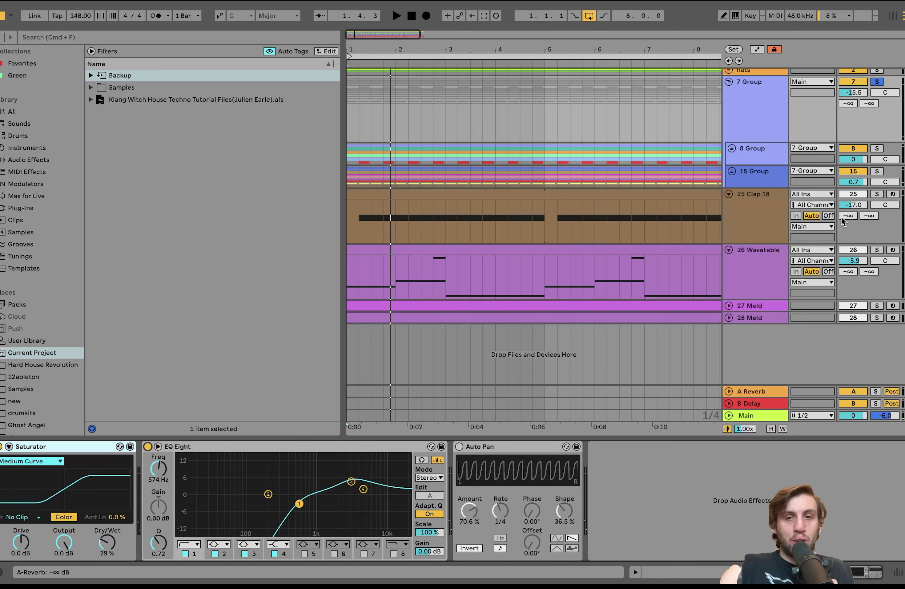
{"action": "key", "text": "space"}
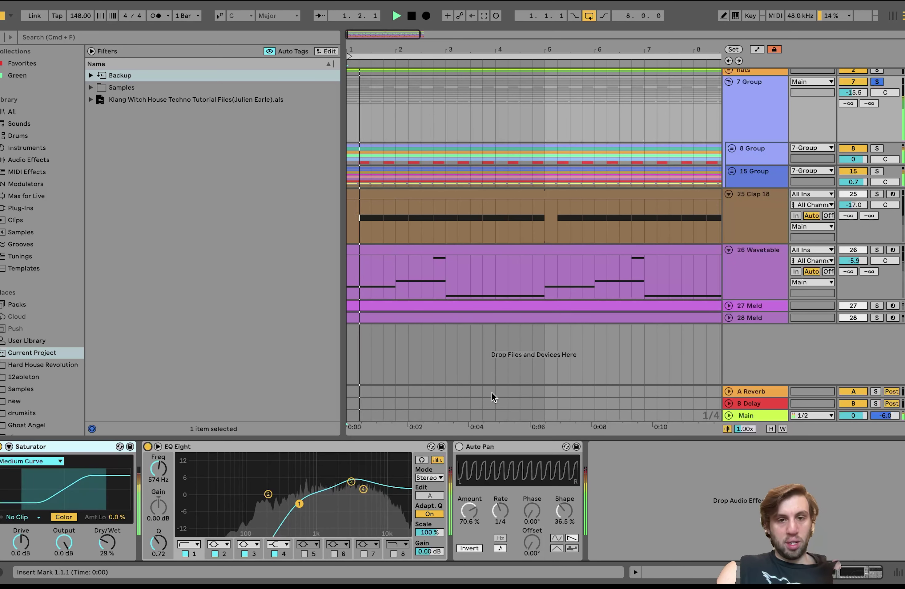
{"action": "left_click", "coordinate": [459, 446]}
{"action": "scroll", "coordinate": [646, 172], "scroll_direction": "up", "scroll_amount": 3}
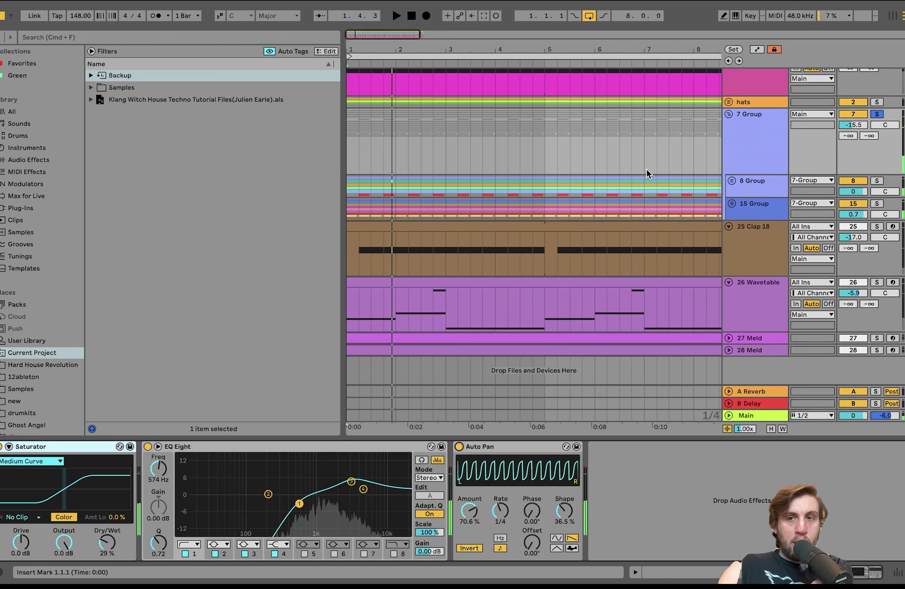
{"action": "scroll", "coordinate": [646, 169], "scroll_direction": "down", "scroll_amount": 1}
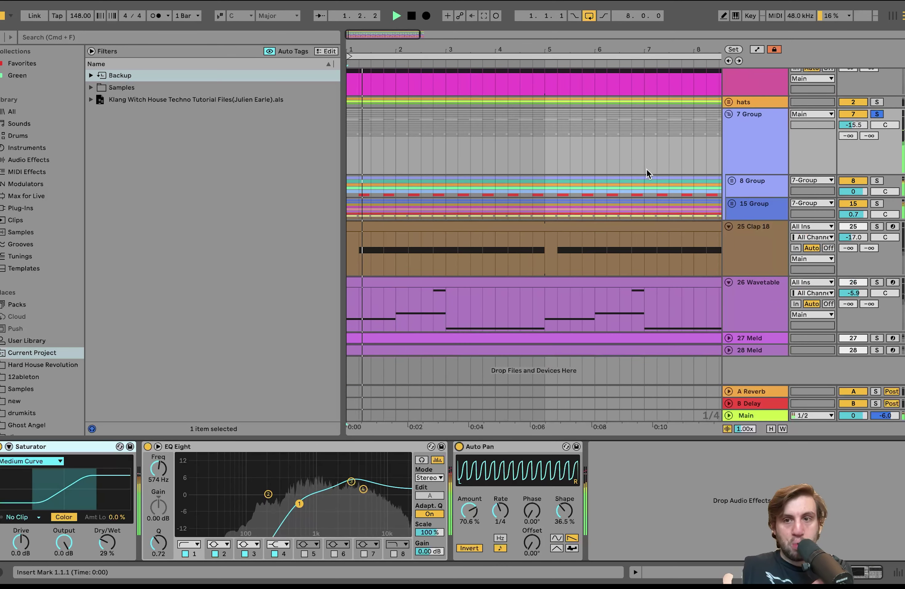
- Solo 25 Clap 18, bypass its Pedal and Reverb, and play the clap without effects
{"action": "left_click", "coordinate": [878, 226]}
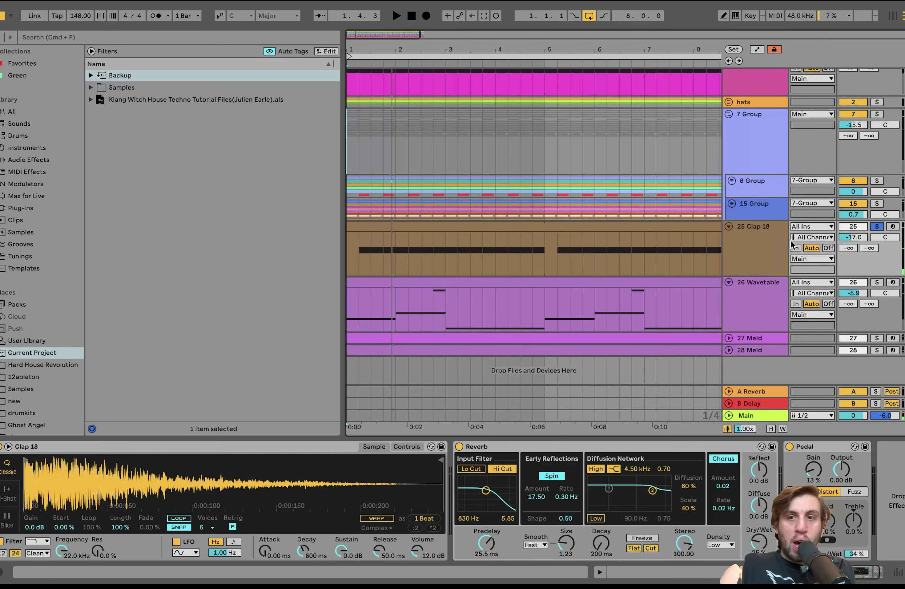
{"action": "left_click", "coordinate": [788, 239]}
{"action": "left_click", "coordinate": [790, 446]}
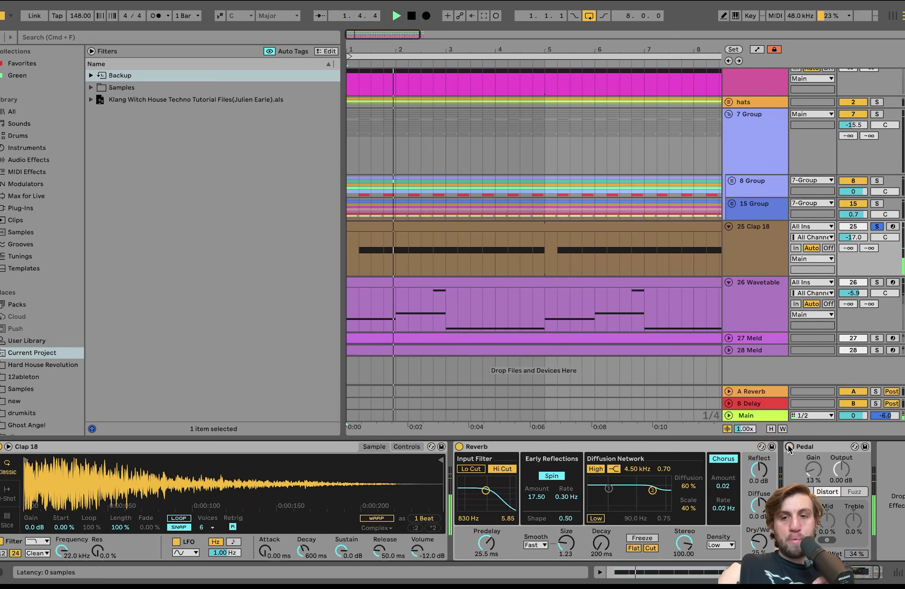
{"action": "left_click", "coordinate": [459, 446]}
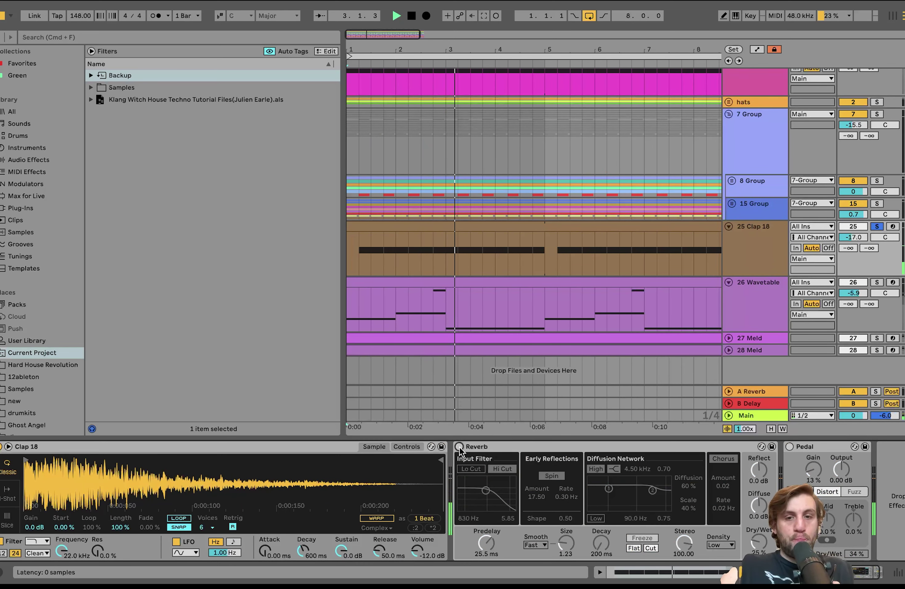
- Re-enable the clap's Reverb and play it, and then re-enable its Pedal during playback
{"action": "left_click", "coordinate": [460, 447]}
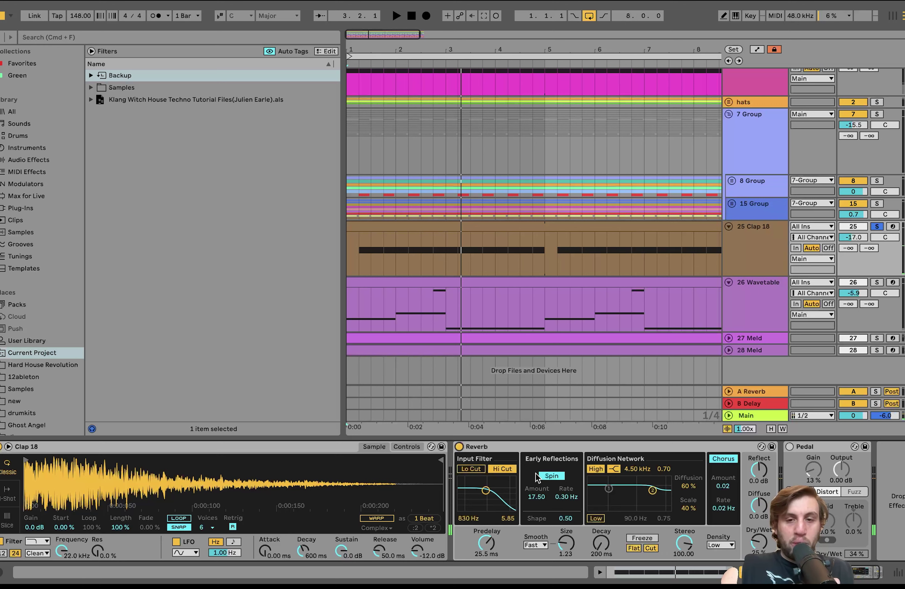
{"action": "key", "text": "space"}
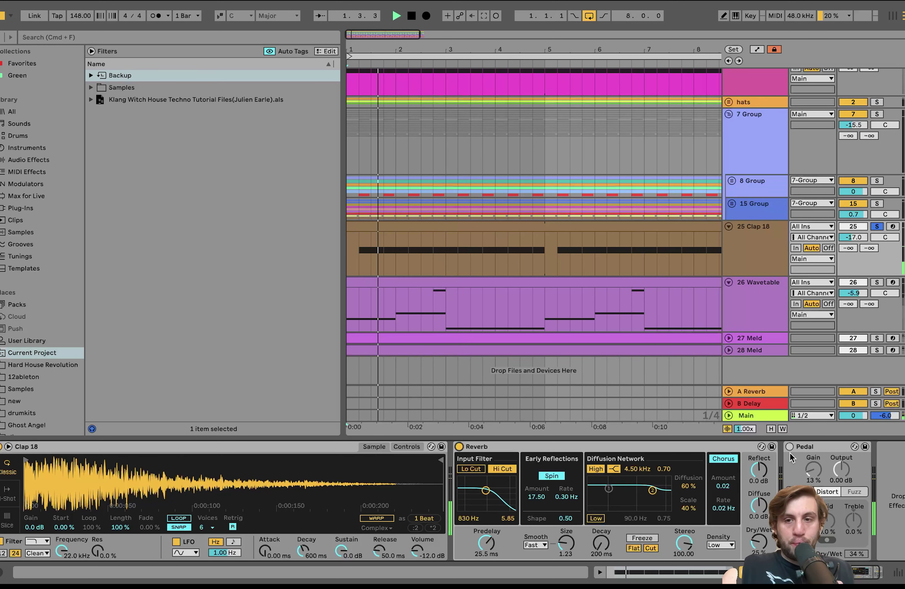
{"action": "left_click", "coordinate": [790, 448]}
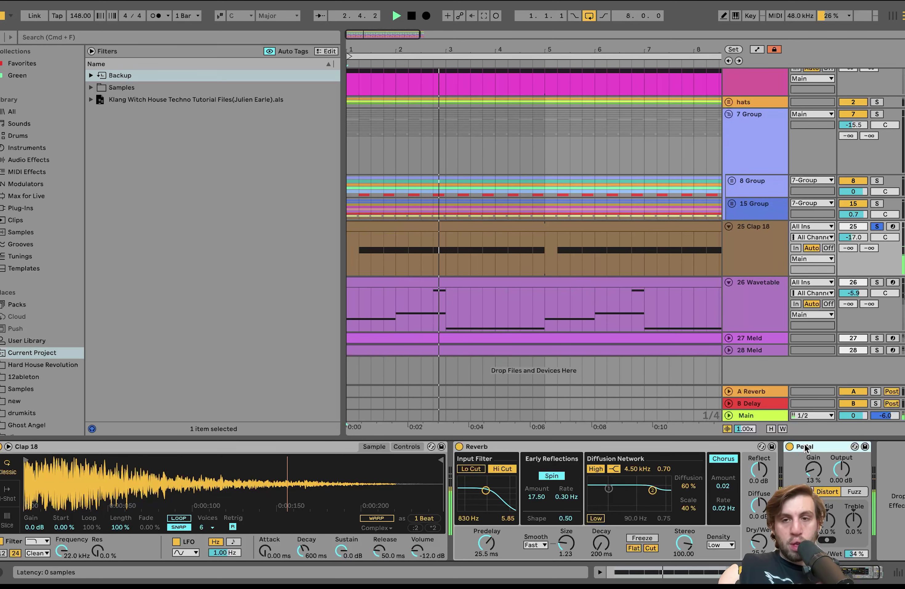
- Unsolo 25 Clap 18, play it in the full mix, and leave the clap track selected
{"action": "left_click", "coordinate": [752, 247]}
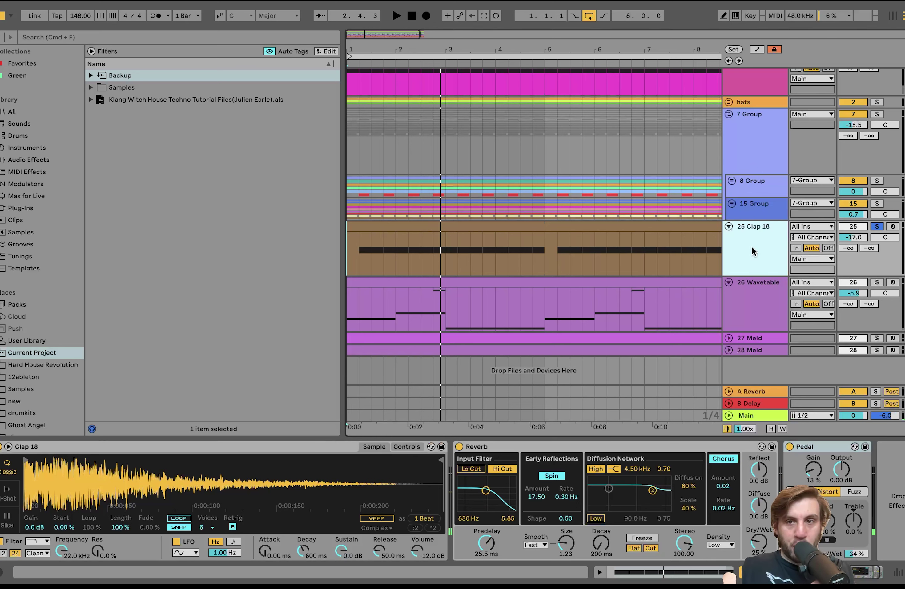
{"action": "left_click", "coordinate": [878, 226]}
{"action": "key", "text": "space"}
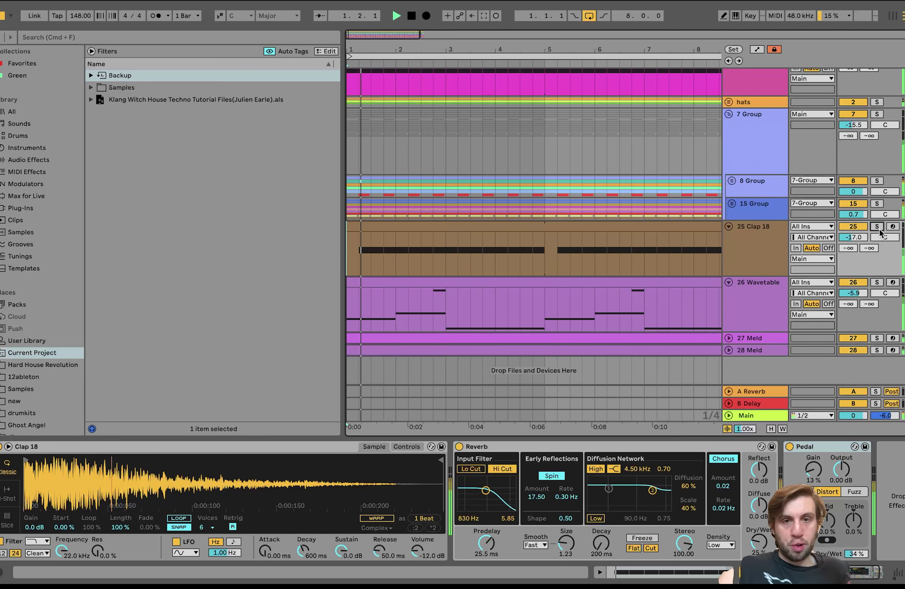
{"action": "left_click", "coordinate": [749, 304]}
{"action": "left_click", "coordinate": [749, 258]}
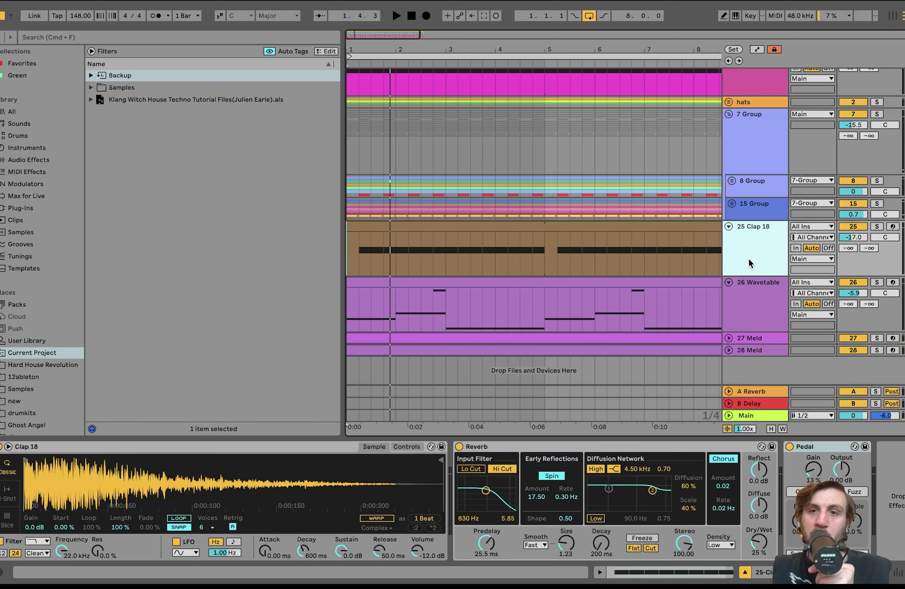
{"action": "scroll", "coordinate": [749, 258], "scroll_direction": "up", "scroll_amount": 1}
{"action": "scroll", "coordinate": [749, 258], "scroll_direction": "up", "scroll_amount": 1}
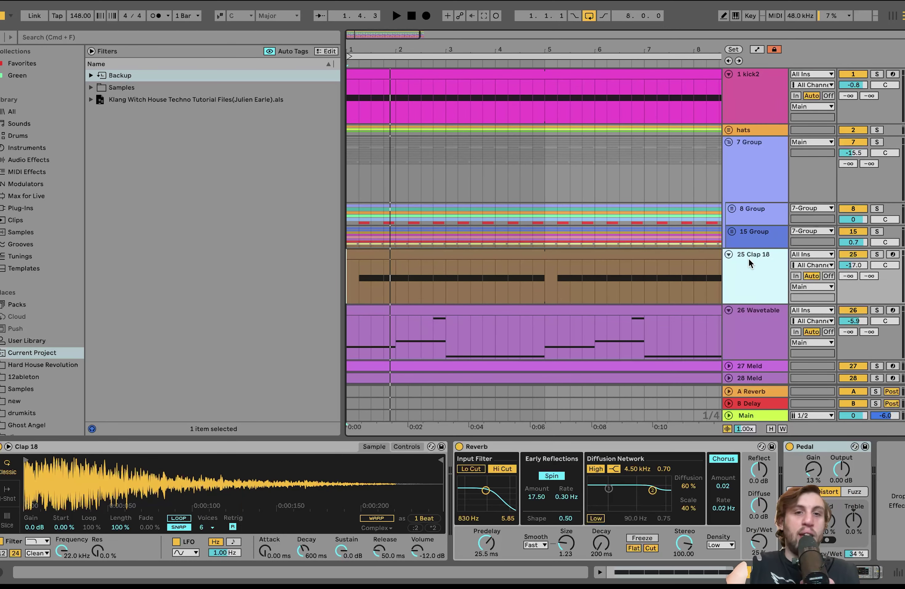
{"action": "scroll", "coordinate": [751, 304], "scroll_direction": "down", "scroll_amount": 2}
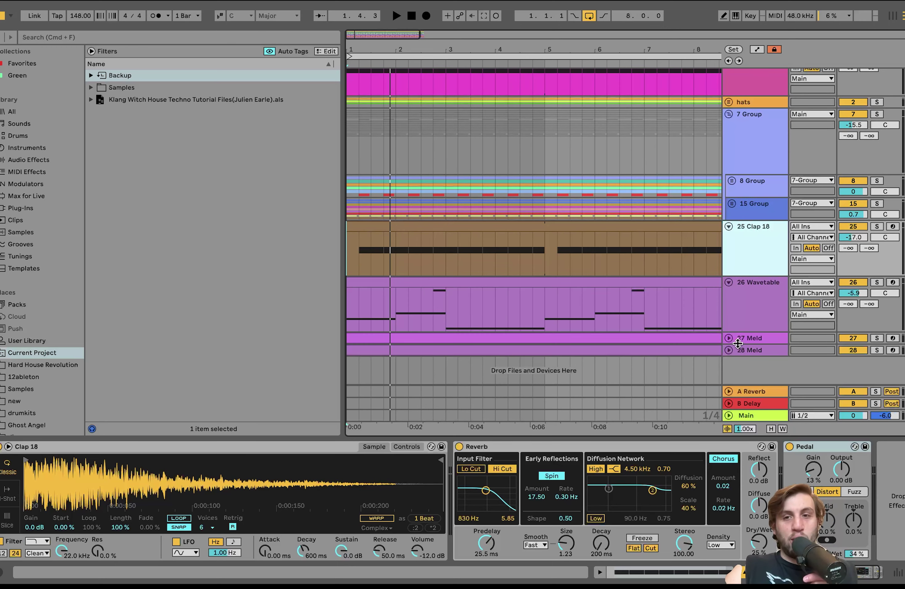
- Select 26 Wavetable, 27 Meld and 28 Meld, solo all three together and play them
{"action": "left_click", "coordinate": [762, 302]}
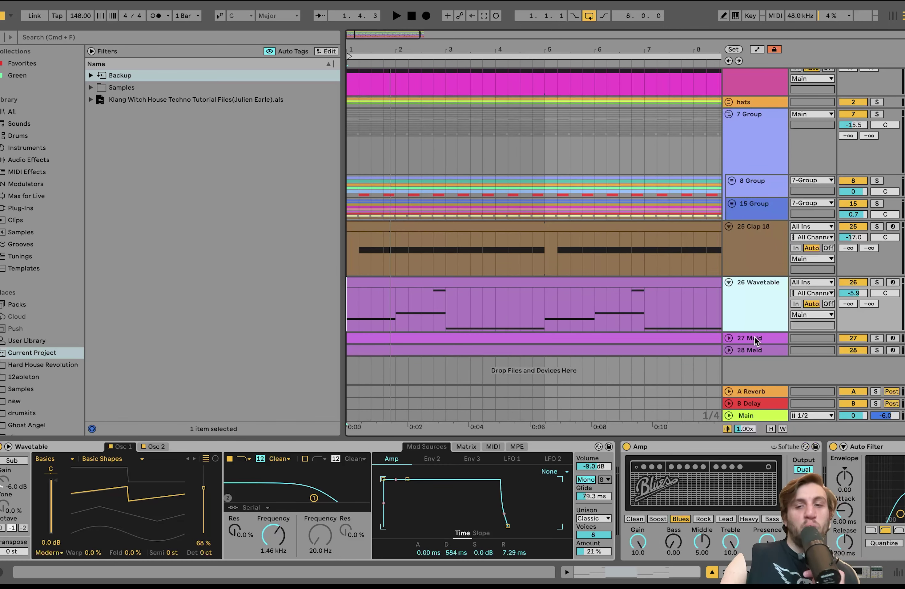
{"action": "left_click", "coordinate": [755, 352], "text": "shift"}
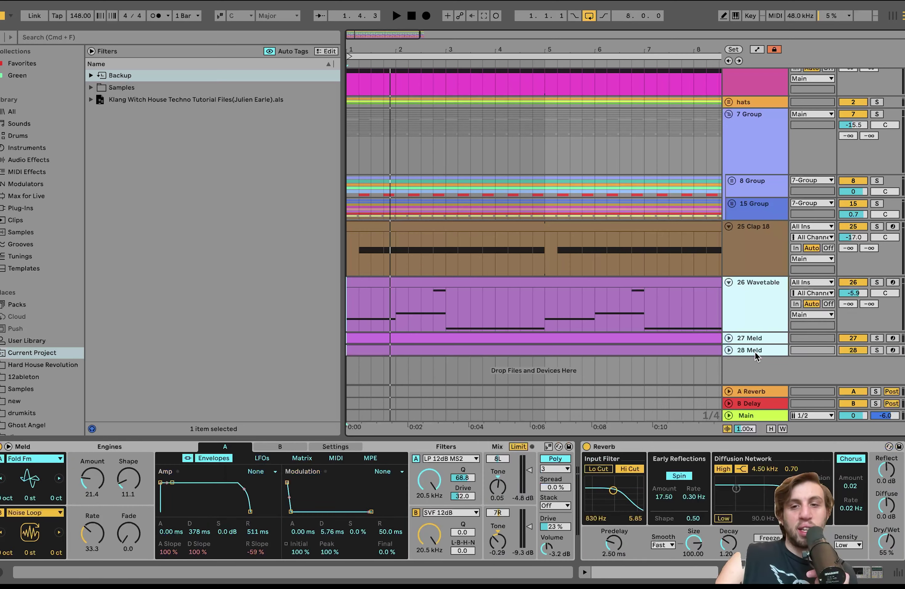
{"action": "left_click", "coordinate": [878, 338]}
{"action": "key", "text": "space"}
- Unfold the 27 Meld and 28 Meld tracks during playback, keeping 26 Wavetable as the selected track
{"action": "left_click", "coordinate": [751, 304]}
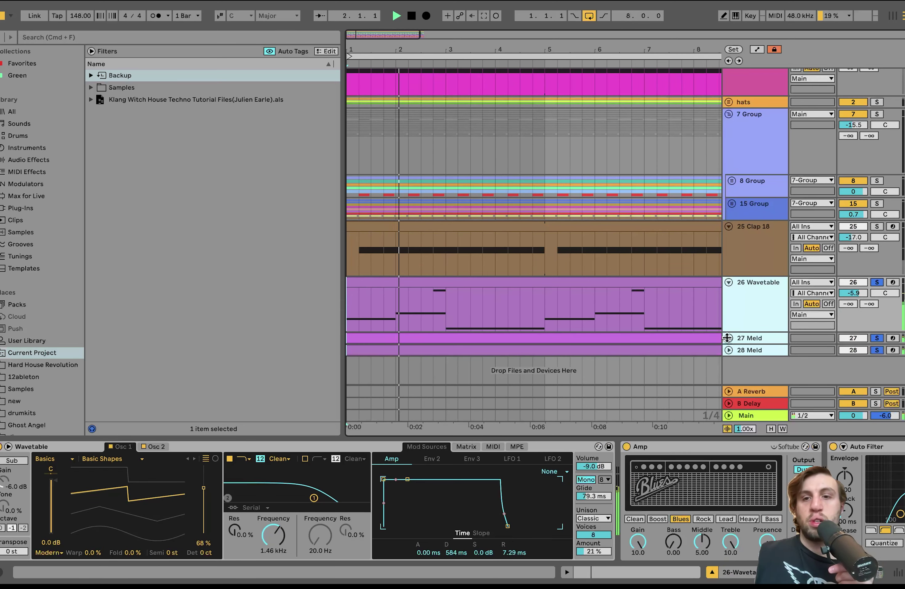
{"action": "left_click", "coordinate": [729, 338], "text": "alt"}
{"action": "left_click", "coordinate": [759, 267]}
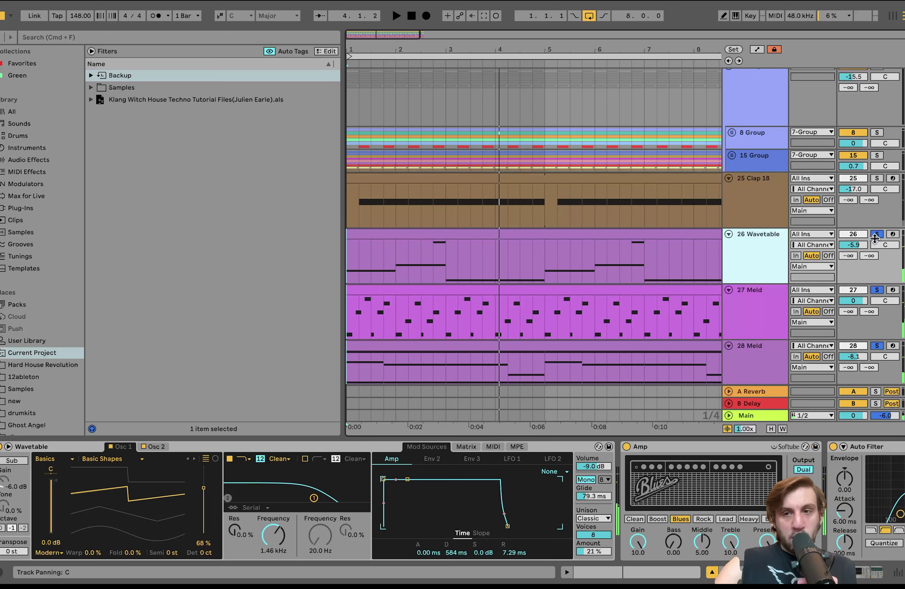
- Solo only 26 Wavetable, select its eight-bar clip and play it
{"action": "left_click", "coordinate": [877, 235]}
{"action": "left_click", "coordinate": [540, 234]}
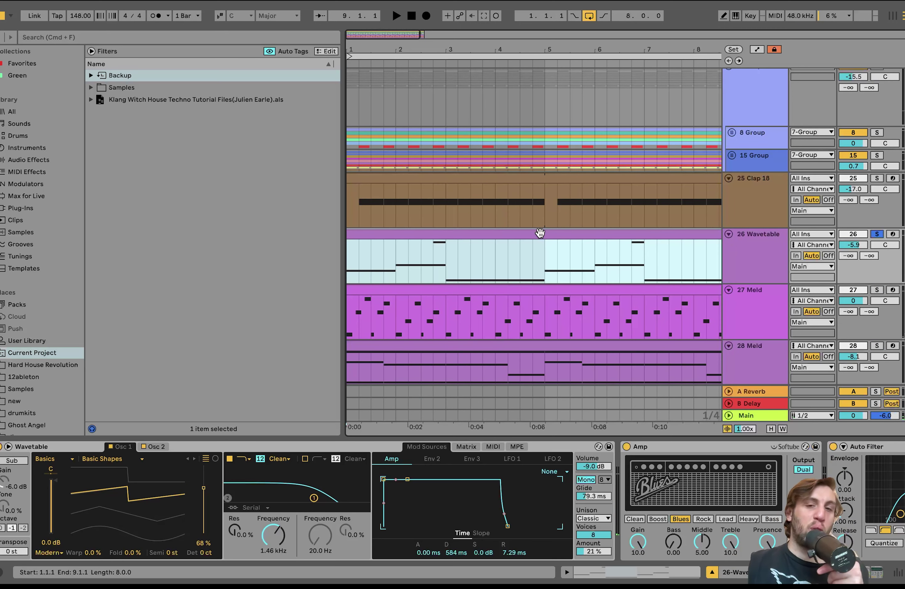
{"action": "key", "text": "space"}
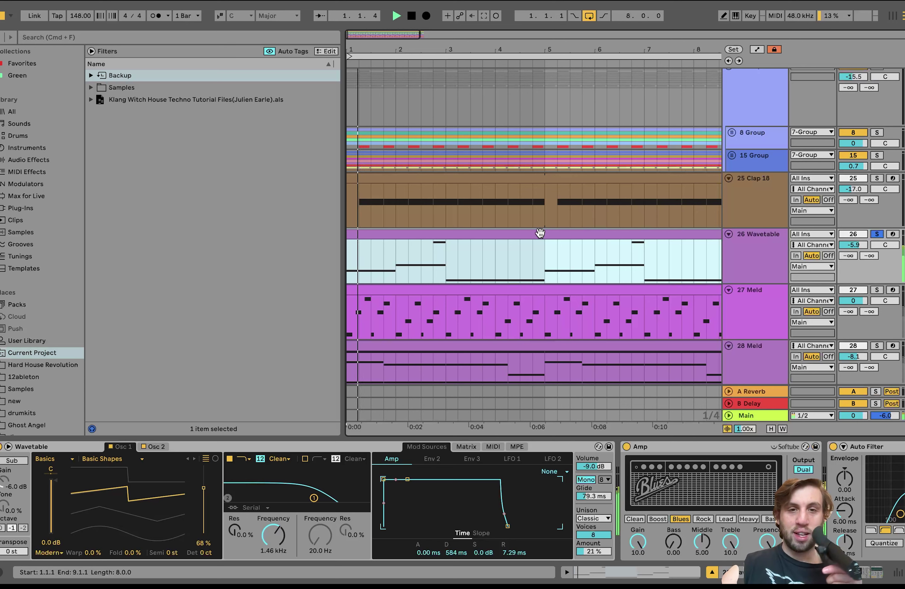
- Open the 26 Wavetable clip's notes, select the D#0 note spanning bars 3 and 4, and play the clip
{"action": "double_click", "coordinate": [540, 233]}
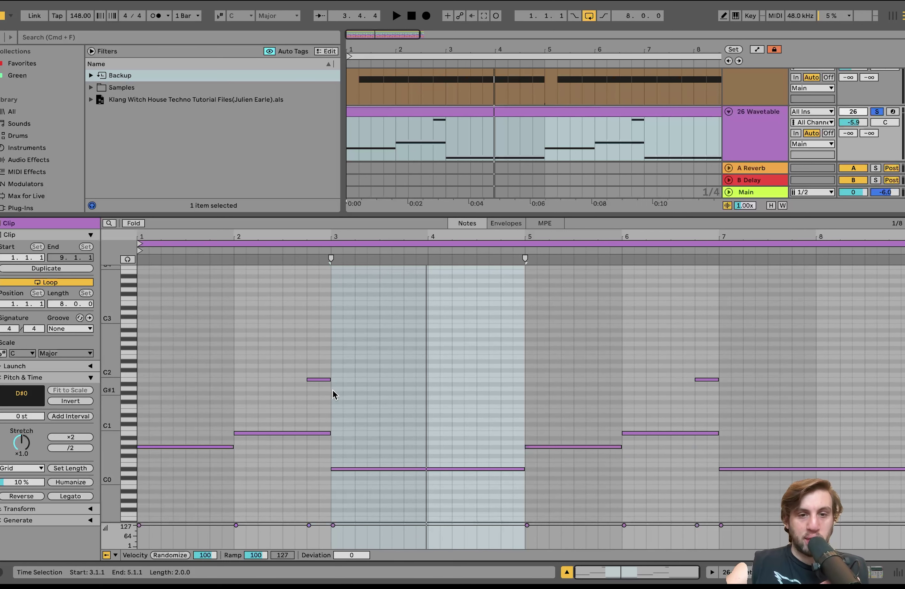
{"action": "left_click", "coordinate": [351, 443]}
{"action": "left_click", "coordinate": [352, 469]}
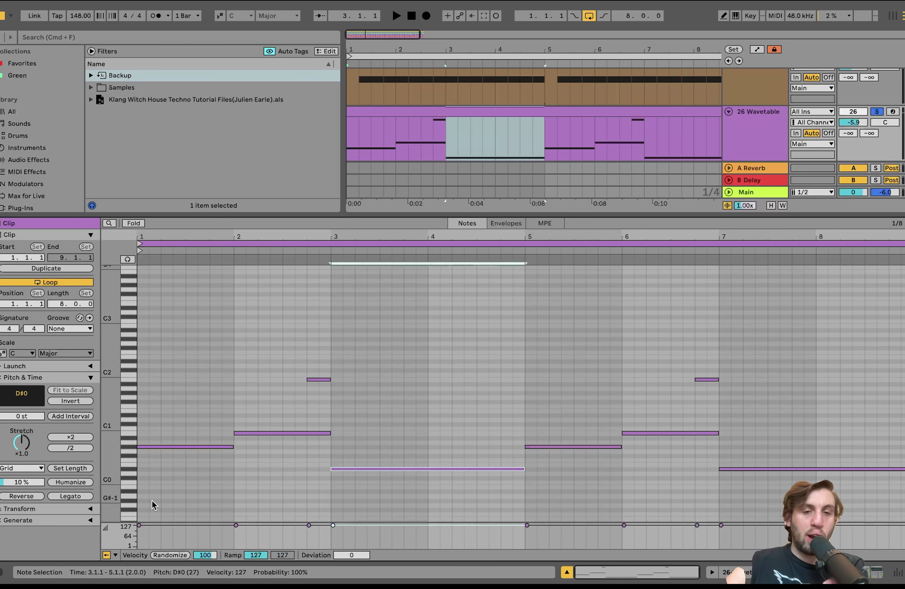
{"action": "key", "text": "space"}
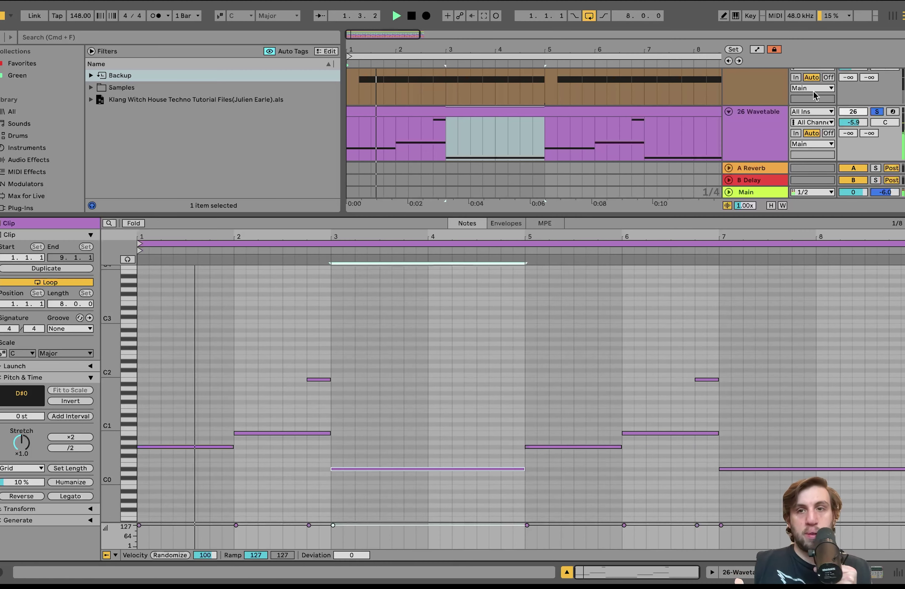
{"action": "left_click", "coordinate": [750, 129]}
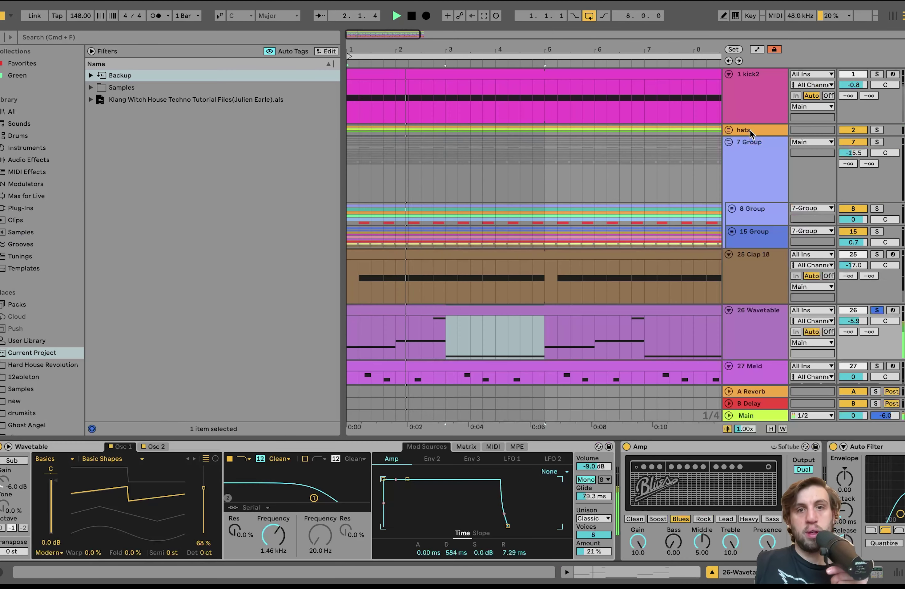
{"action": "left_click", "coordinate": [475, 327]}
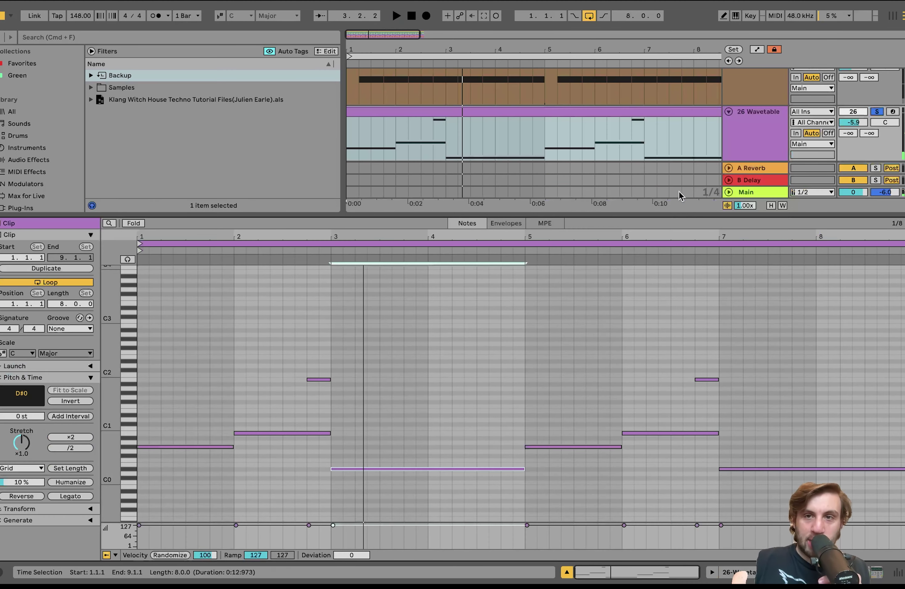
{"action": "left_click", "coordinate": [762, 147]}
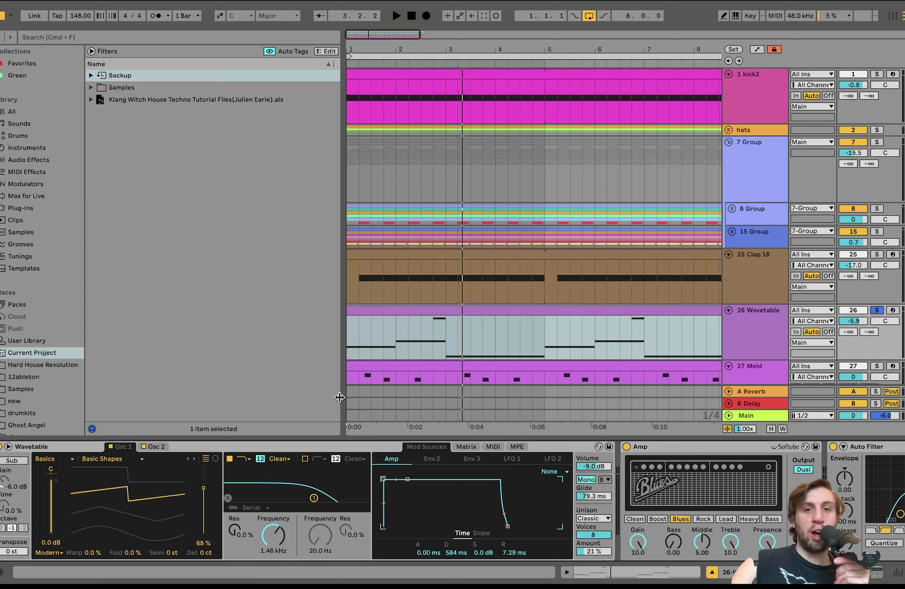
{"action": "left_click", "coordinate": [388, 310]}
- Unsolo 26 Wavetable, highlight its high note at 2.4.1 to 3.1.1, and play the whole clip in the full mix
{"action": "left_click", "coordinate": [878, 310]}
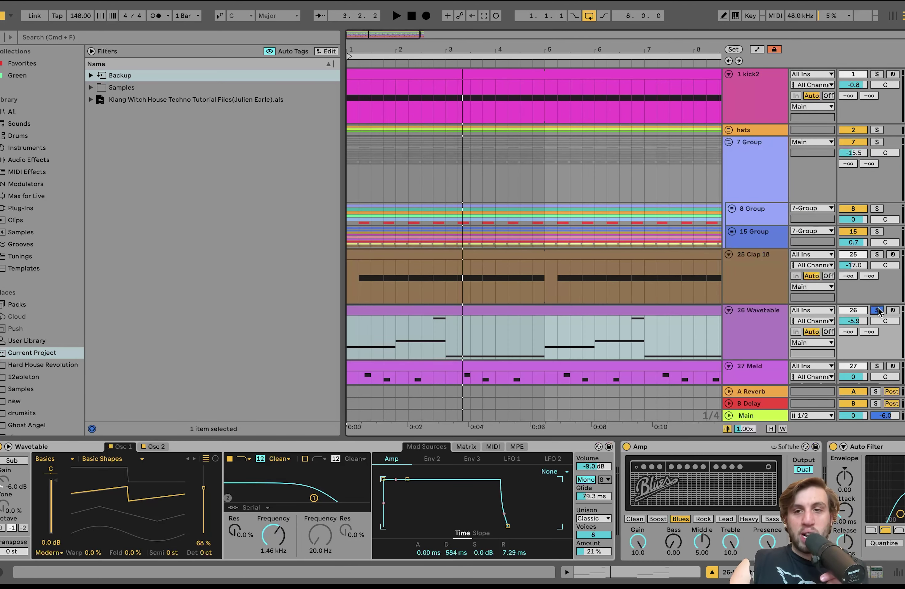
{"action": "left_click_drag", "start_coordinate": [436, 334], "coordinate": [438, 340]}
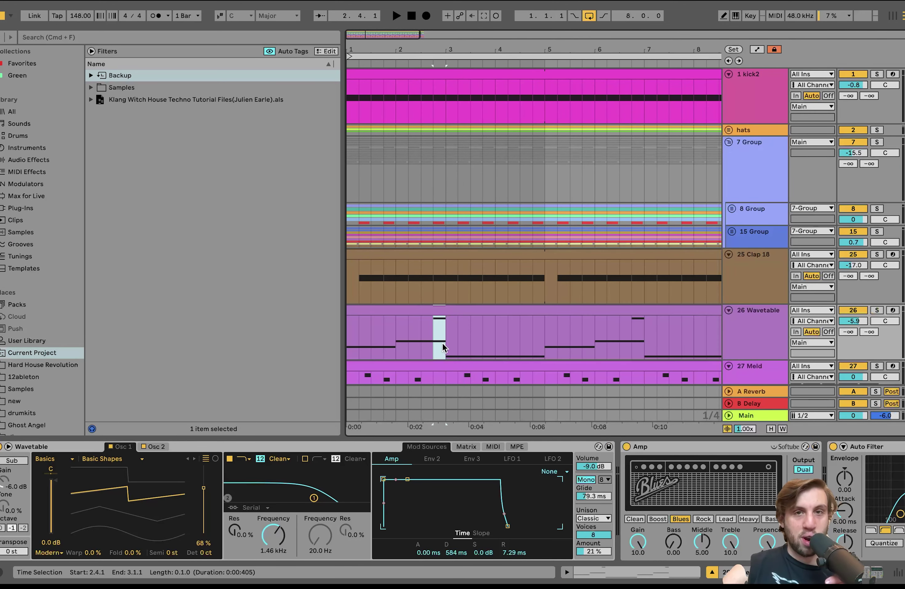
{"action": "left_click", "coordinate": [376, 310]}
{"action": "key", "text": "space"}
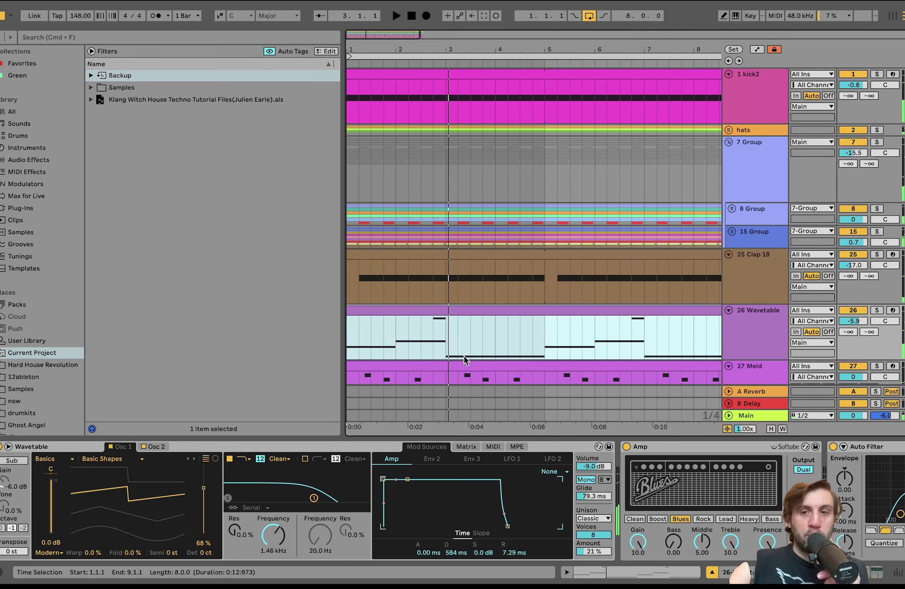
- Solo 26 Wavetable again and bypass its Amp, Auto Filter and Auto Pan together
{"action": "left_click", "coordinate": [876, 312]}
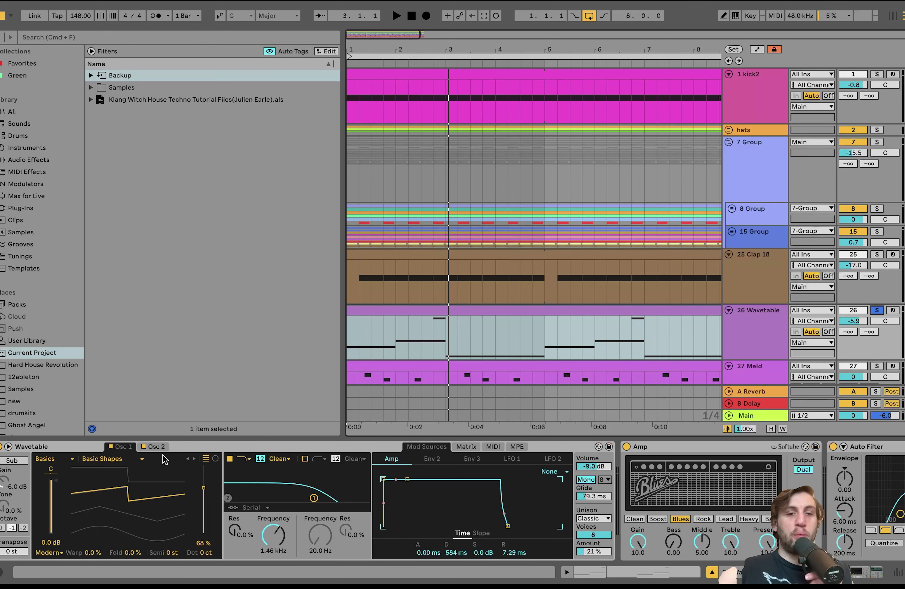
{"action": "scroll", "coordinate": [164, 459], "scroll_direction": "right", "scroll_amount": 10}
{"action": "scroll", "coordinate": [164, 459], "scroll_direction": "left", "scroll_amount": 10}
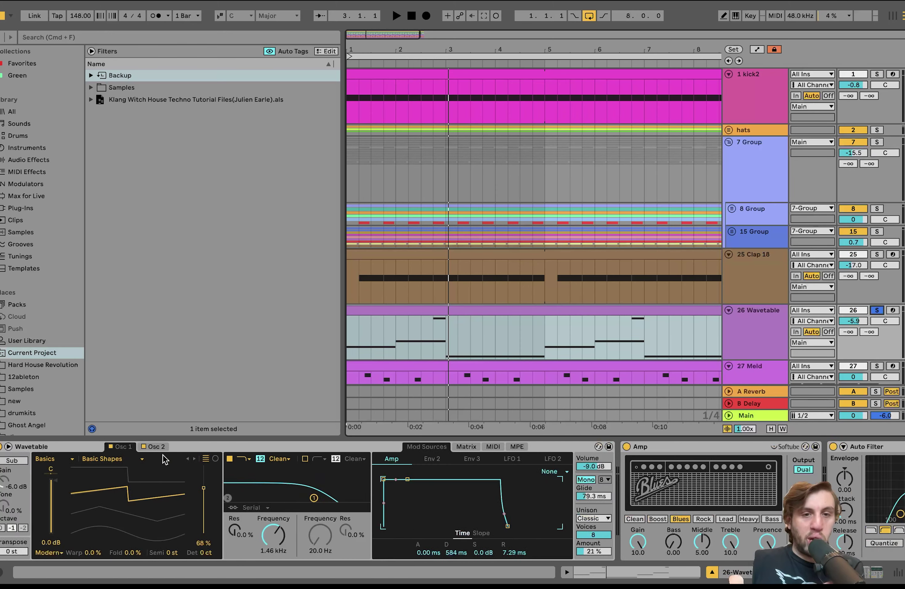
{"action": "scroll", "coordinate": [165, 459], "scroll_direction": "right", "scroll_amount": 10}
{"action": "left_click", "coordinate": [281, 449]}
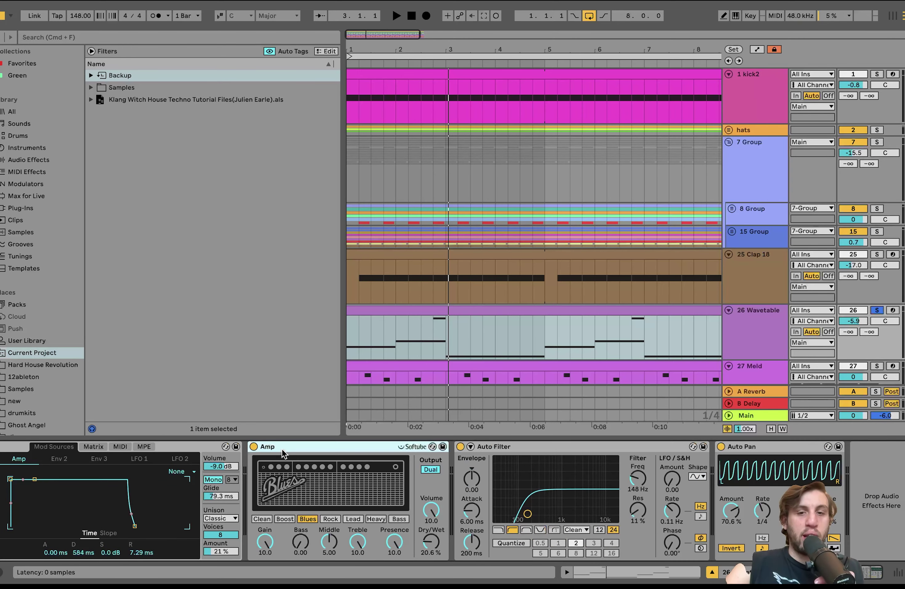
{"action": "left_click", "coordinate": [755, 450], "text": "shift"}
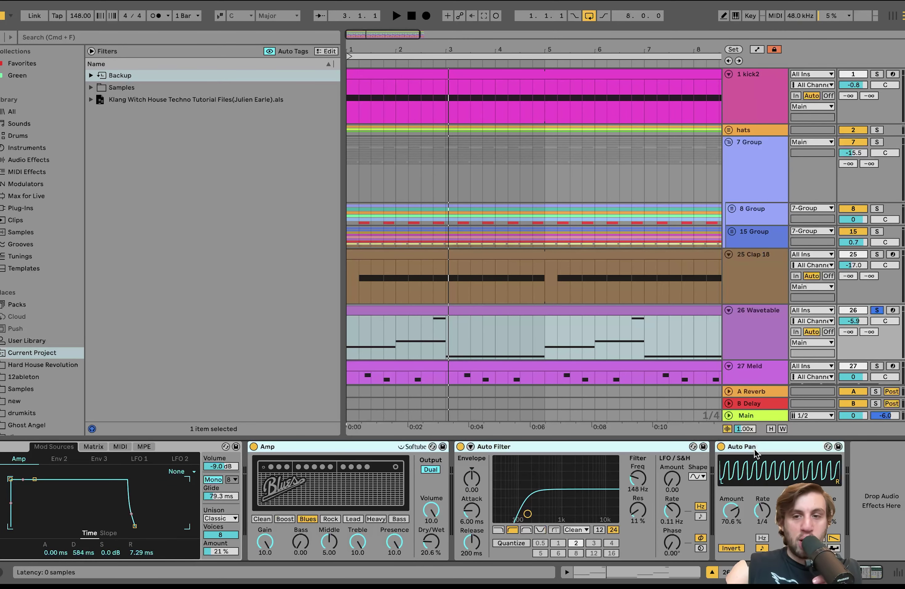
{"action": "left_click", "coordinate": [721, 447]}
- Play 26 Wavetable without effects and examine the Osc 1 and Osc 2 settings of its Wavetable synth
{"action": "scroll", "coordinate": [719, 449], "scroll_direction": "left", "scroll_amount": 10}
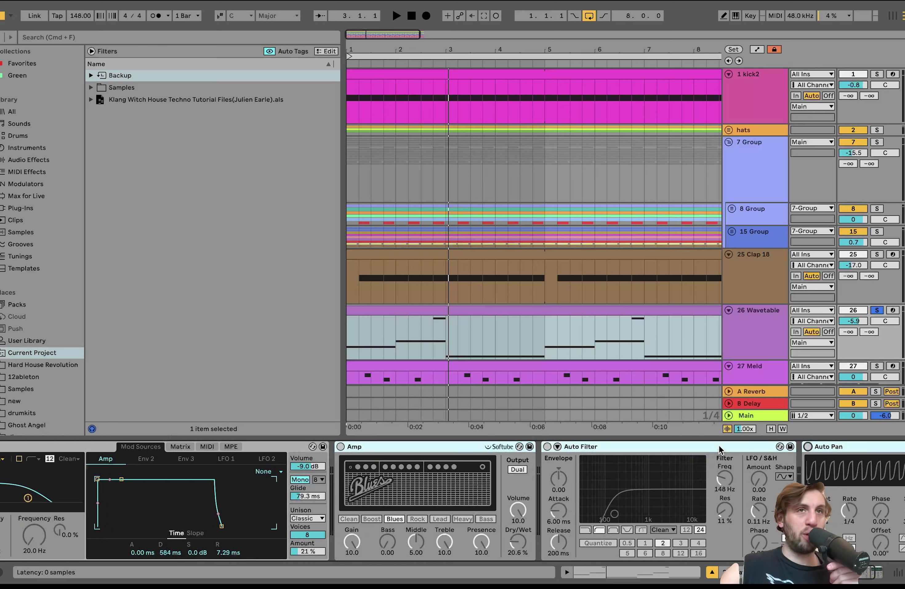
{"action": "left_click", "coordinate": [359, 449]}
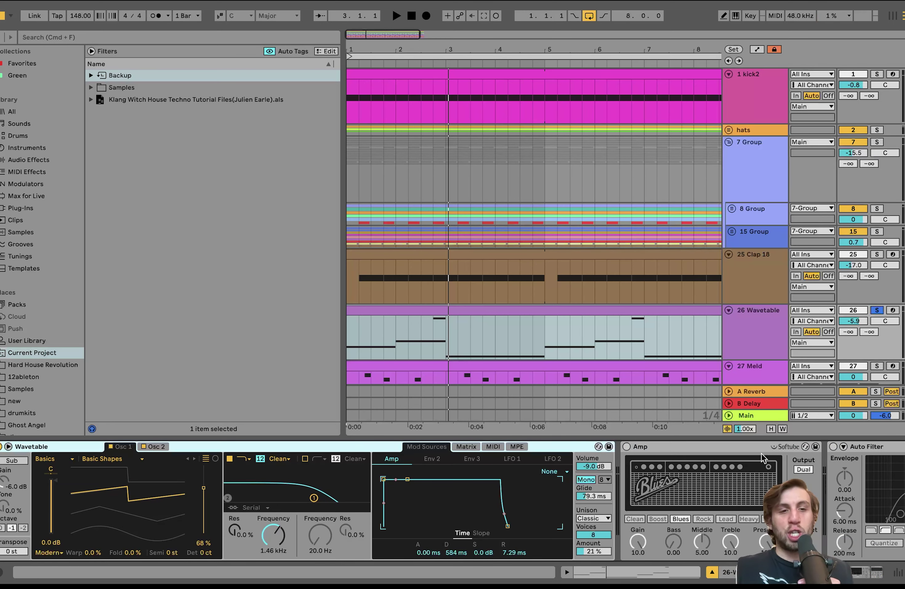
{"action": "key", "text": "space"}
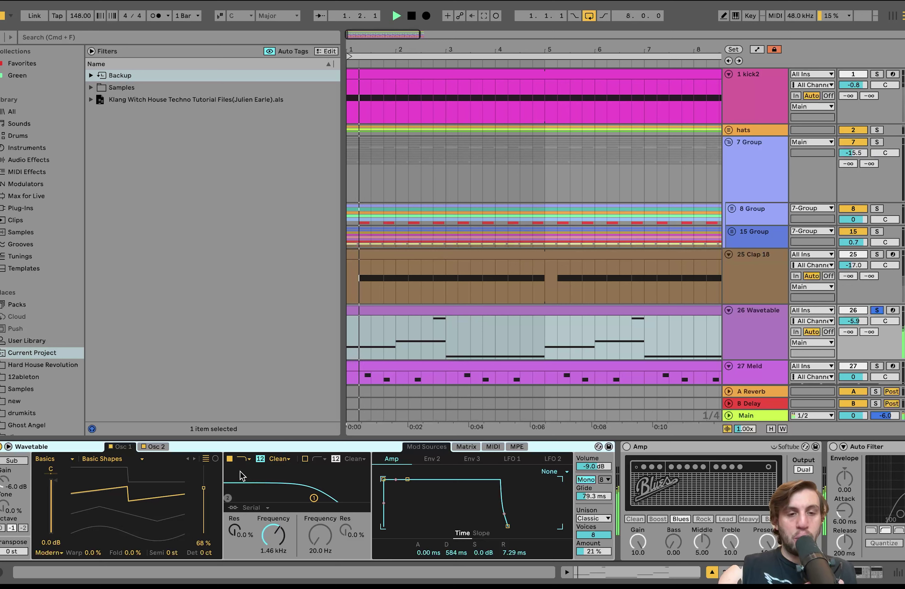
{"action": "left_click", "coordinate": [138, 446]}
{"action": "left_click", "coordinate": [132, 445]}
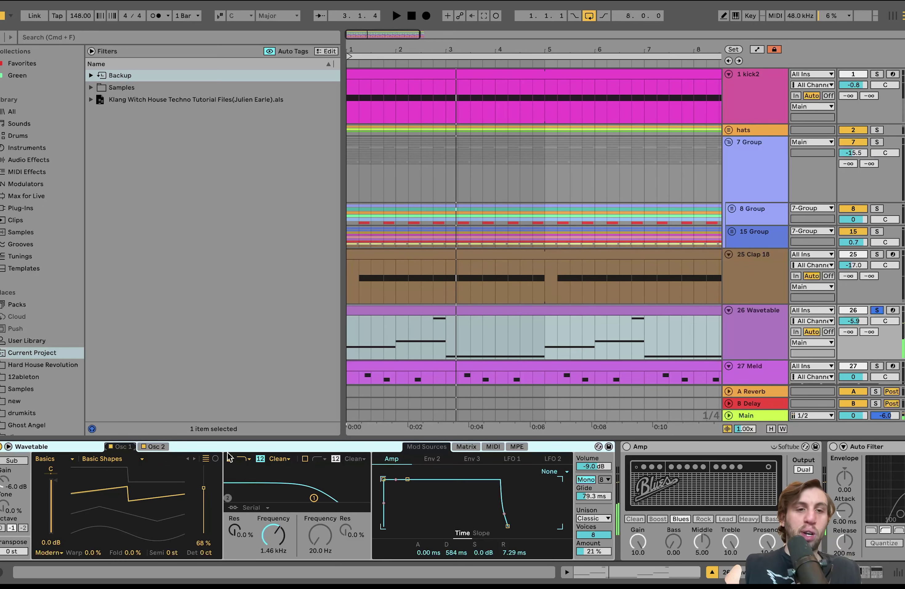
{"action": "left_click", "coordinate": [155, 446]}
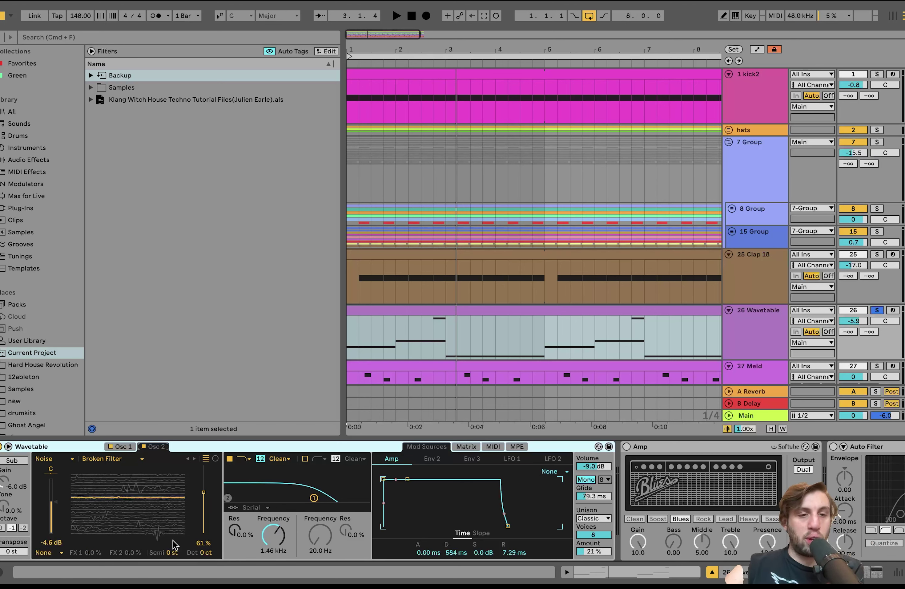
- Return to the Osc 1 settings in 26 Wavetable, switch its Amp back on, play it and review the device chain
{"action": "left_click", "coordinate": [121, 447]}
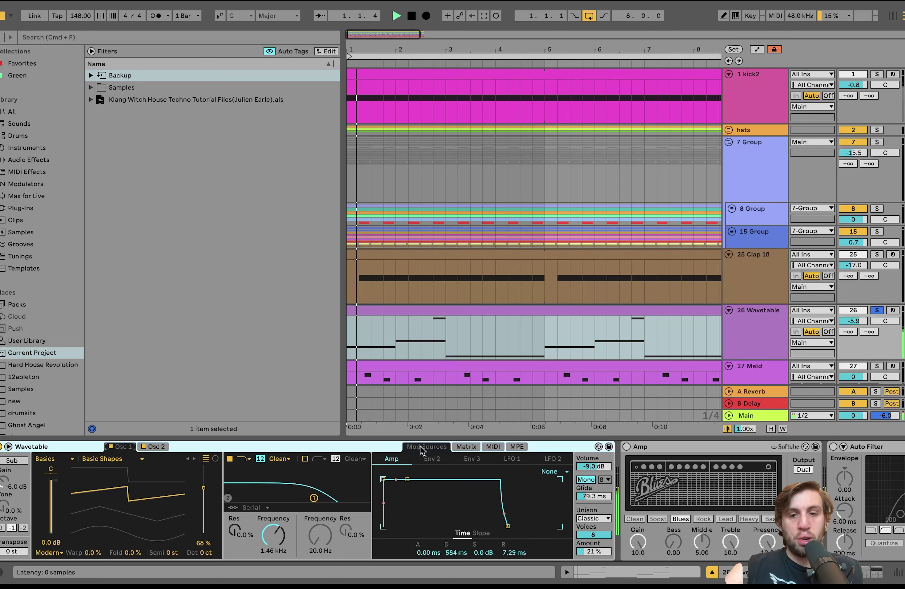
{"action": "scroll", "coordinate": [501, 505], "scroll_direction": "right", "scroll_amount": 5}
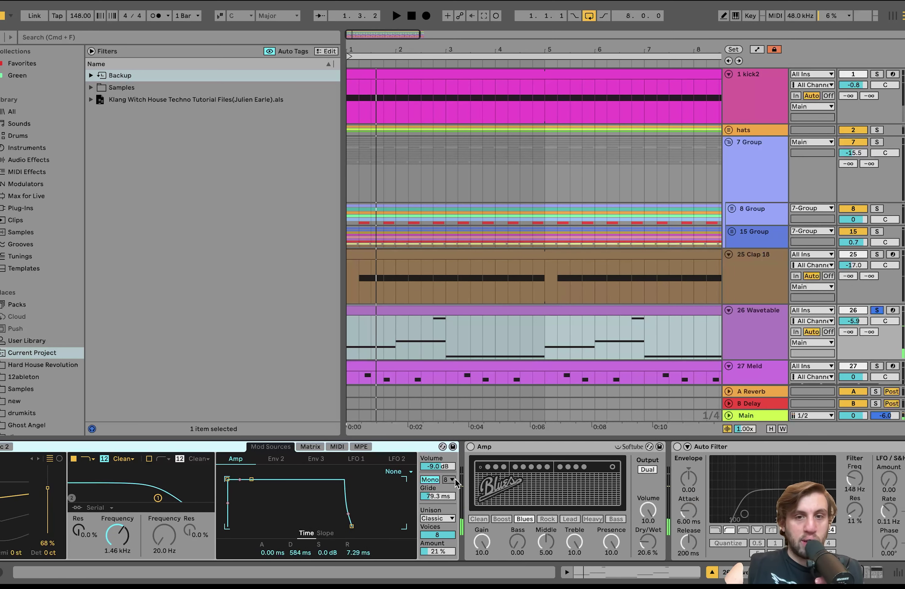
{"action": "left_click", "coordinate": [498, 450]}
{"action": "left_click", "coordinate": [470, 447]}
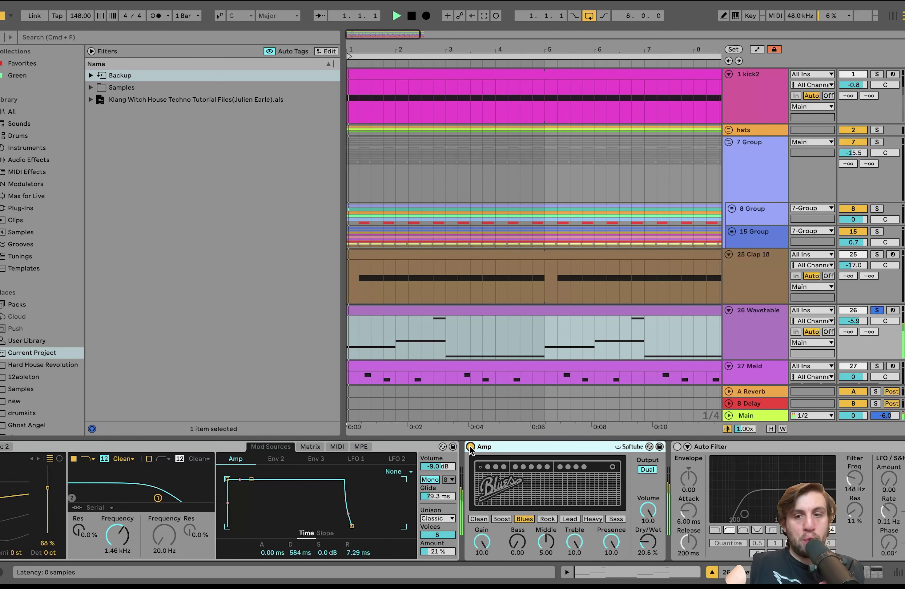
{"action": "scroll", "coordinate": [473, 449], "scroll_direction": "right", "scroll_amount": 7}
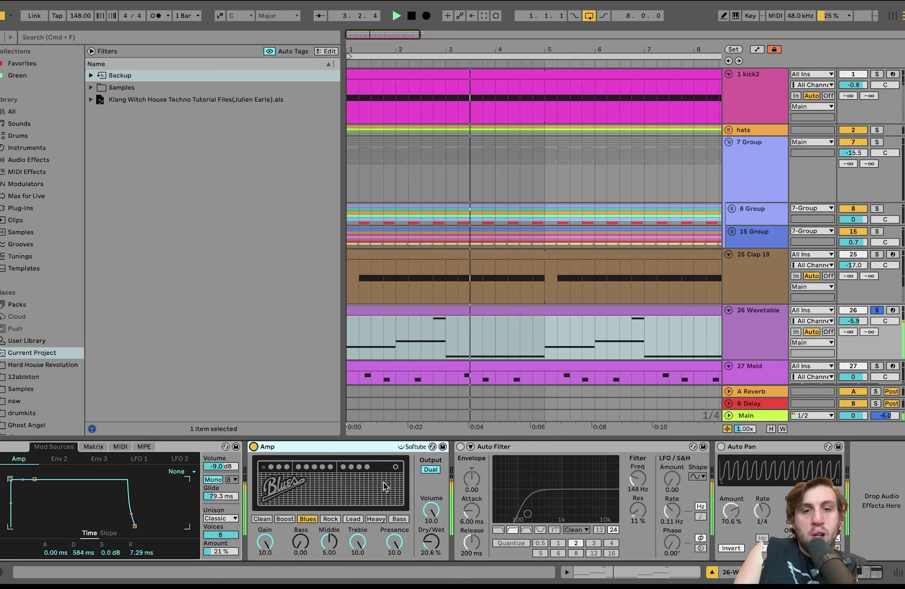
{"action": "scroll", "coordinate": [268, 489], "scroll_direction": "left", "scroll_amount": 10}
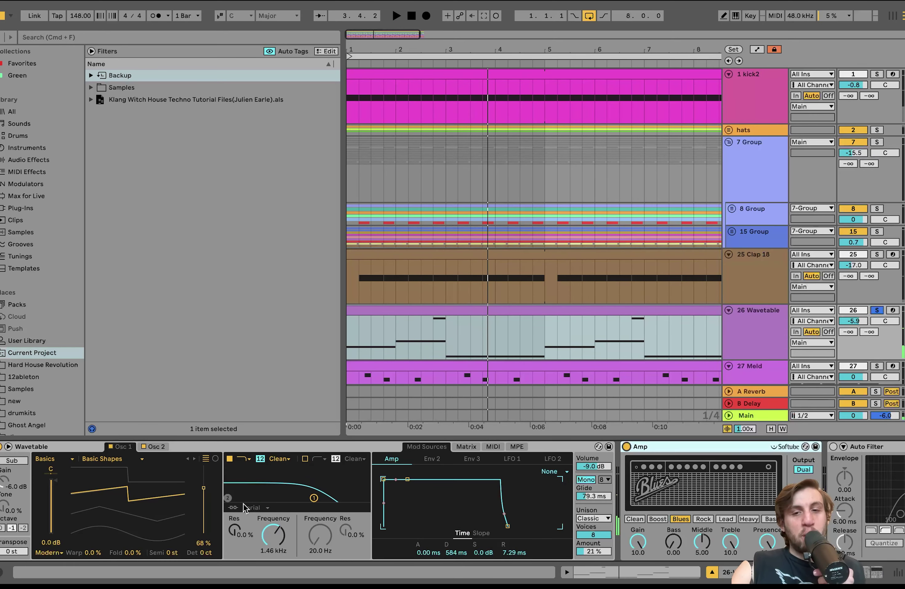
{"action": "scroll", "coordinate": [427, 488], "scroll_direction": "right", "scroll_amount": 10}
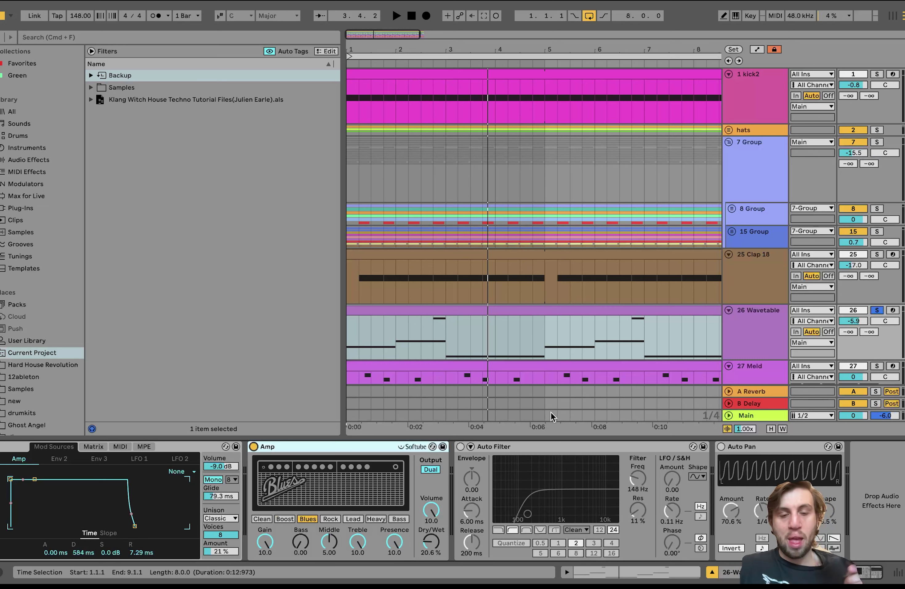
- Switch 26 Wavetable's Auto Filter back on
{"action": "left_click", "coordinate": [510, 446]}
{"action": "left_click", "coordinate": [461, 446]}
{"action": "scroll", "coordinate": [566, 245], "scroll_direction": "right", "scroll_amount": 1}
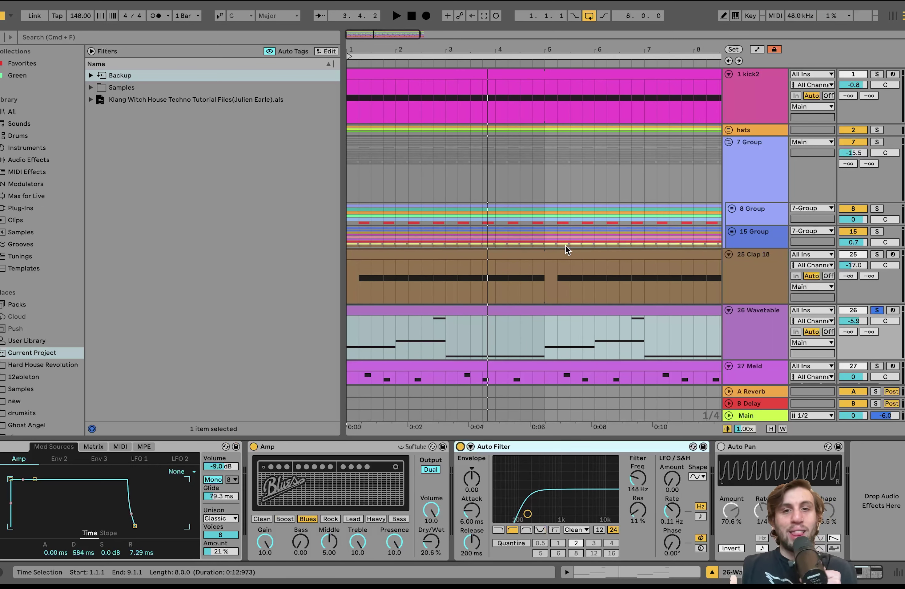
- Solo 1 kick2 together with 26 Wavetable and play both tracks with the 26 Wavetable devices shown
{"action": "left_click", "coordinate": [877, 74]}
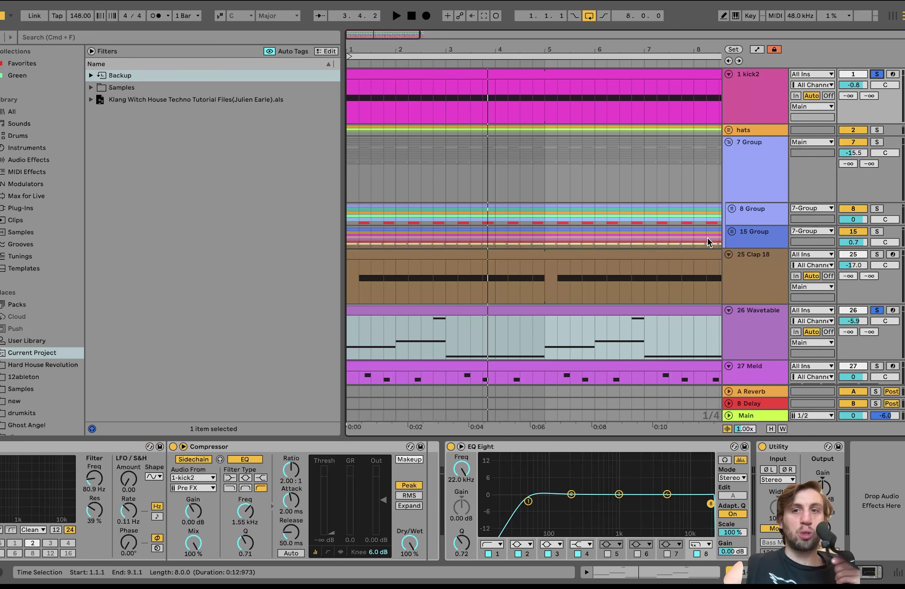
{"action": "left_click", "coordinate": [760, 338]}
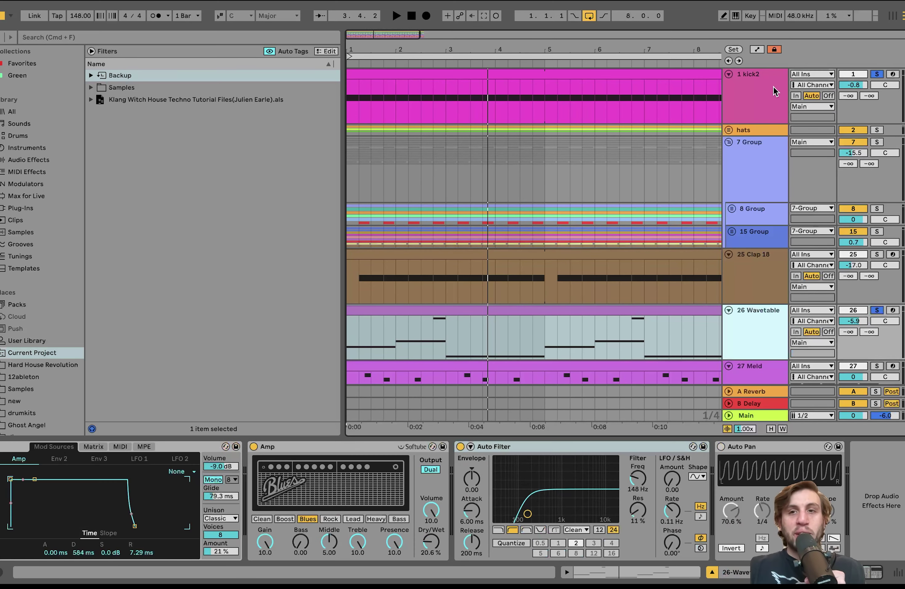
{"action": "left_click", "coordinate": [765, 98]}
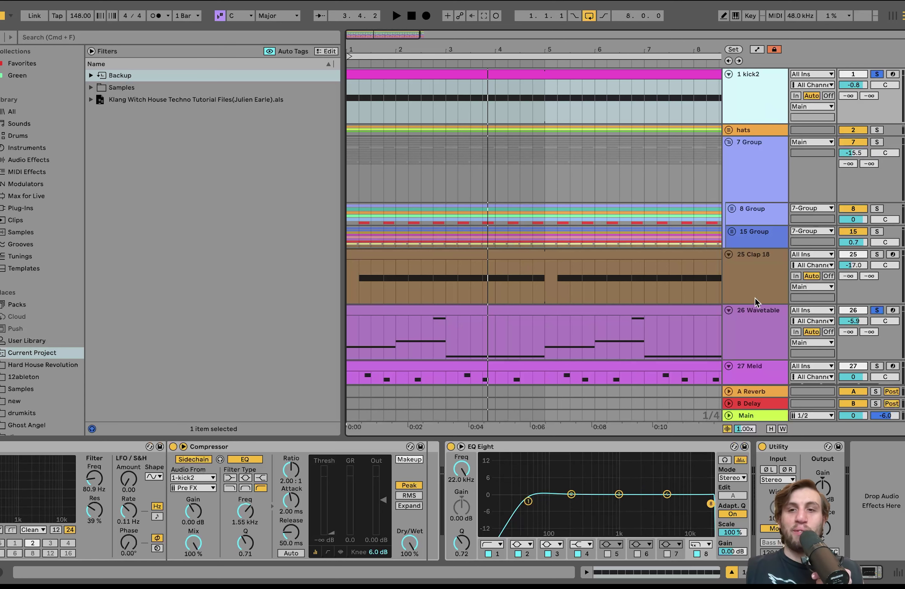
{"action": "left_click", "coordinate": [760, 329]}
{"action": "key", "text": "space"}
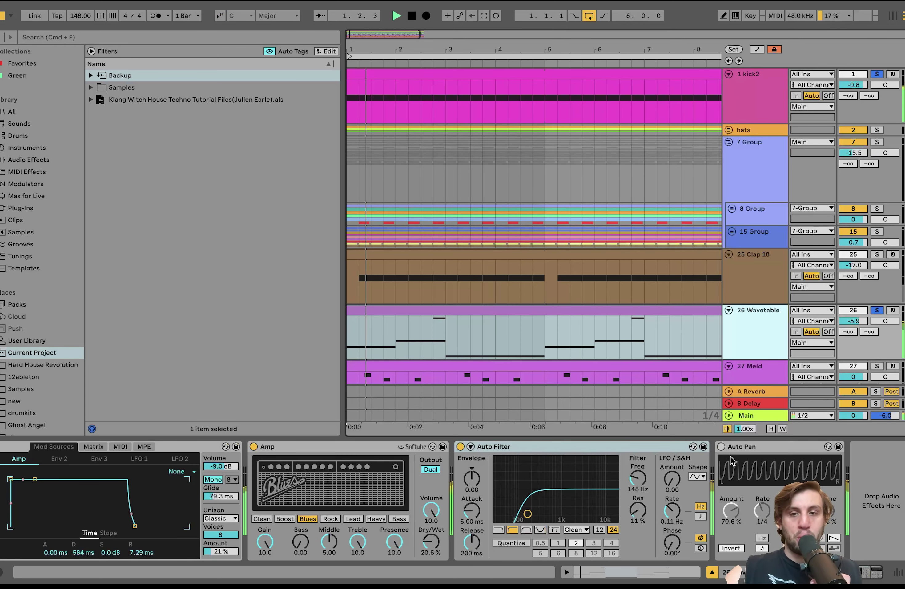
- Bypass 26 Wavetable's Auto Filter during playback with the kick, then check the kick's devices and return to 26 Wavetable
{"action": "left_click", "coordinate": [733, 447]}
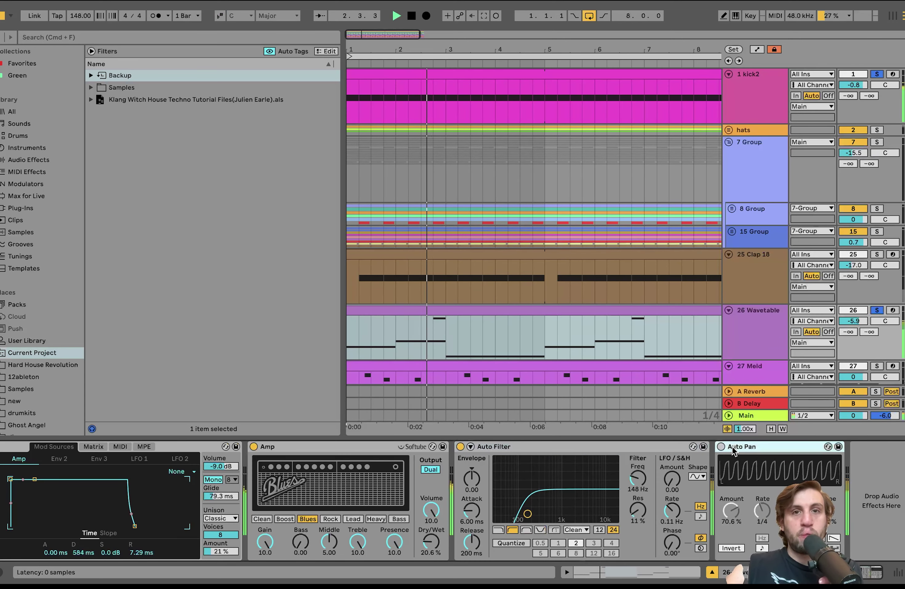
{"action": "left_click", "coordinate": [460, 447]}
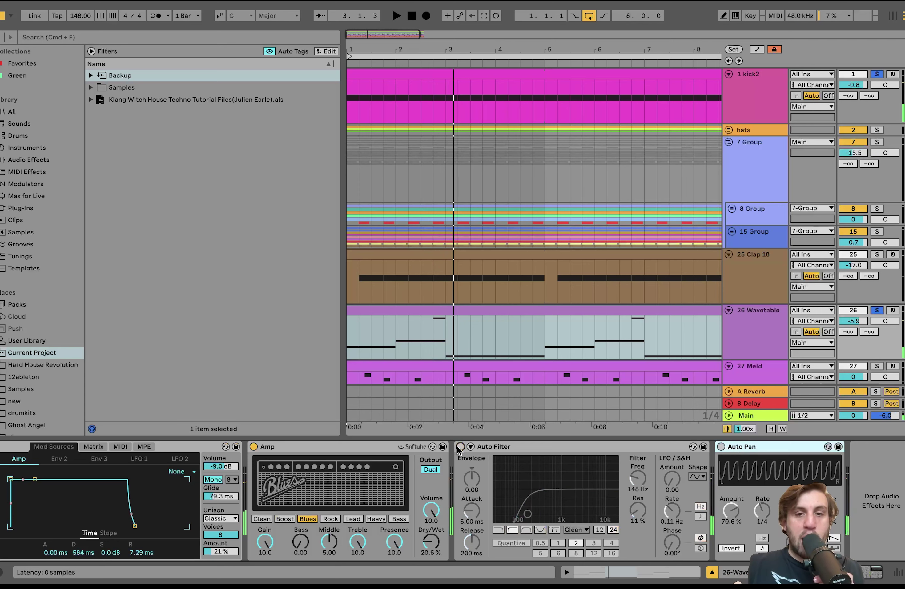
{"action": "left_click", "coordinate": [749, 106]}
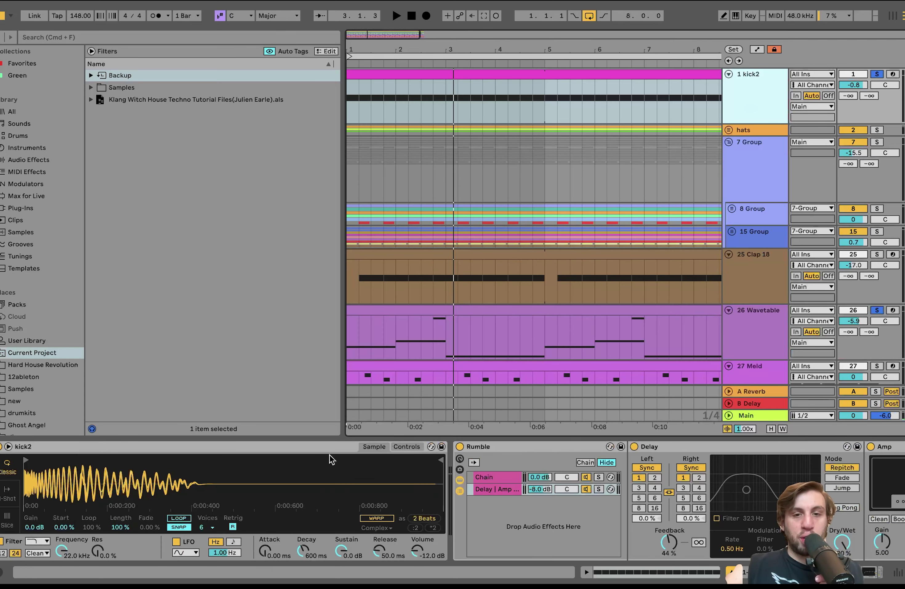
{"action": "left_click", "coordinate": [731, 342]}
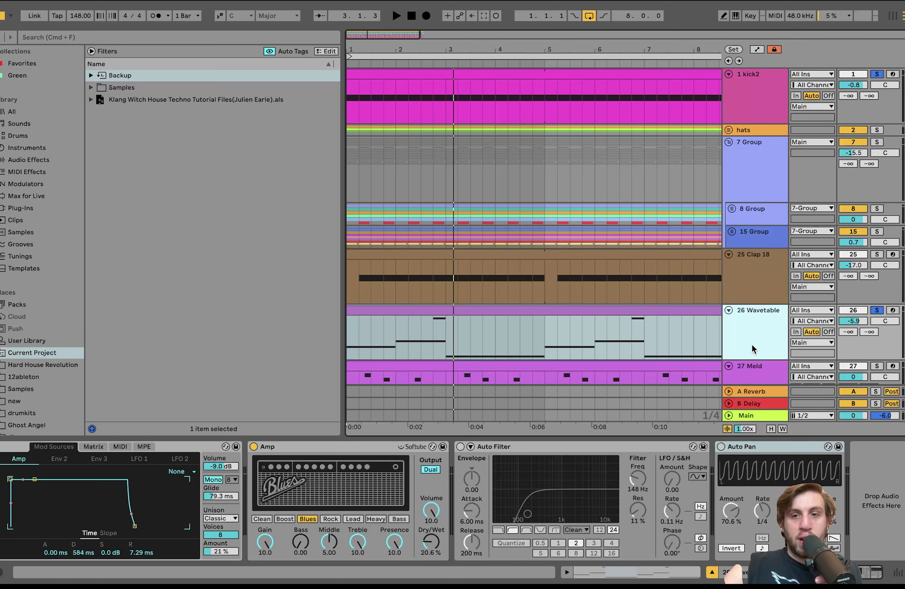
- Switch on 26 Wavetable's Auto Pan, play it with the kick and turn its Auto Filter back on
{"action": "left_click", "coordinate": [721, 446]}
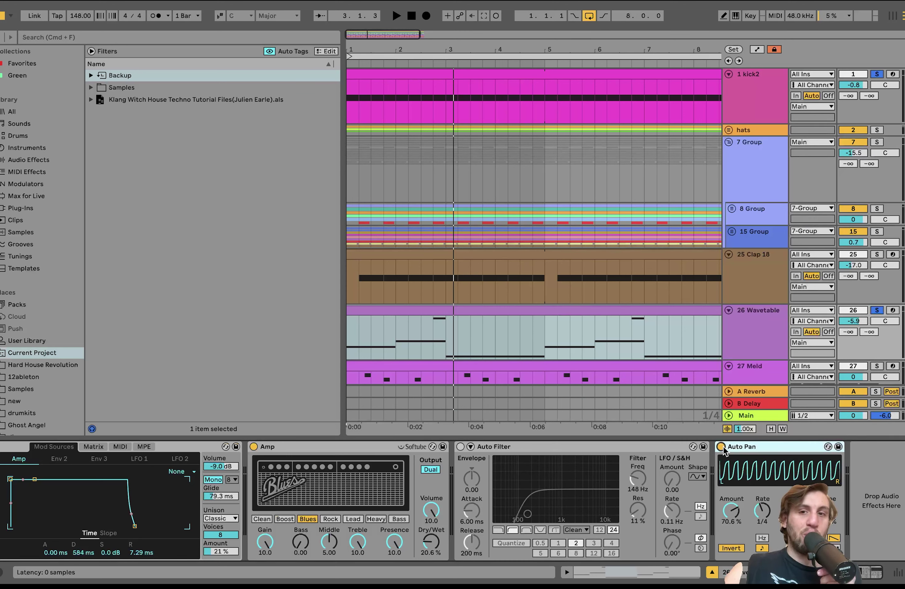
{"action": "key", "text": "space"}
{"action": "left_click", "coordinate": [641, 449]}
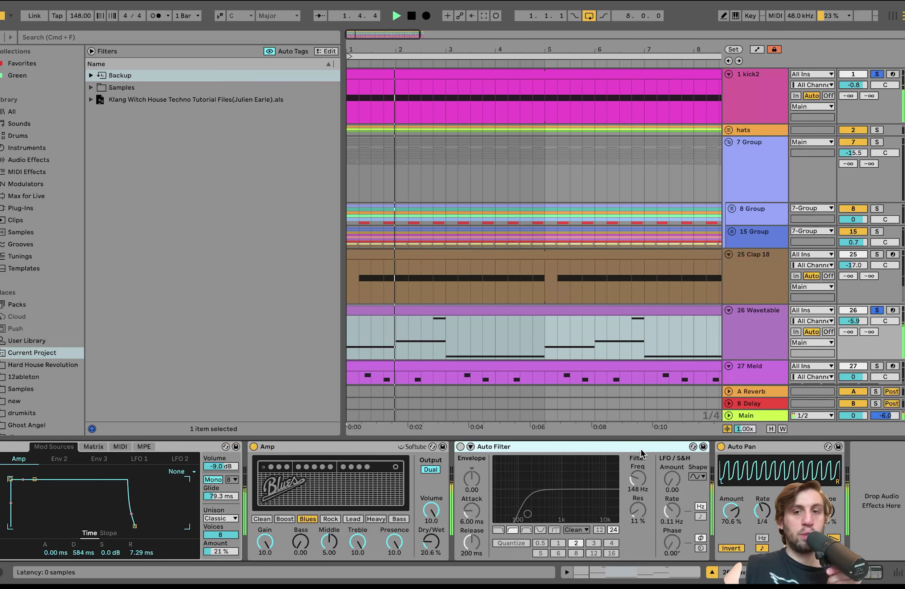
{"action": "left_click", "coordinate": [461, 447]}
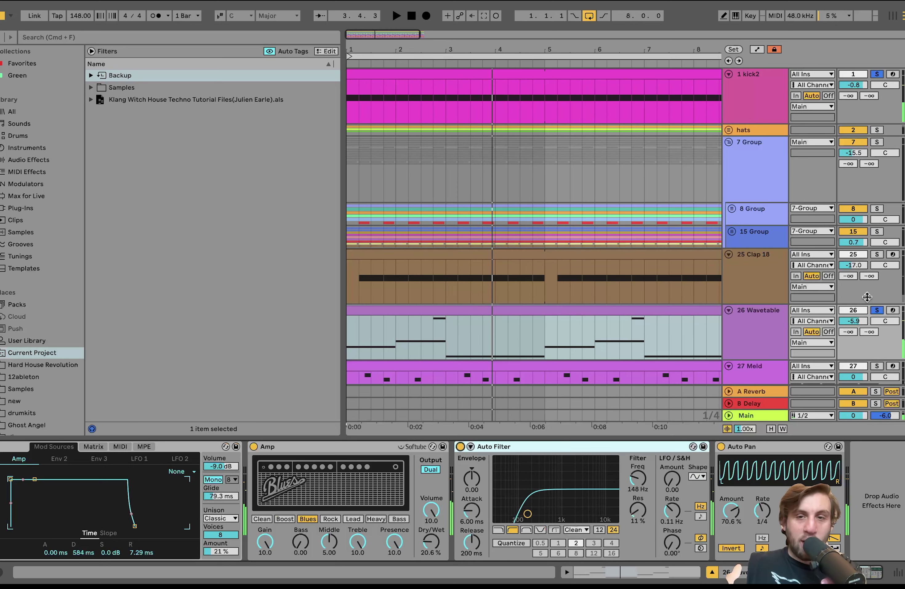
- Turn on the Rumble rack on 1 kick2, play it with 26 Wavetable, and return to 26 Wavetable's devices
{"action": "left_click", "coordinate": [753, 99]}
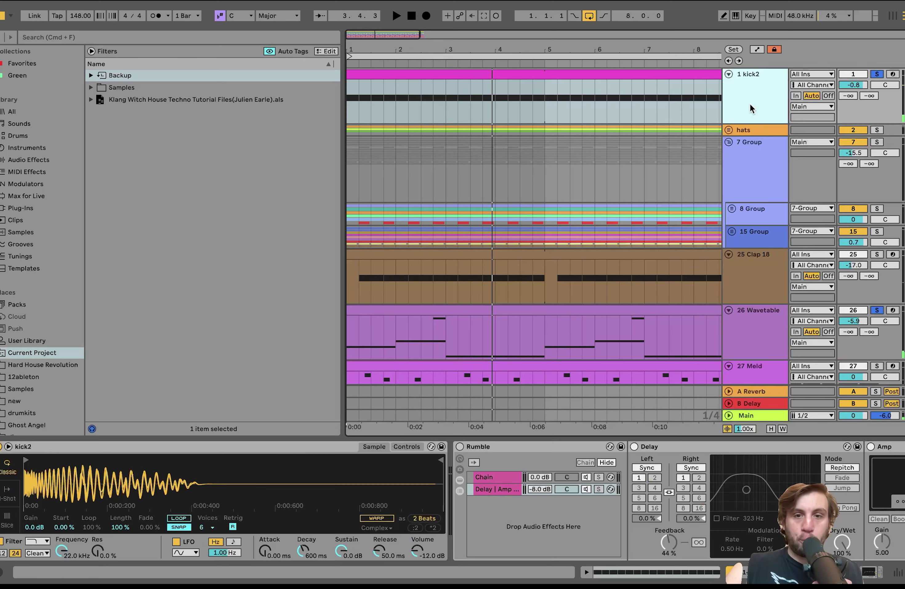
{"action": "left_click", "coordinate": [460, 446]}
{"action": "key", "text": "space"}
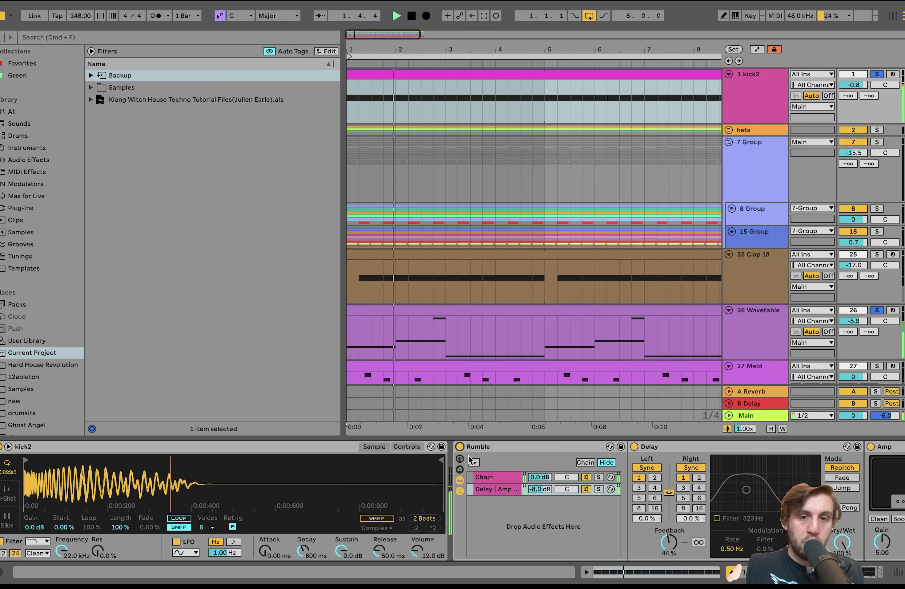
{"action": "key", "text": "space"}
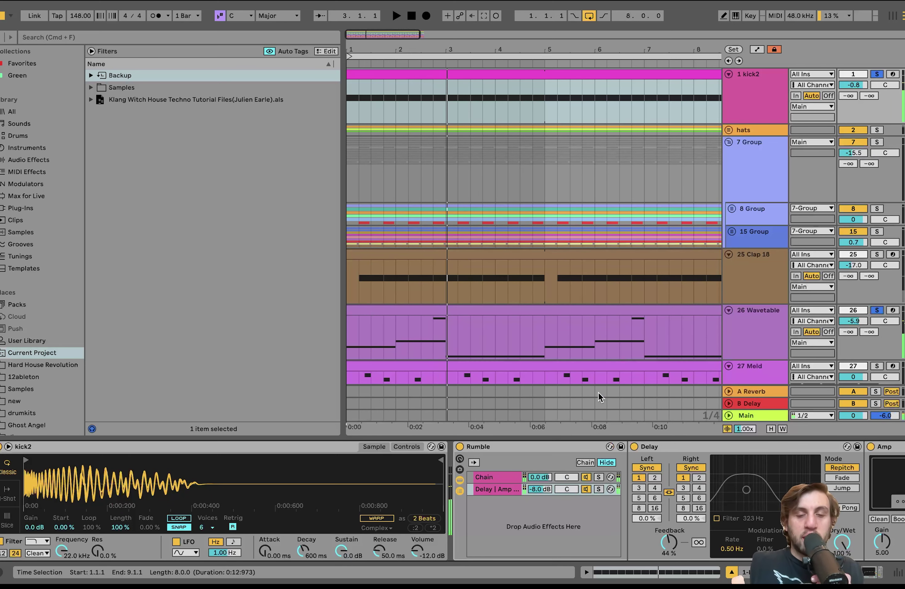
{"action": "left_click", "coordinate": [780, 303]}
{"action": "left_click", "coordinate": [767, 331]}
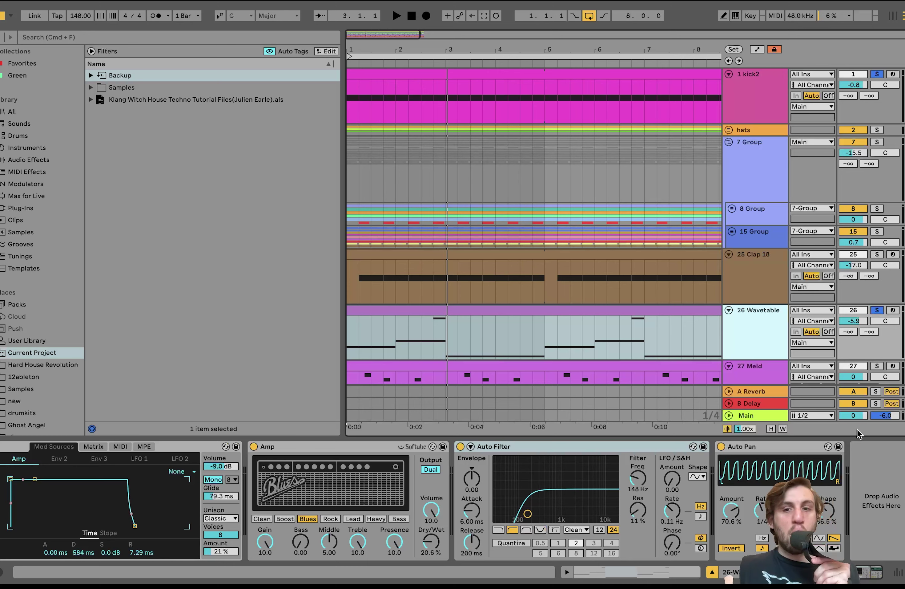
- Solo 27 Meld instead of the kick and 26 Wavetable, play it and open its clip to examine the notes
{"action": "scroll", "coordinate": [672, 310], "scroll_direction": "down", "scroll_amount": 5}
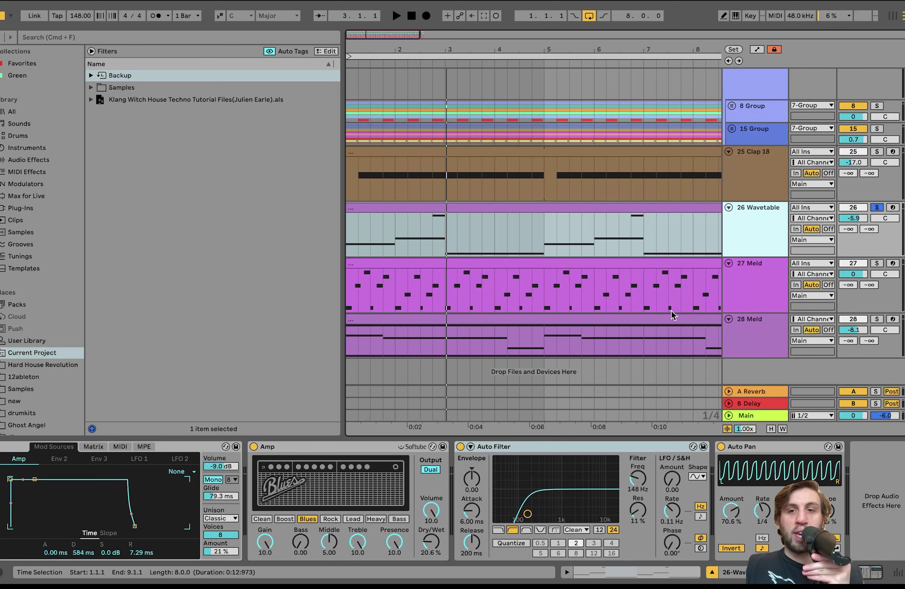
{"action": "left_click", "coordinate": [742, 278]}
{"action": "left_click", "coordinate": [877, 263]}
{"action": "left_click", "coordinate": [520, 285]}
{"action": "key", "text": "space"}
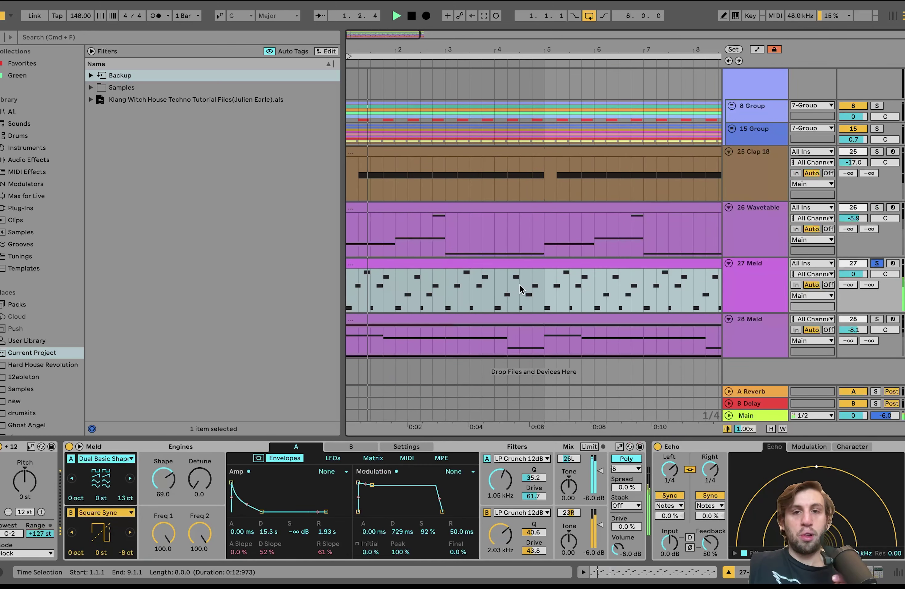
{"action": "double_click", "coordinate": [520, 263]}
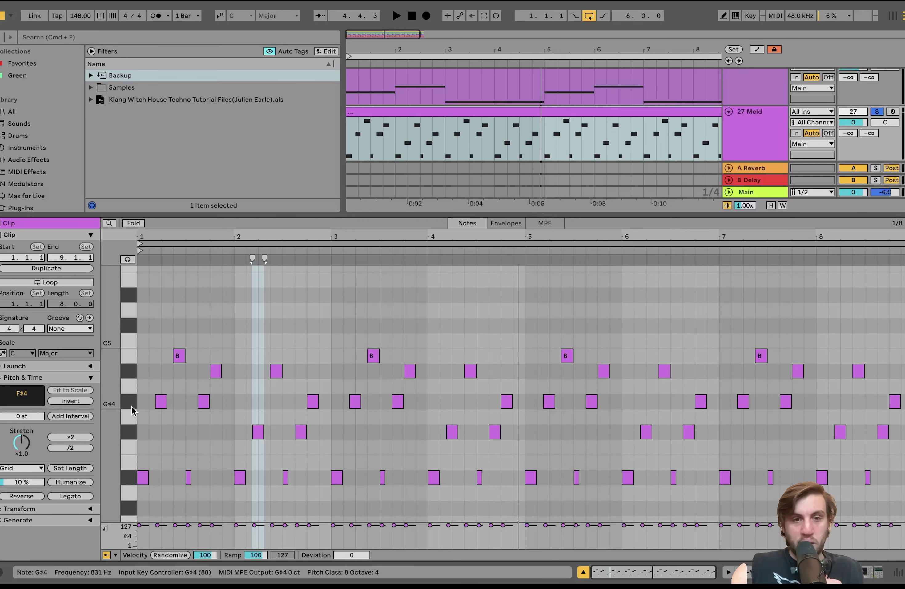
{"action": "key", "text": "space"}
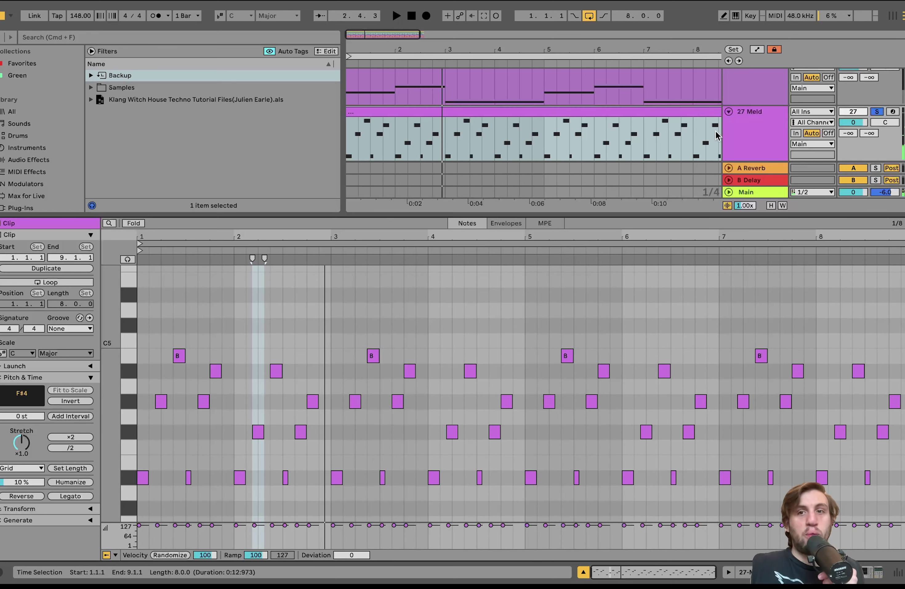
- Review 27 Meld's effects, bypass everything from Echo through Auto Pan together, and play the dry Meld synth
{"action": "left_click", "coordinate": [725, 135]}
{"action": "scroll", "coordinate": [397, 469], "scroll_direction": "right", "scroll_amount": 15}
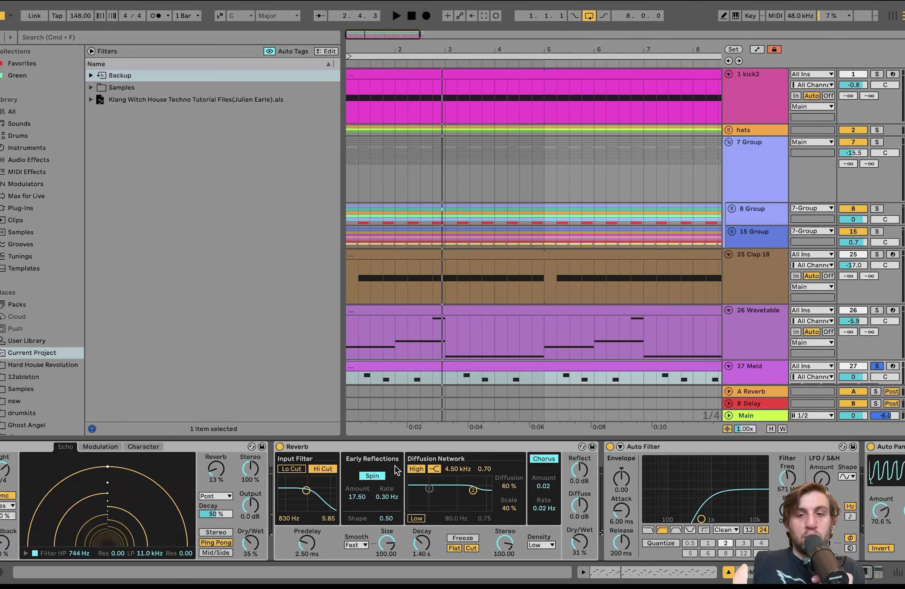
{"action": "scroll", "coordinate": [738, 456], "scroll_direction": "left", "scroll_amount": 12}
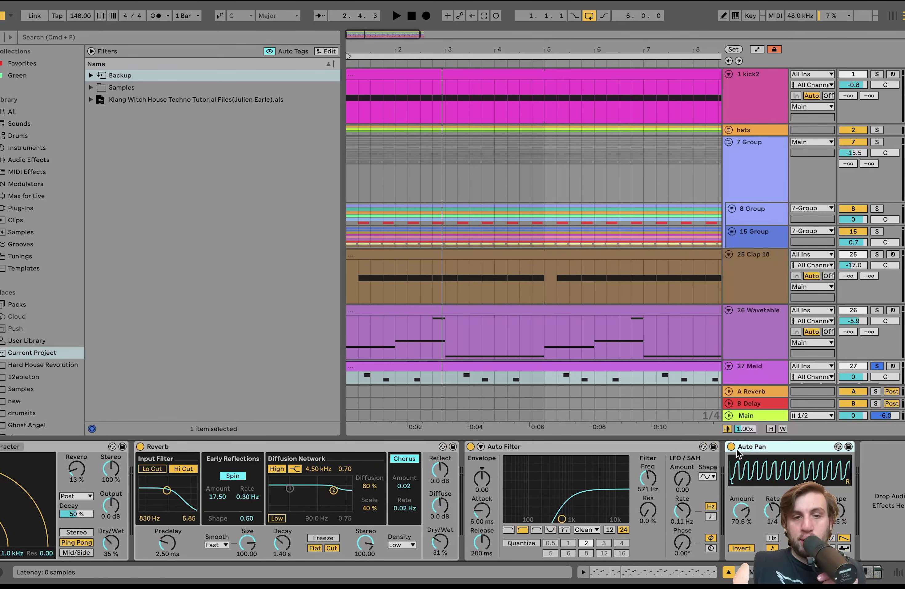
{"action": "left_click", "coordinate": [527, 446]}
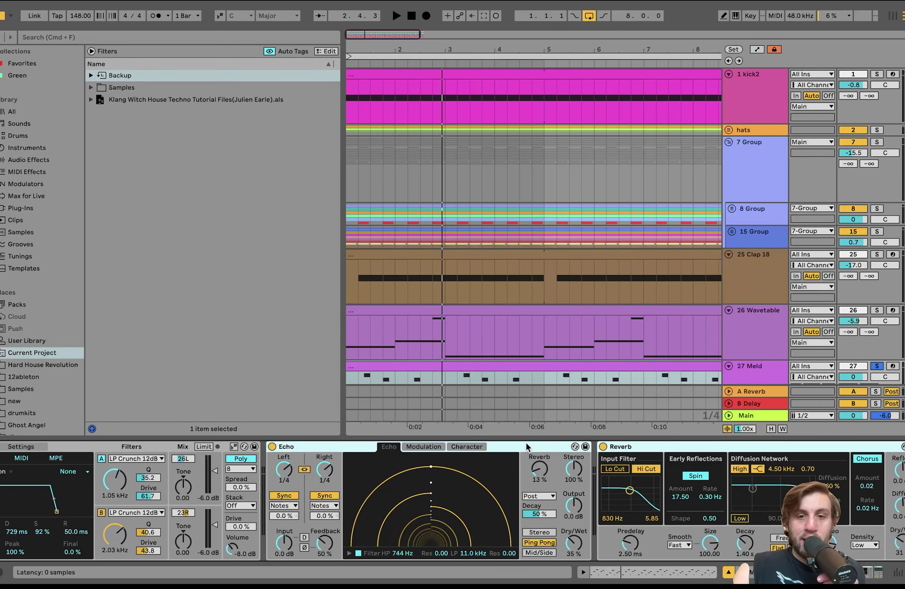
{"action": "key", "text": "space"}
{"action": "left_click", "coordinate": [273, 446]}
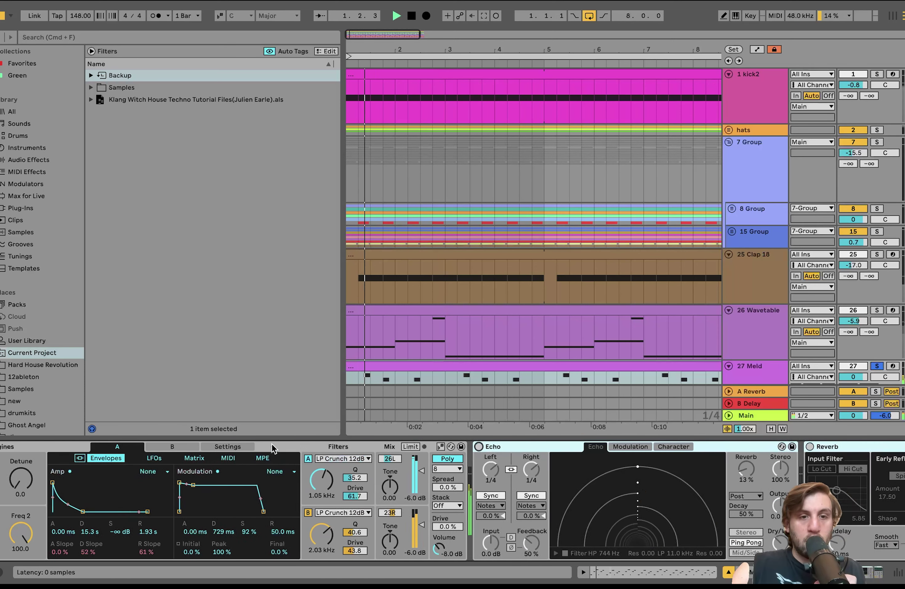
{"action": "scroll", "coordinate": [209, 452], "scroll_direction": "left", "scroll_amount": 10}
- Examine the Meld synth's engine B and general settings, then return to engine A's envelopes
{"action": "left_click", "coordinate": [206, 447]}
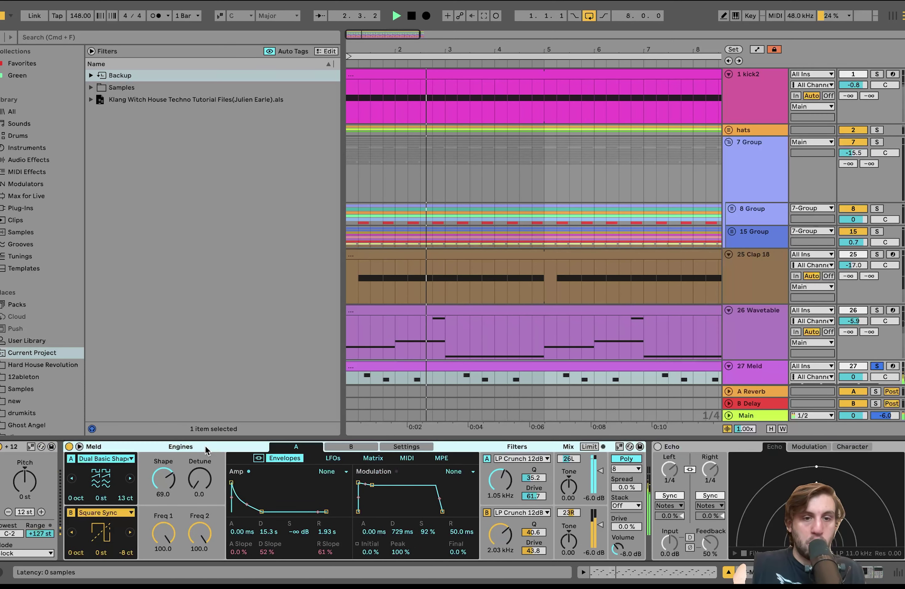
{"action": "left_click", "coordinate": [351, 448]}
{"action": "left_click", "coordinate": [406, 446]}
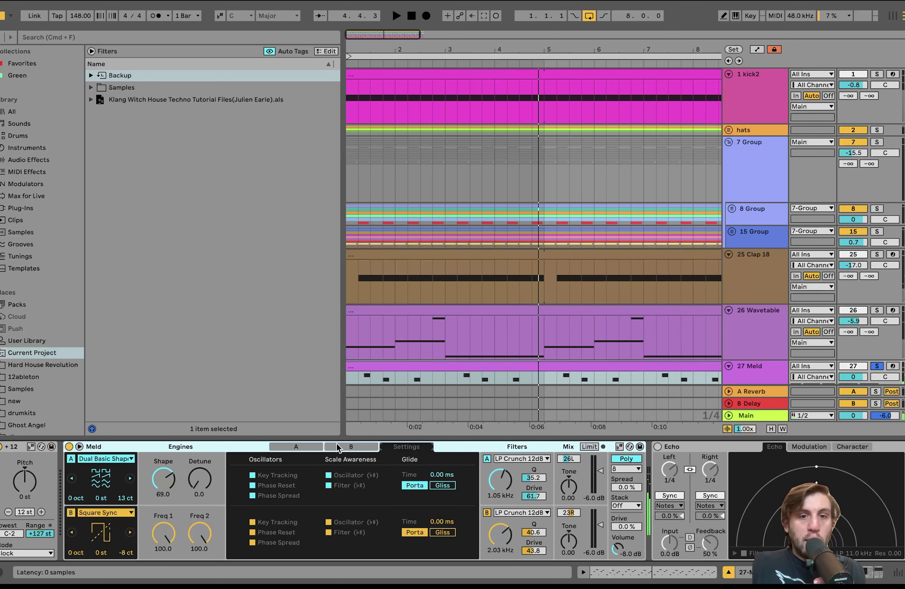
{"action": "left_click", "coordinate": [296, 447]}
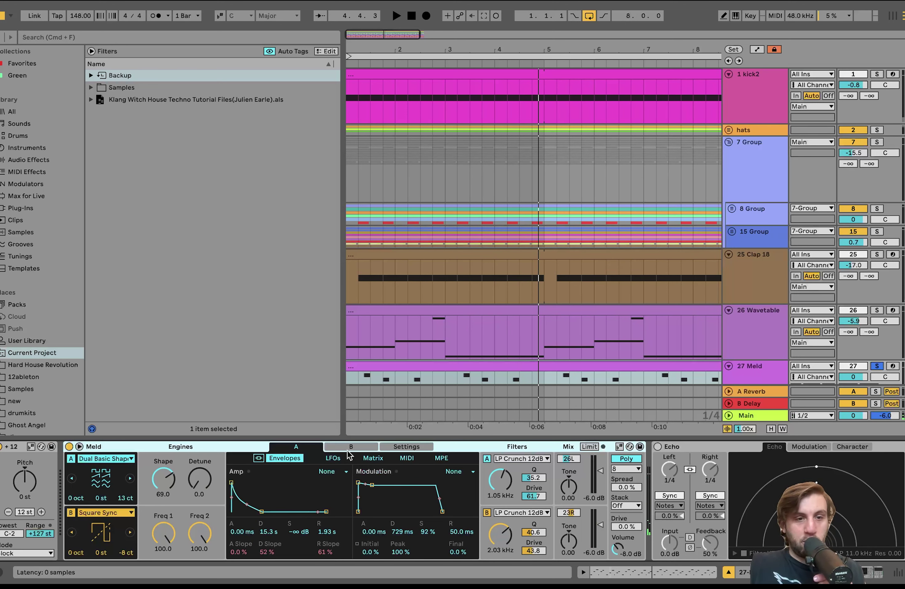
- Turn off Meld's engine B, Square Sync, and play engine A alone with its envelopes shown
{"action": "left_click", "coordinate": [71, 512]}
{"action": "left_click", "coordinate": [70, 512]}
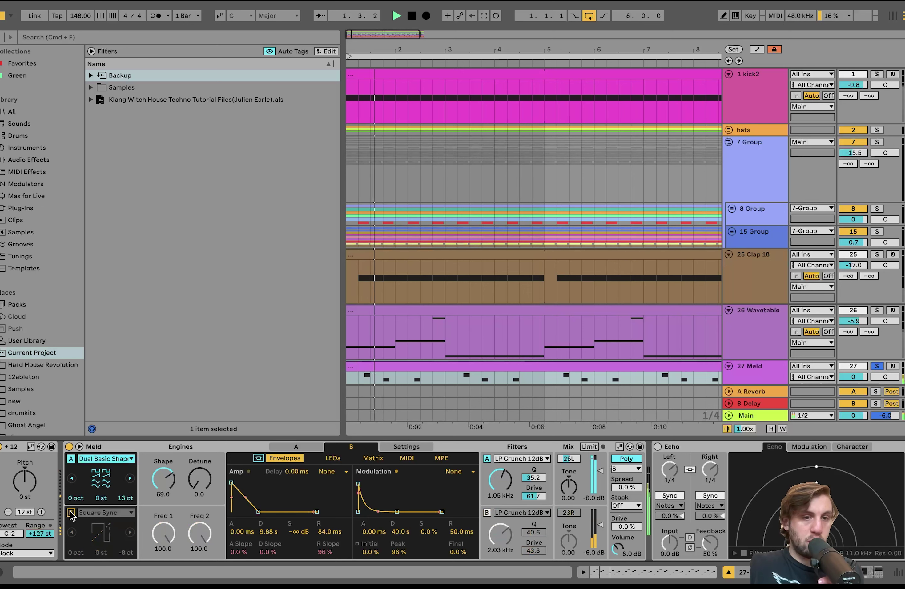
{"action": "left_click", "coordinate": [296, 446]}
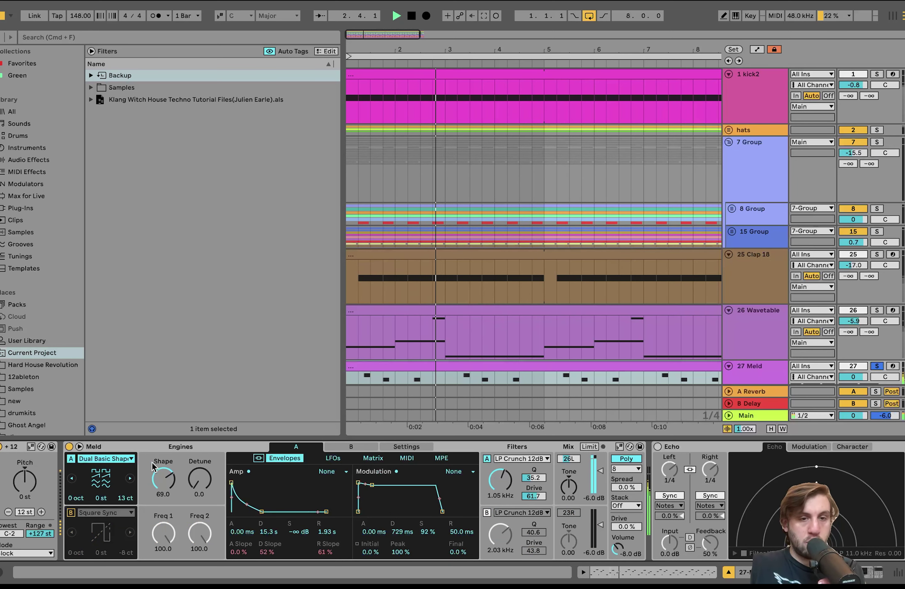
- Check engine A's matrix, swap engine A for engine B, Square Sync, and play it alone with engine B's envelopes shown
{"action": "left_click", "coordinate": [371, 458]}
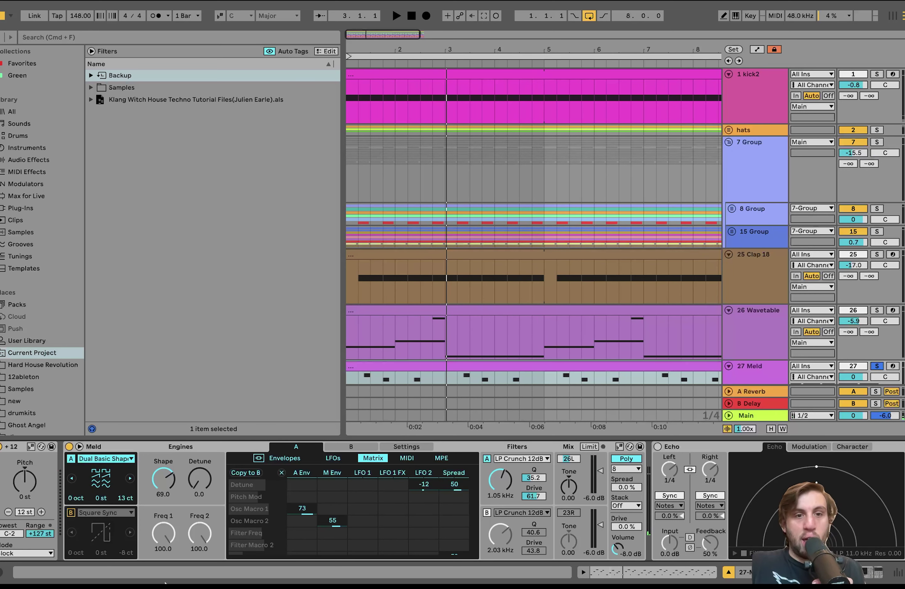
{"action": "left_click", "coordinate": [70, 459]}
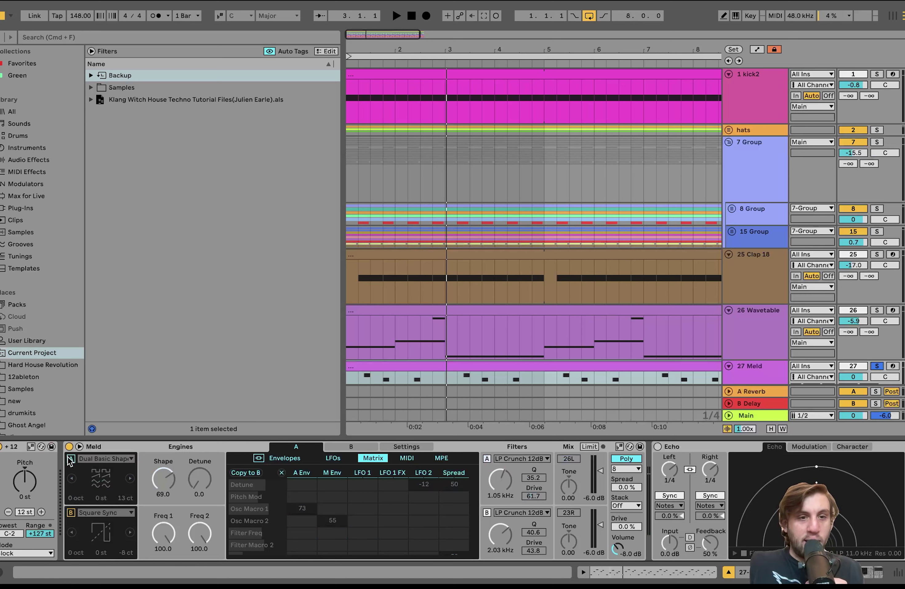
{"action": "left_click", "coordinate": [71, 512]}
{"action": "key", "text": "space"}
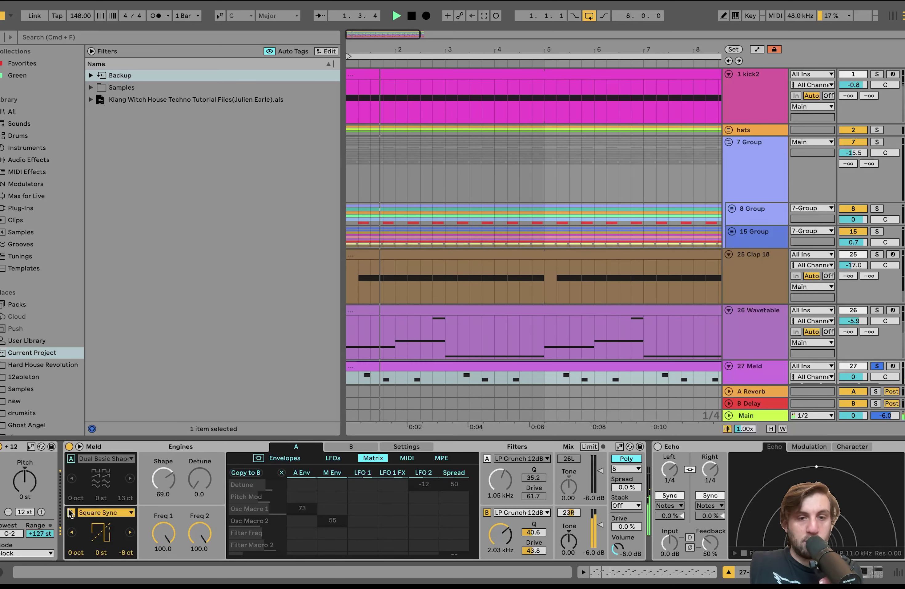
{"action": "left_click", "coordinate": [351, 446]}
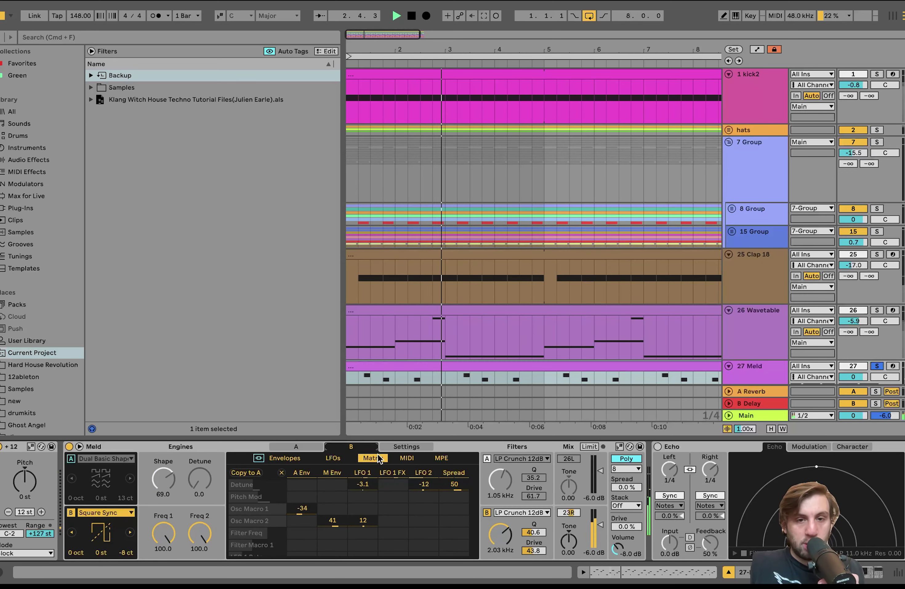
{"action": "left_click", "coordinate": [285, 458]}
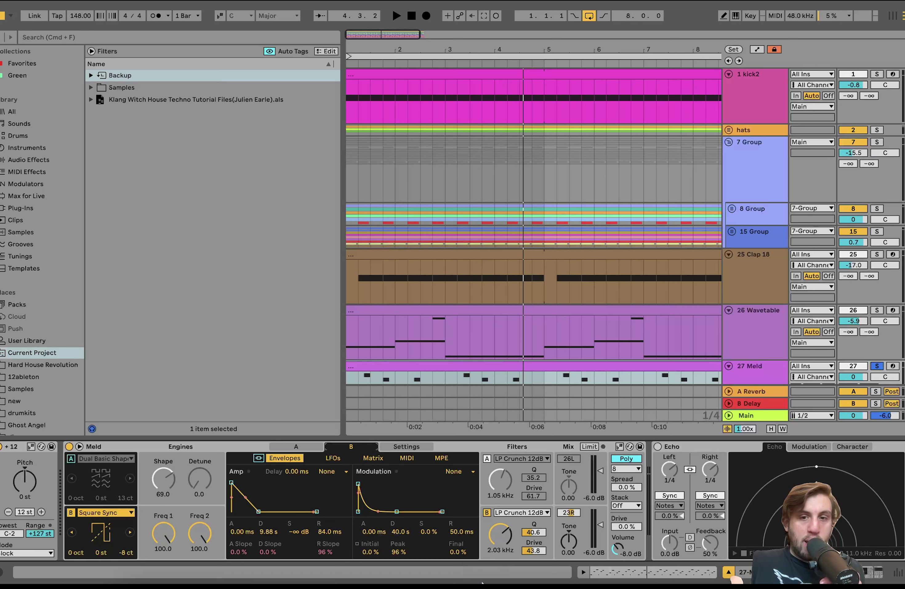
- Turn Meld's engine A, Dual Basic Shapes, back on, play both engines together and return to engine A's envelopes
{"action": "key", "text": "space"}
{"action": "scroll", "coordinate": [71, 458], "scroll_direction": "right", "scroll_amount": 6}
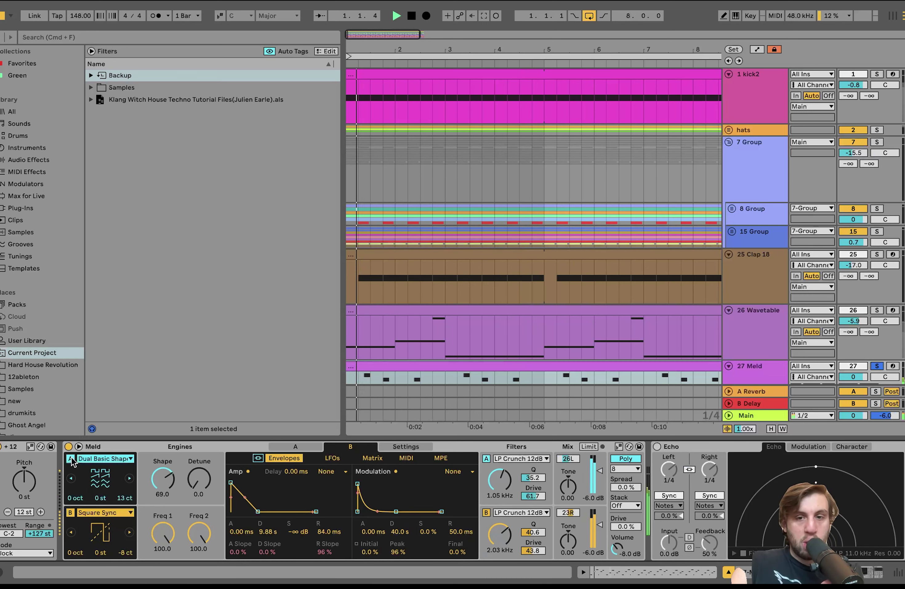
{"action": "scroll", "coordinate": [72, 457], "scroll_direction": "right", "scroll_amount": 1}
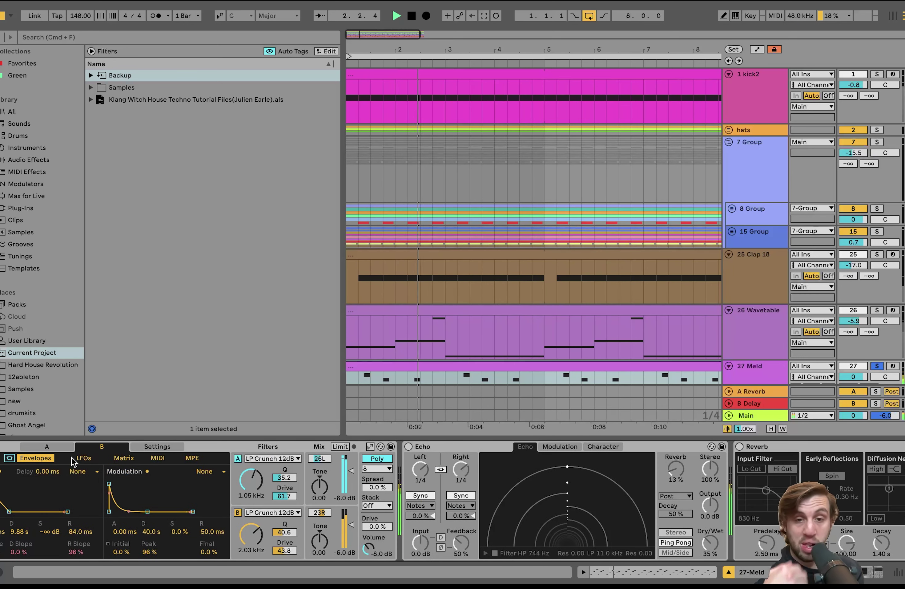
{"action": "key", "text": "space"}
{"action": "key", "text": "b"}
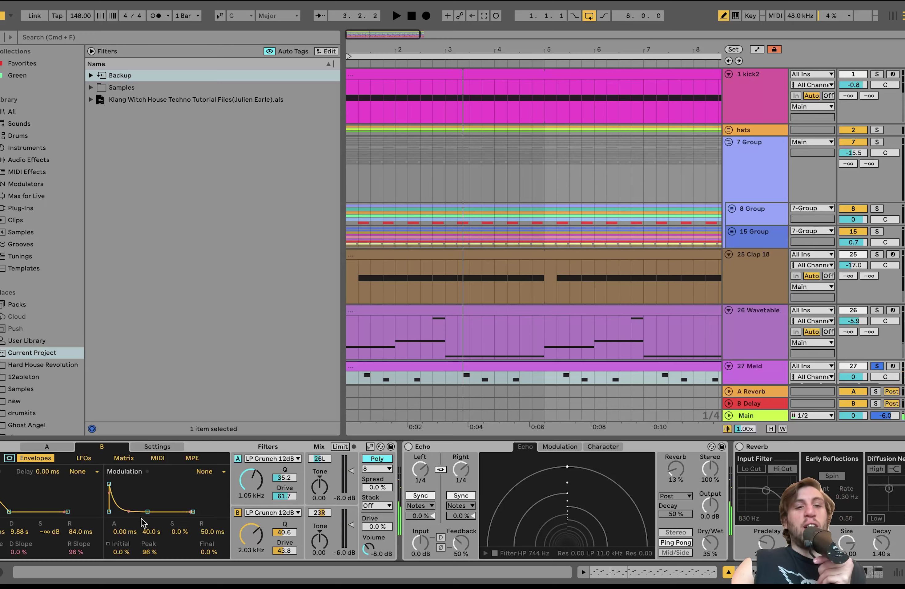
{"action": "scroll", "coordinate": [143, 522], "scroll_direction": "left", "scroll_amount": 10}
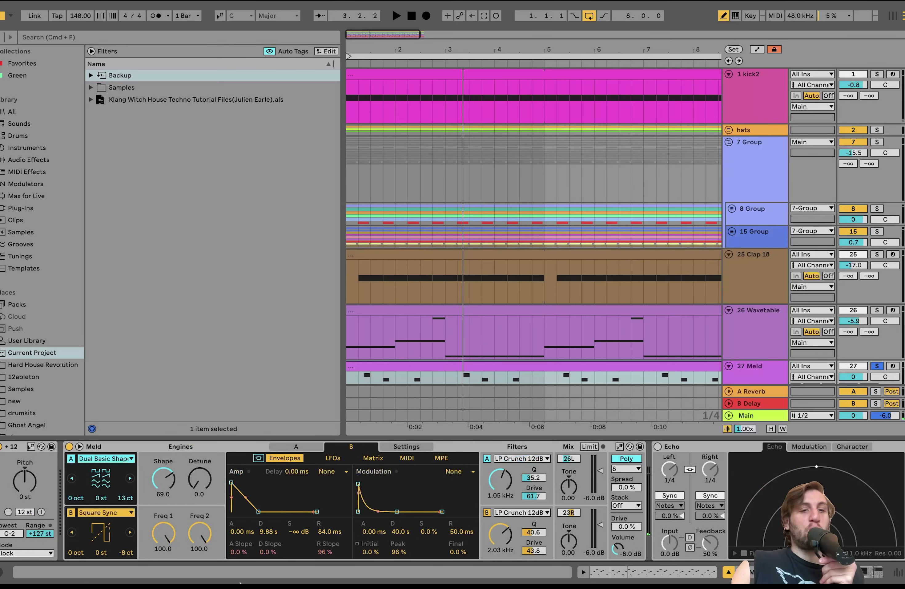
{"action": "scroll", "coordinate": [207, 451], "scroll_direction": "right", "scroll_amount": 10}
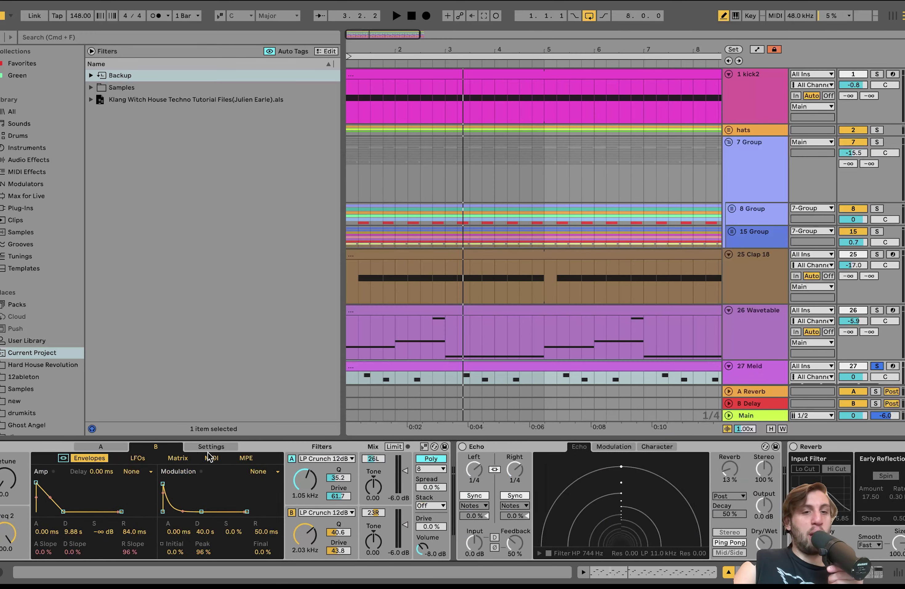
{"action": "scroll", "coordinate": [209, 455], "scroll_direction": "left", "scroll_amount": 10}
{"action": "left_click", "coordinate": [296, 447]}
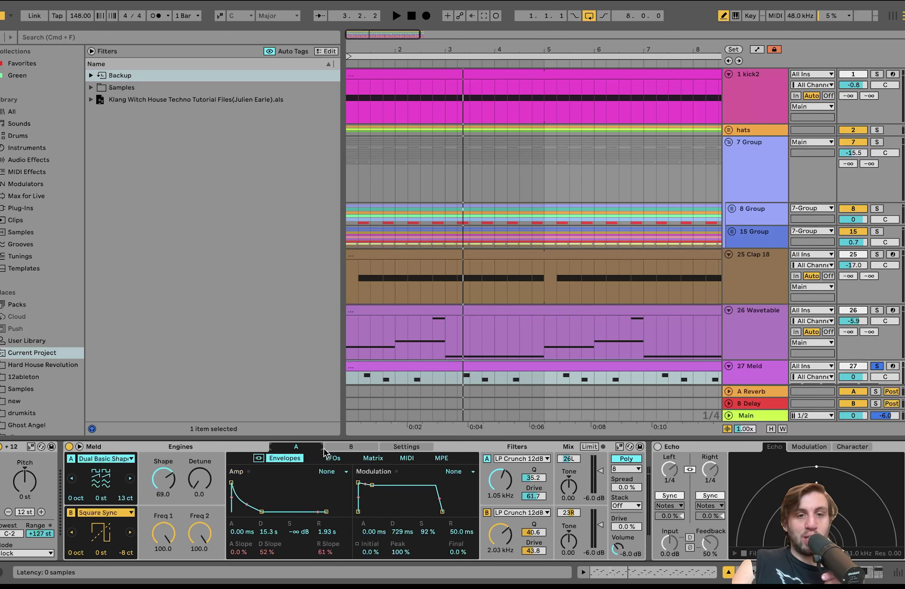
- Re-enable 27 Meld's Echo and Reverb one after the other while playing the track
{"action": "scroll", "coordinate": [275, 497], "scroll_direction": "right", "scroll_amount": 10}
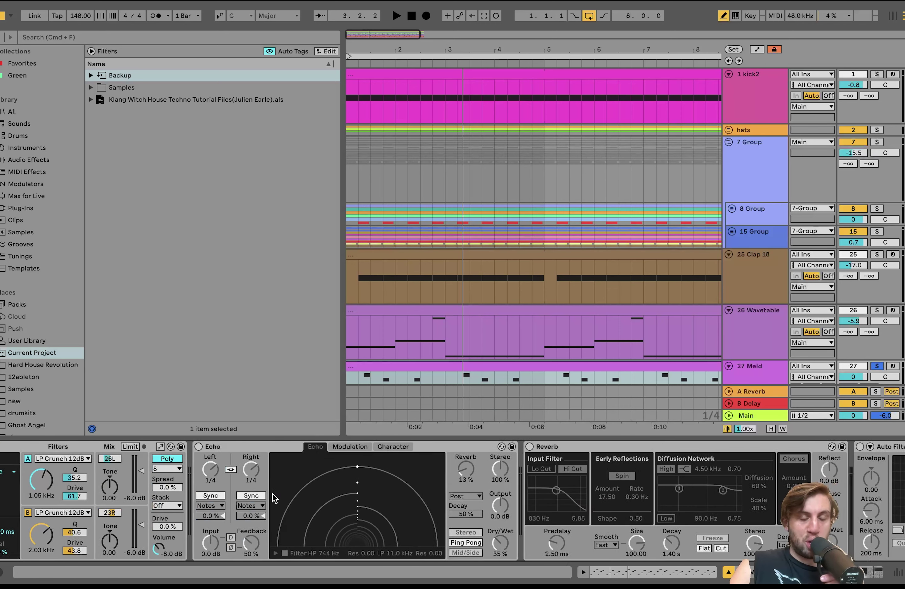
{"action": "left_click", "coordinate": [183, 446]}
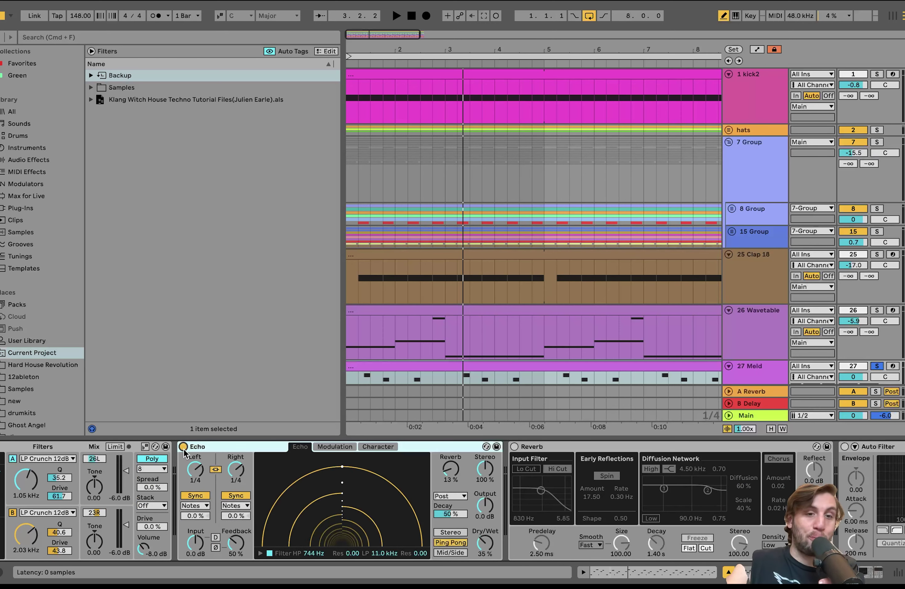
{"action": "key", "text": "space"}
{"action": "scroll", "coordinate": [185, 453], "scroll_direction": "right", "scroll_amount": 3}
{"action": "scroll", "coordinate": [186, 453], "scroll_direction": "right", "scroll_amount": 1}
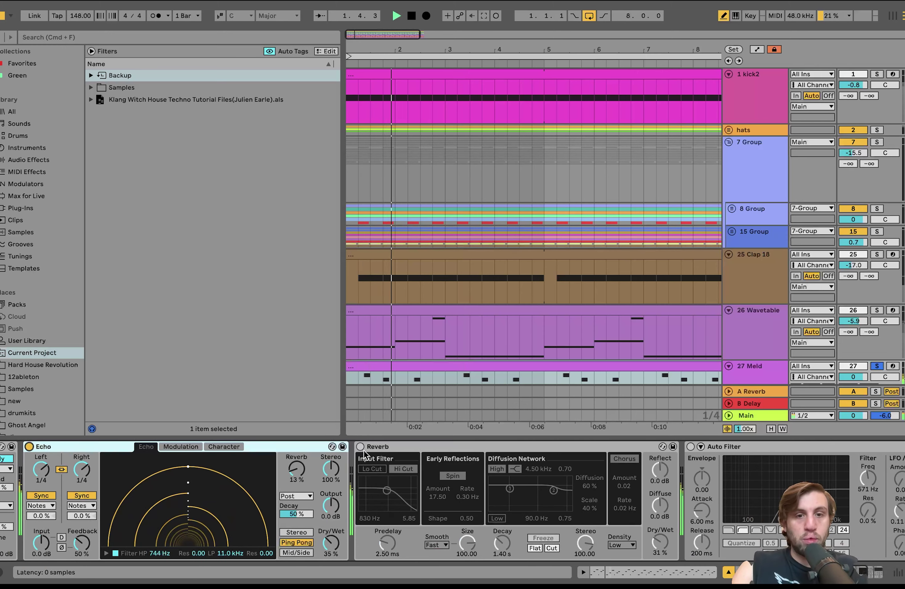
{"action": "scroll", "coordinate": [361, 452], "scroll_direction": "right", "scroll_amount": 6}
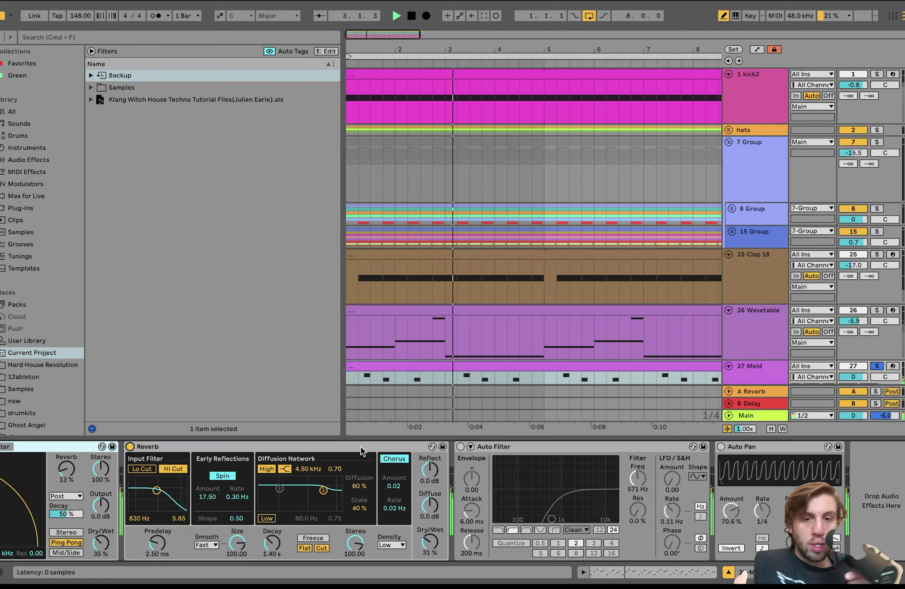
- Re-enable 27 Meld's Auto Filter and Auto Pan, and play the track with its full effects chain
{"action": "scroll", "coordinate": [429, 305], "scroll_direction": "down", "scroll_amount": 5}
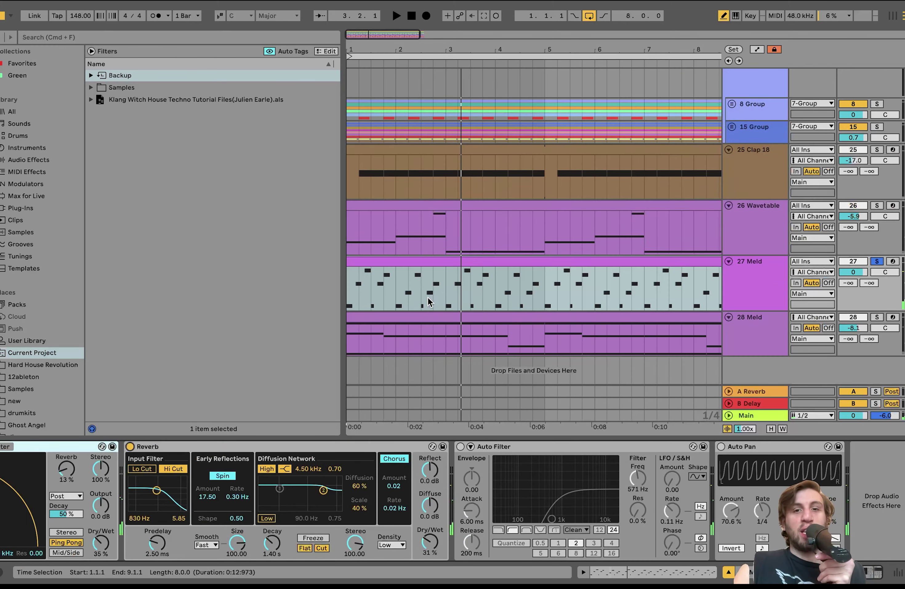
{"action": "left_click", "coordinate": [460, 447]}
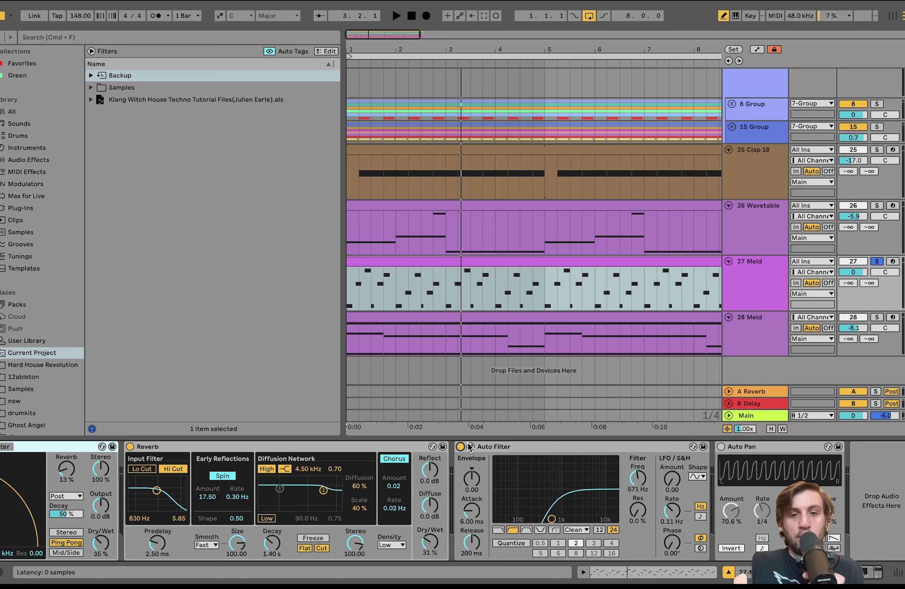
{"action": "left_click", "coordinate": [509, 447]}
{"action": "left_click", "coordinate": [721, 446]}
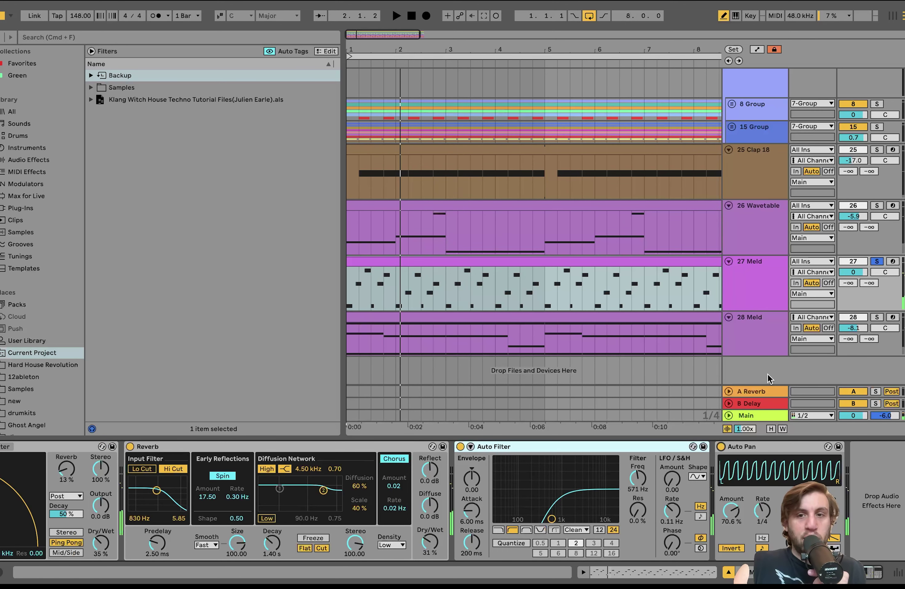
{"action": "key", "text": "space"}
{"action": "key", "text": "space"}
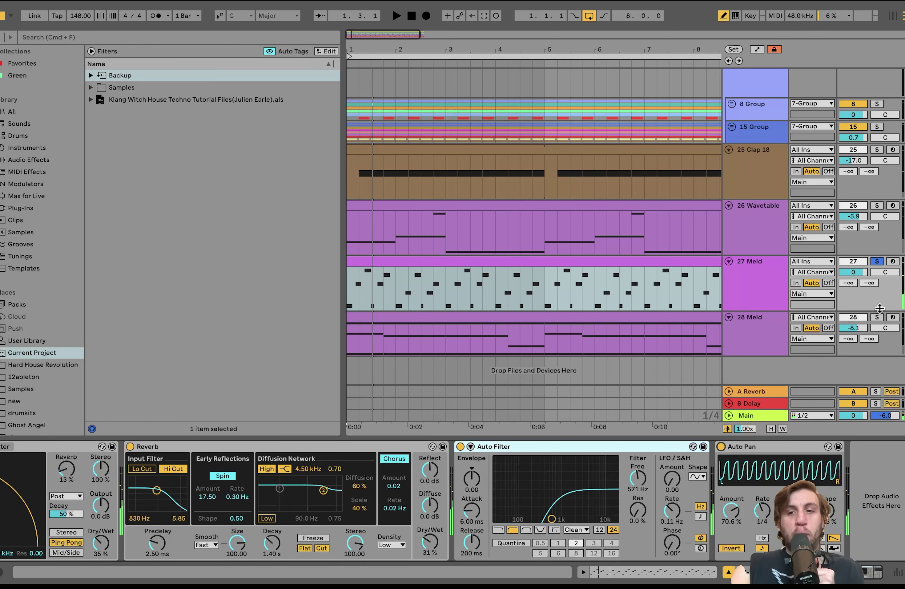
- Solo 28 Meld together with 26 Wavetable, play them and open 28 Meld's clip to show its notes
{"action": "left_click", "coordinate": [877, 317]}
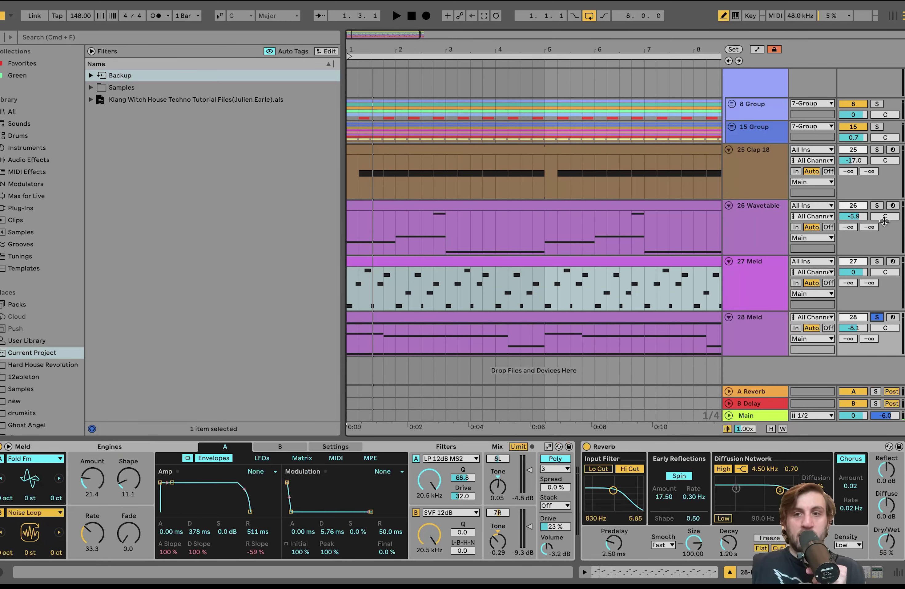
{"action": "left_click", "coordinate": [878, 207]}
{"action": "key", "text": "space"}
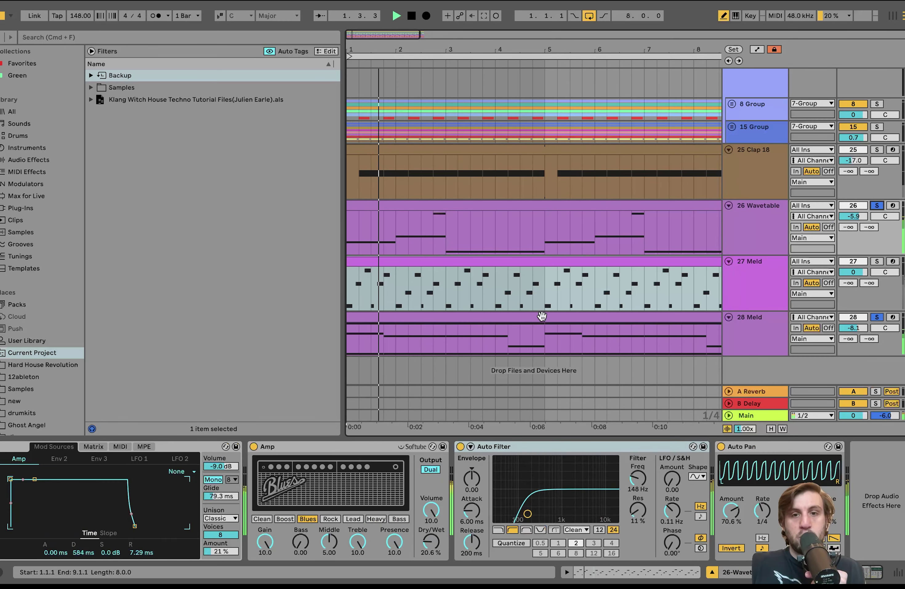
{"action": "double_click", "coordinate": [543, 317]}
{"action": "key", "text": "b"}
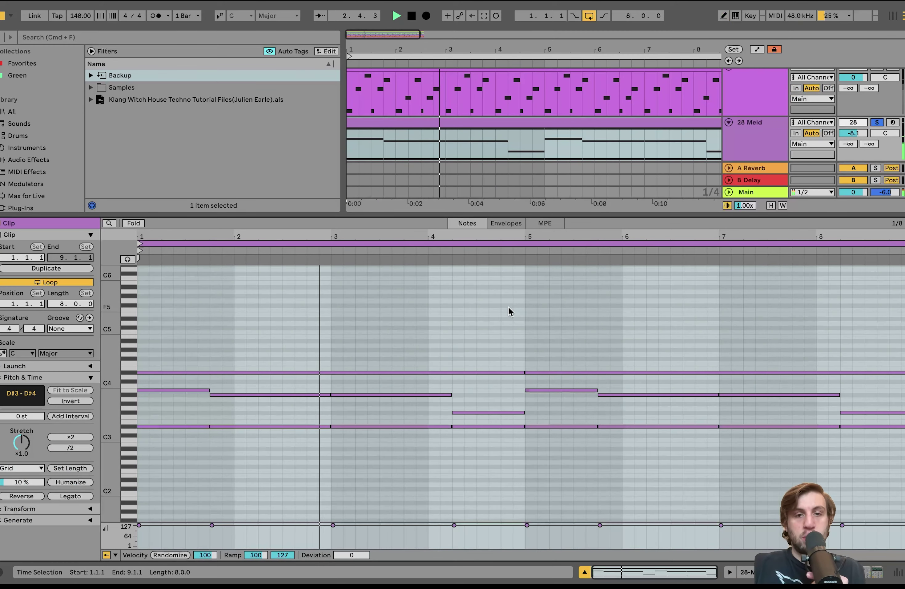
{"action": "left_click", "coordinate": [449, 340]}
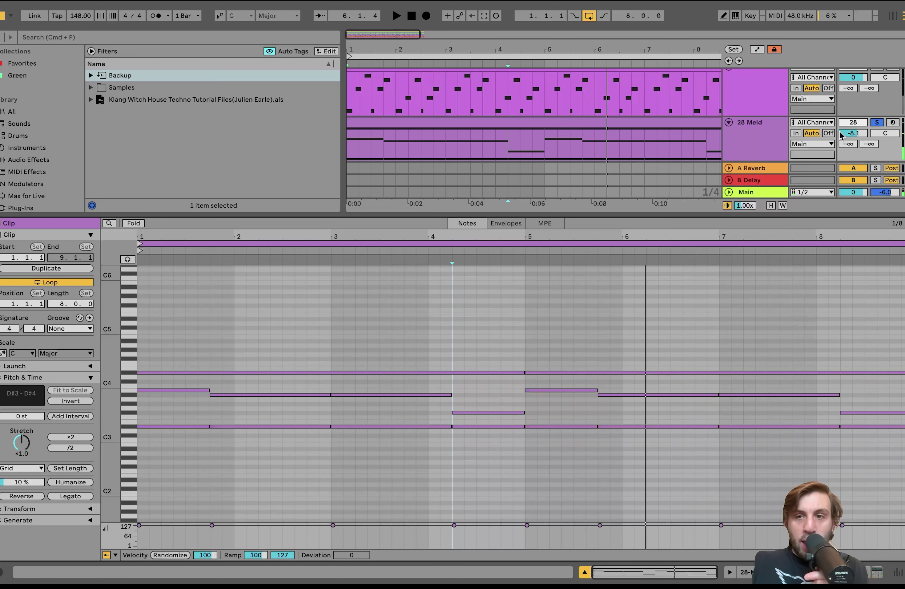
- Solo 28 Meld alone, reopen its clip and play the chord notes
{"action": "left_click", "coordinate": [876, 129]}
{"action": "left_click", "coordinate": [744, 144]}
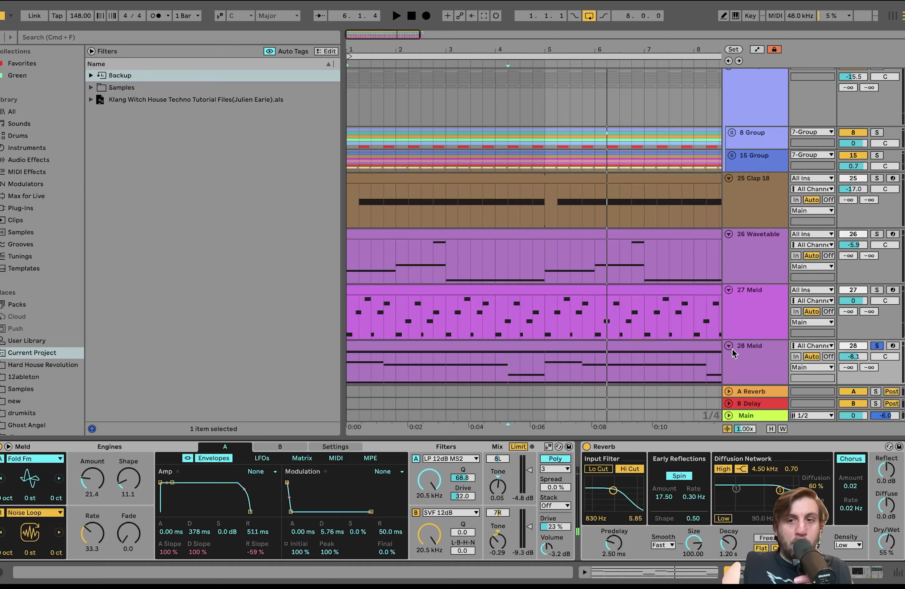
{"action": "double_click", "coordinate": [674, 343]}
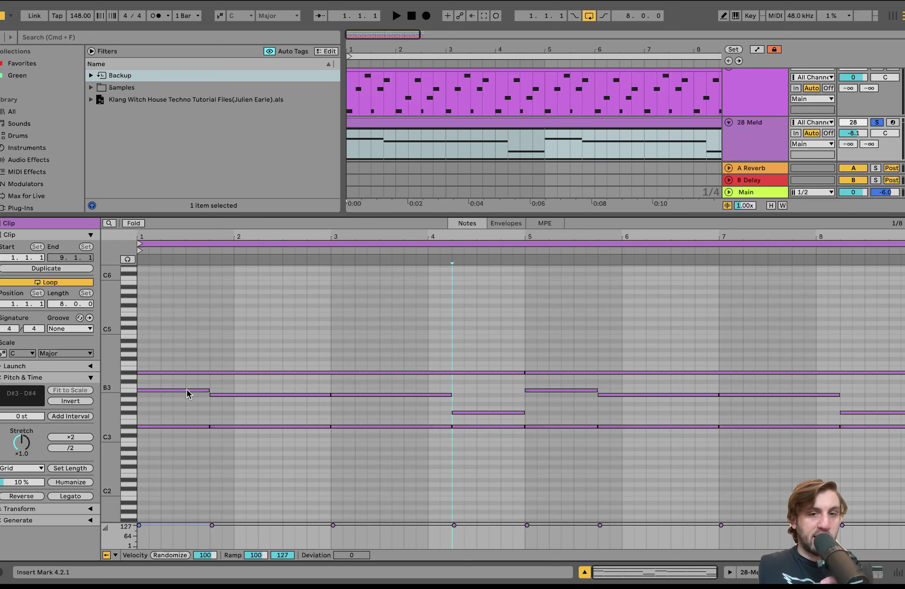
{"action": "key", "text": "space"}
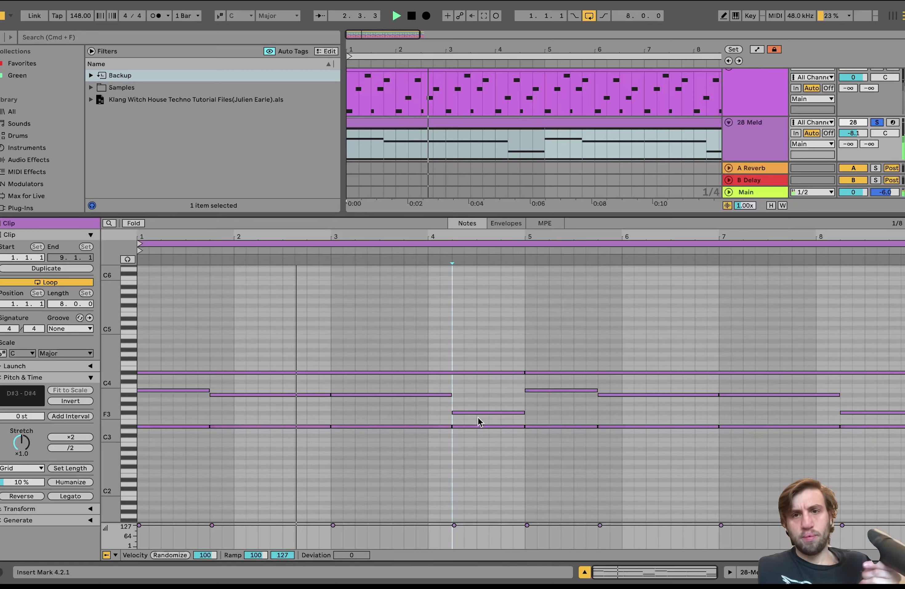
- Show 28 Meld's devices and review the chain from the Meld synth through Reverb, Auto Filter and Auto Pan
{"action": "left_click", "coordinate": [763, 150]}
{"action": "left_click", "coordinate": [763, 150]}
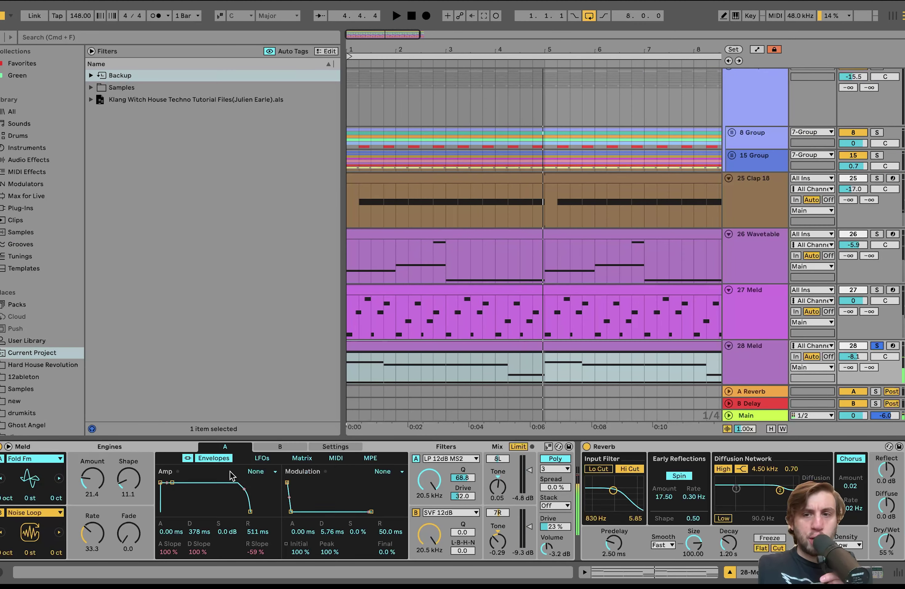
{"action": "scroll", "coordinate": [385, 486], "scroll_direction": "right", "scroll_amount": 10}
{"action": "scroll", "coordinate": [384, 487], "scroll_direction": "right", "scroll_amount": 3}
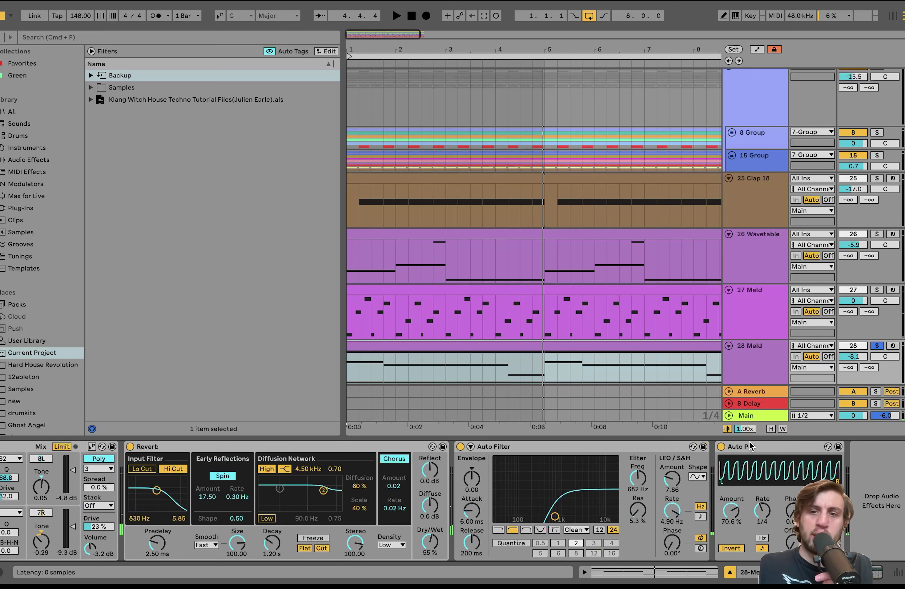
{"action": "scroll", "coordinate": [539, 480], "scroll_direction": "left", "scroll_amount": 10}
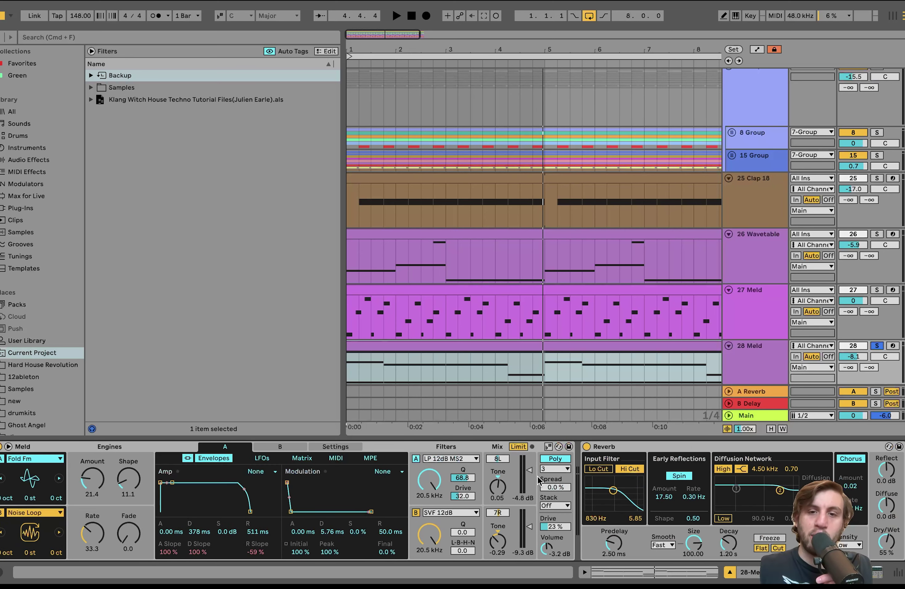
- Bypass 28 Meld's Reverb, turn off engine B, Noise Loop, and play engine A, Fold Fm, alone
{"action": "left_click", "coordinate": [602, 449]}
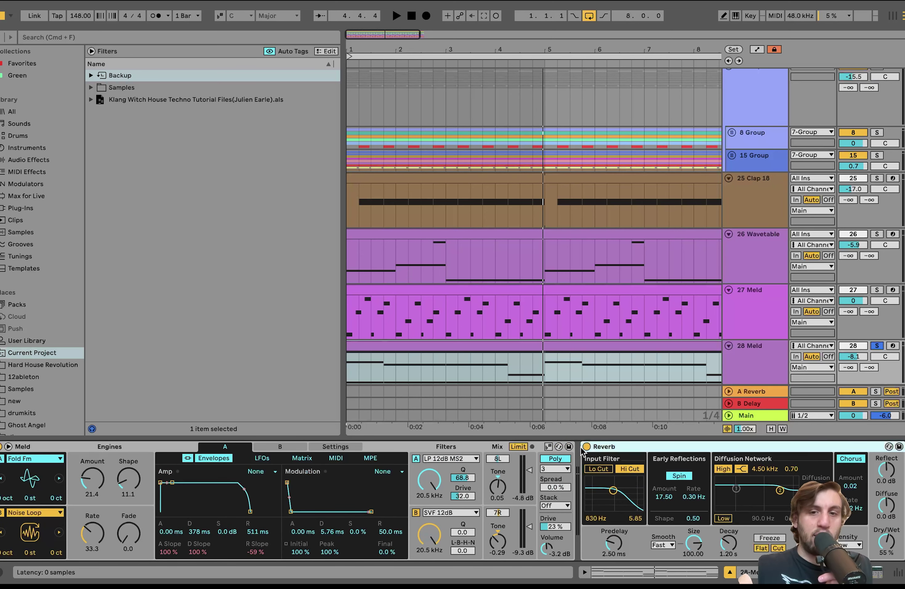
{"action": "left_click", "coordinate": [586, 446]}
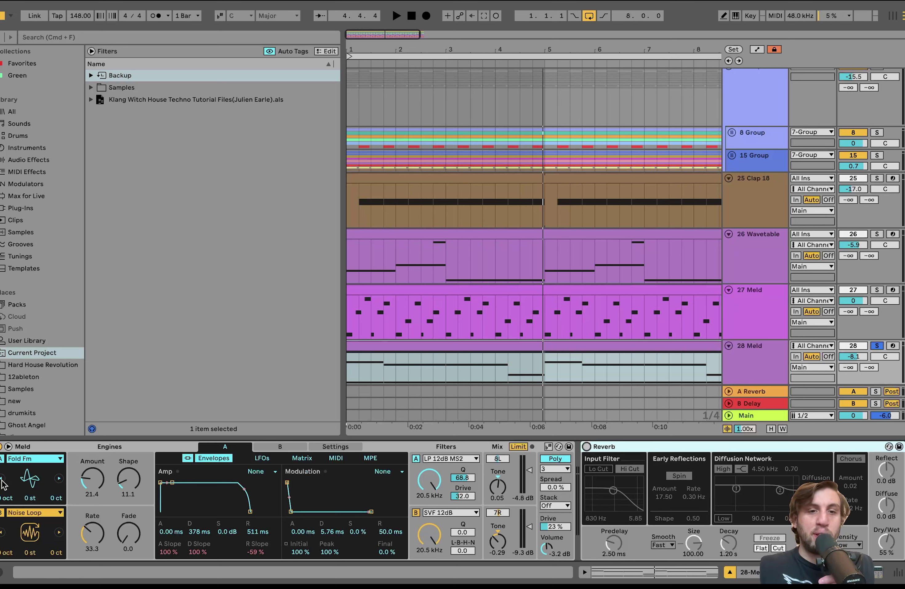
{"action": "left_click", "coordinate": [1, 512]}
{"action": "key", "text": "space"}
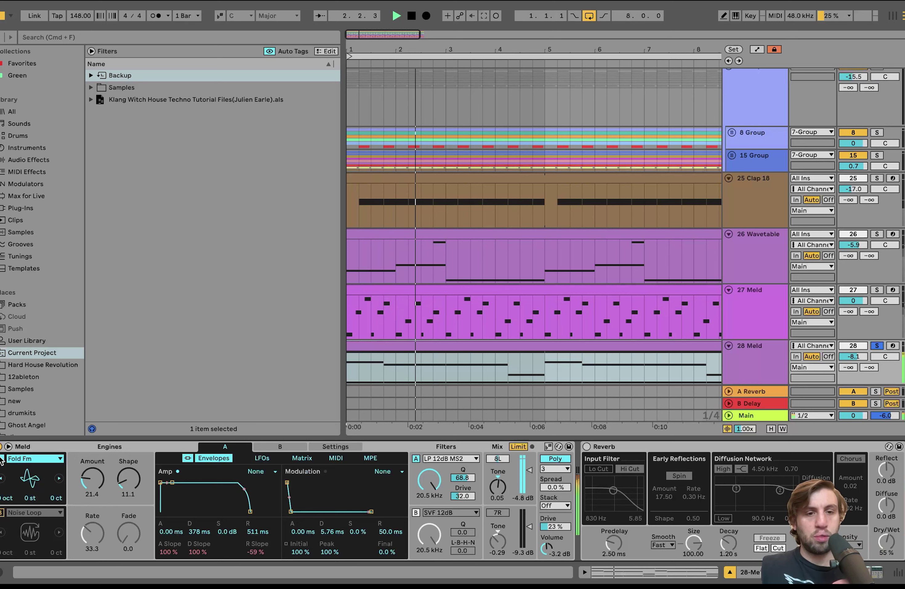
- Examine engine A's modulation matrix on 28 Meld during playback, then show engine B's matrix
{"action": "left_click", "coordinate": [302, 458]}
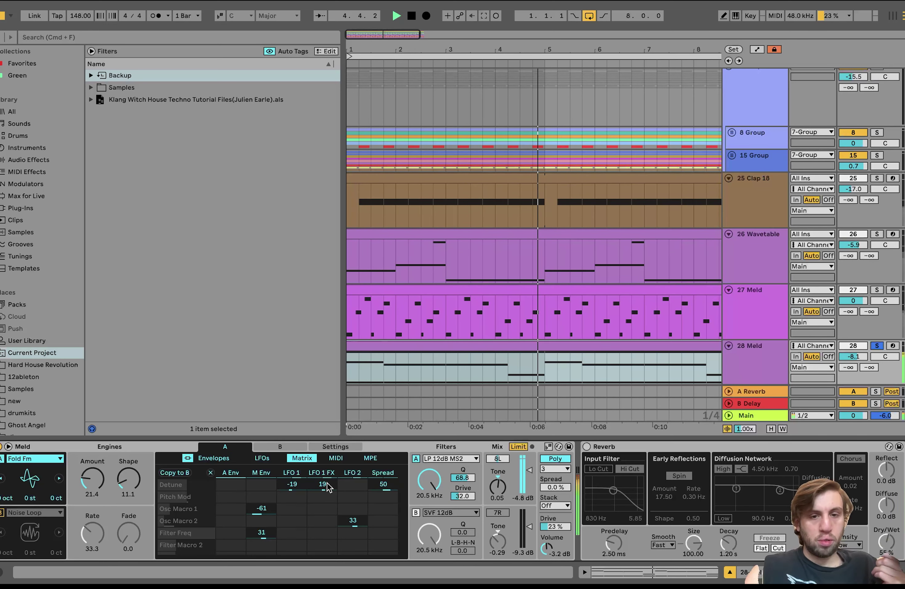
{"action": "left_click", "coordinate": [326, 499]}
{"action": "left_click", "coordinate": [297, 488]}
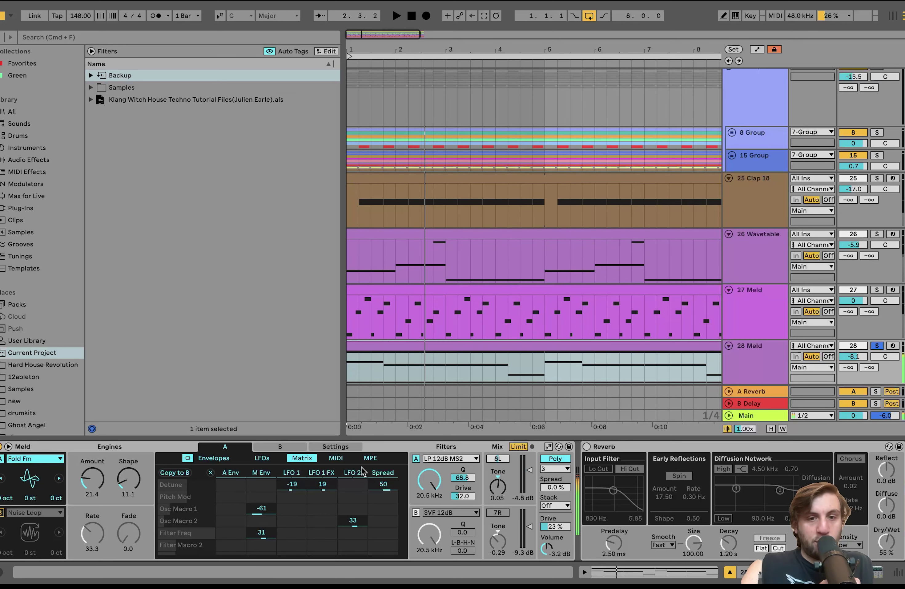
{"action": "left_click", "coordinate": [282, 446]}
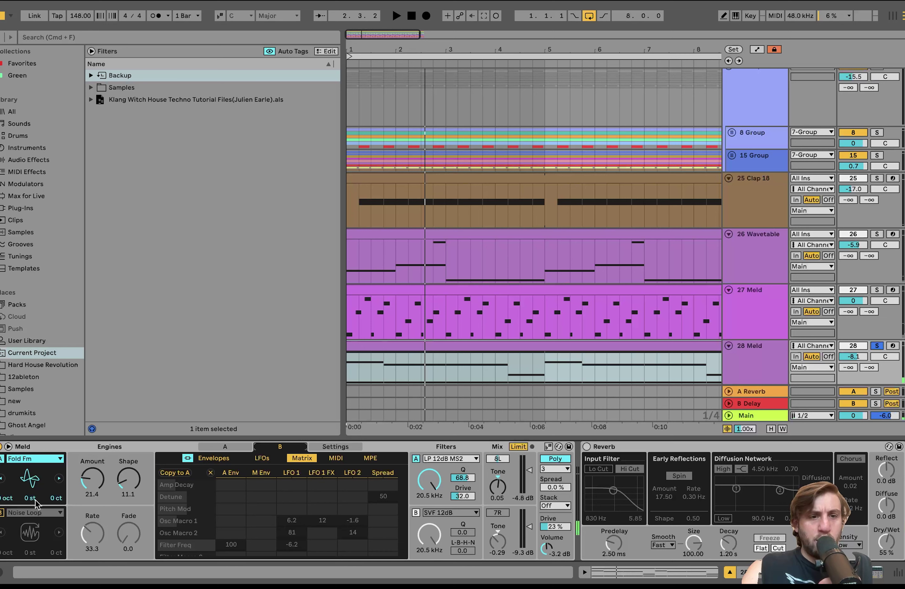
- Turn on engine B, Noise Loop, turn off engine A, Fold Fm, on 28 Meld and play engine B alone
{"action": "left_click", "coordinate": [2, 512]}
{"action": "left_click", "coordinate": [2, 458]}
{"action": "key", "text": "space"}
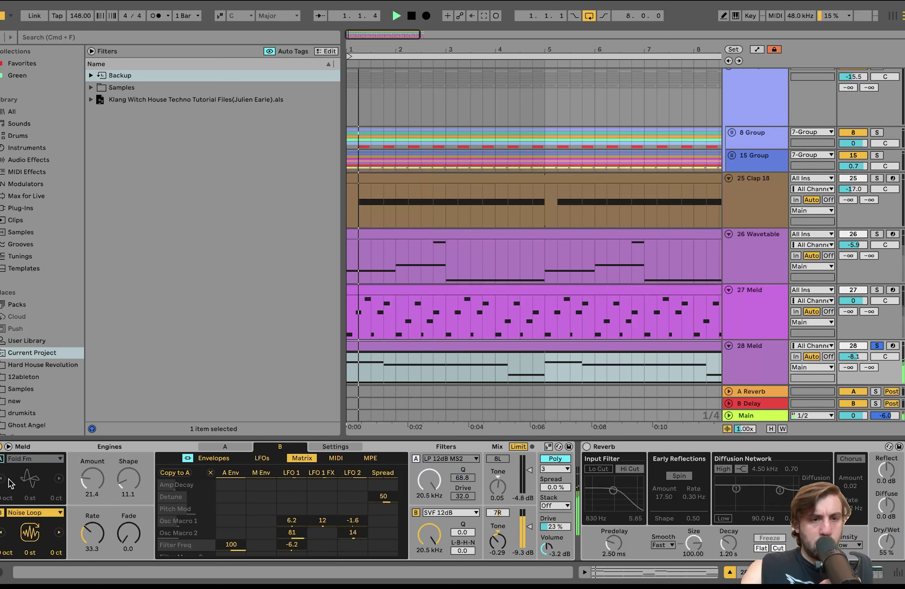
- Examine engine B's LFO settings on 28 Meld and show its amp and modulation envelopes during playback
{"action": "left_click", "coordinate": [354, 477]}
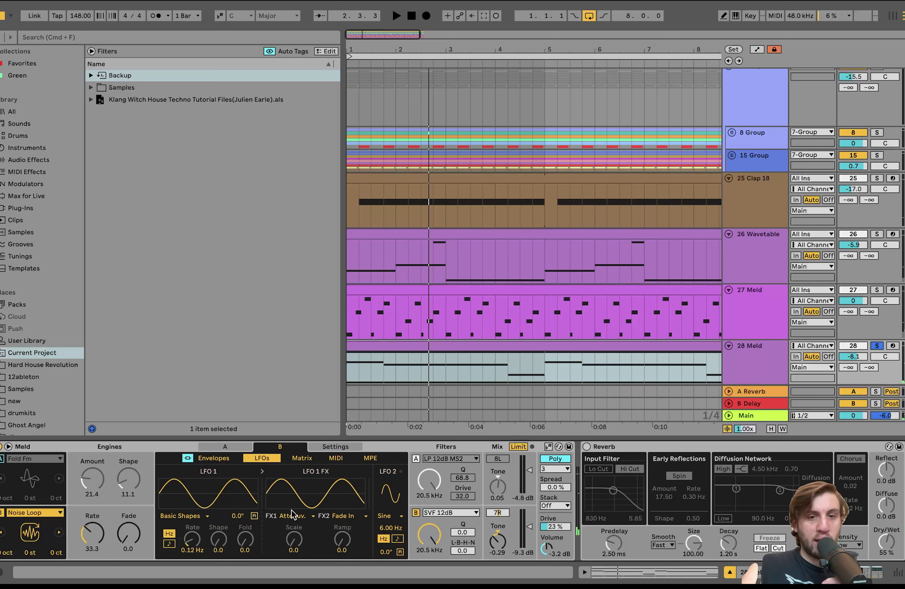
{"action": "key", "text": "space"}
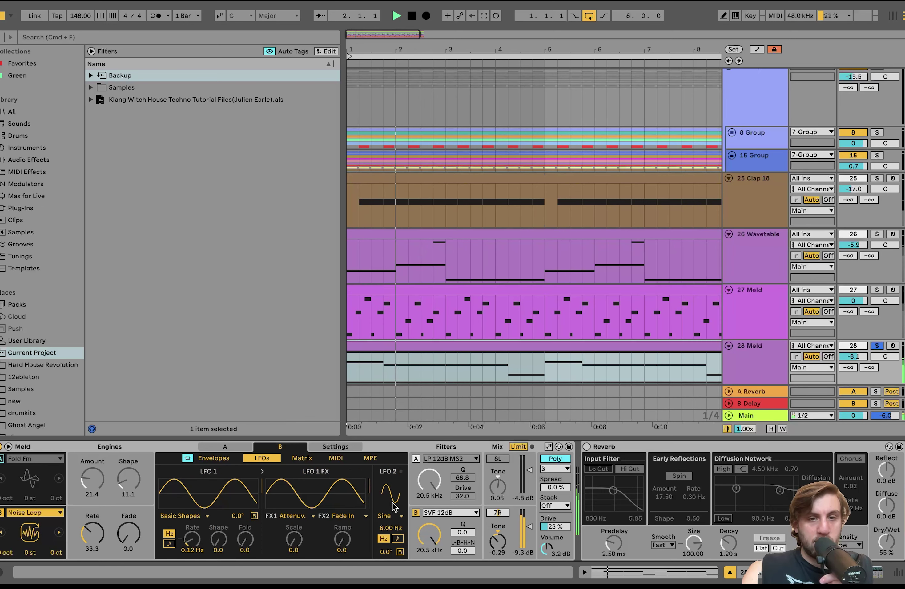
{"action": "left_click", "coordinate": [213, 458]}
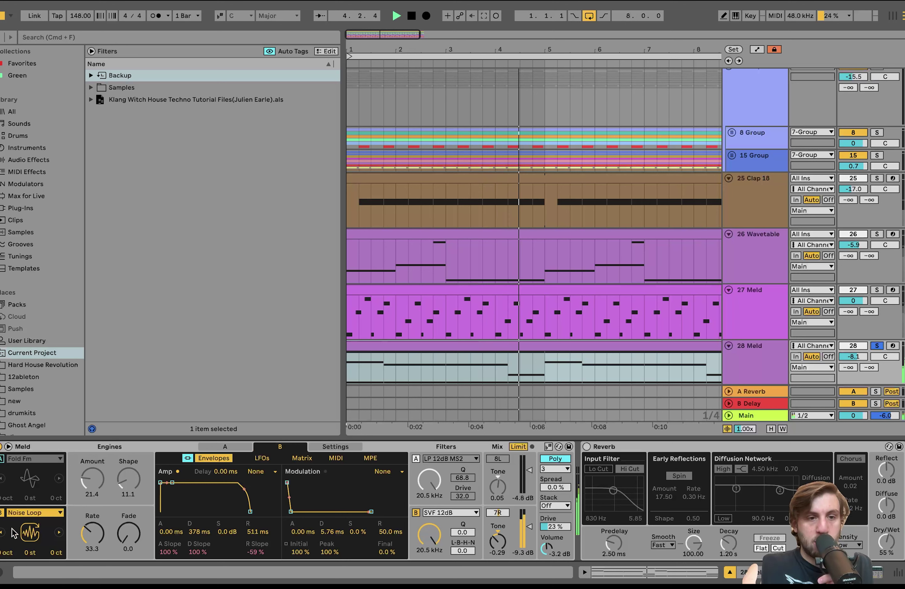
- Turn engine A, Fold Fm, back on and review Meld's filter, mix, voice and spread settings
{"action": "left_click", "coordinate": [1, 460]}
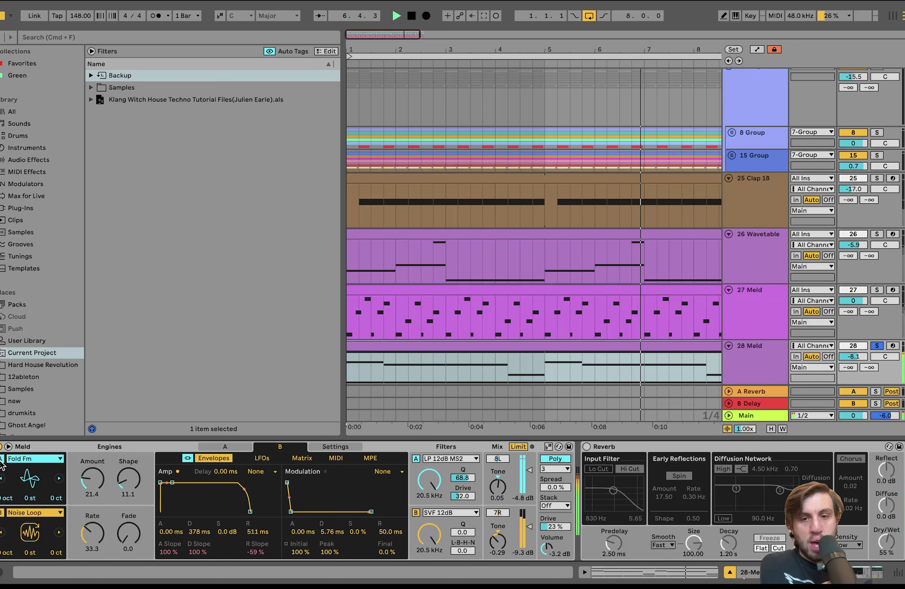
{"action": "scroll", "coordinate": [218, 545], "scroll_direction": "right", "scroll_amount": 5}
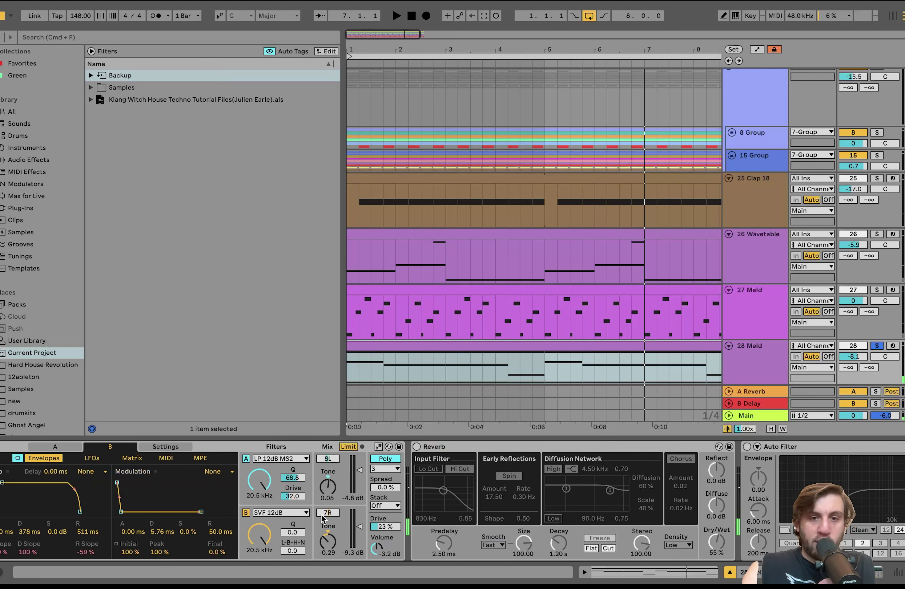
{"action": "scroll", "coordinate": [323, 519], "scroll_direction": "right", "scroll_amount": 3}
{"action": "left_click", "coordinate": [272, 470]}
{"action": "left_click", "coordinate": [270, 482]}
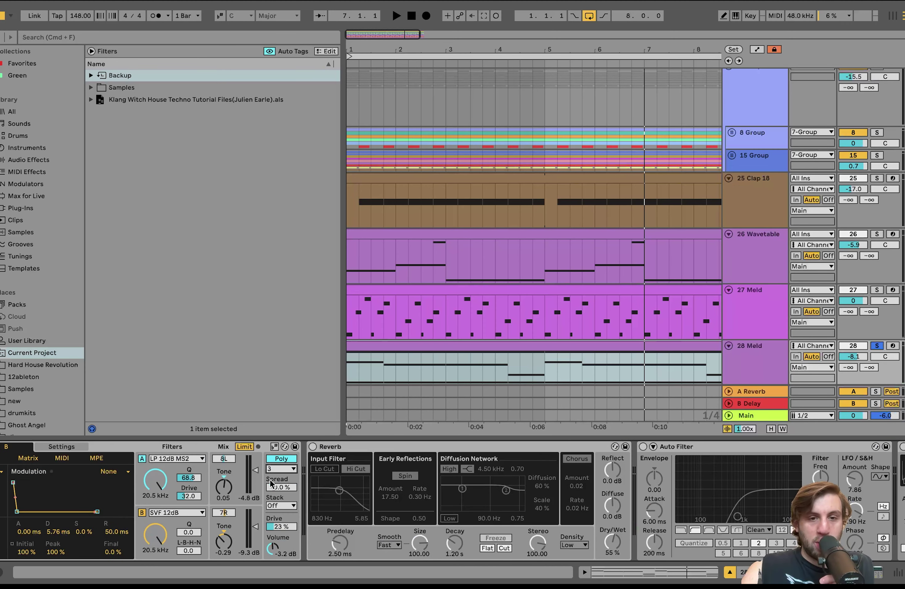
- Re-enable Reverb, Auto Filter and Auto Pan on 28 Meld, listening to the chords during playback
{"action": "left_click", "coordinate": [313, 446]}
{"action": "key", "text": "space"}
{"action": "scroll", "coordinate": [463, 451], "scroll_direction": "right", "scroll_amount": 5}
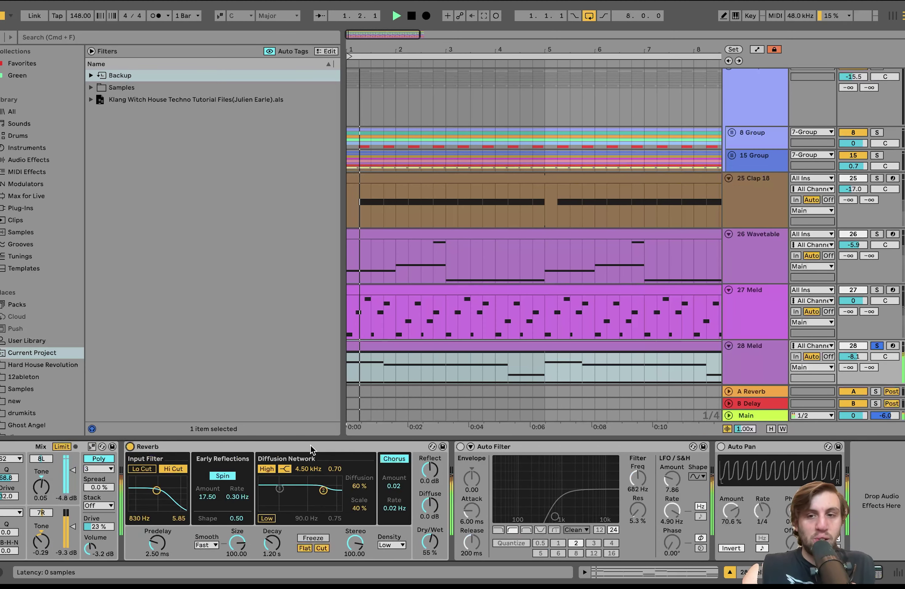
{"action": "left_click", "coordinate": [461, 446]}
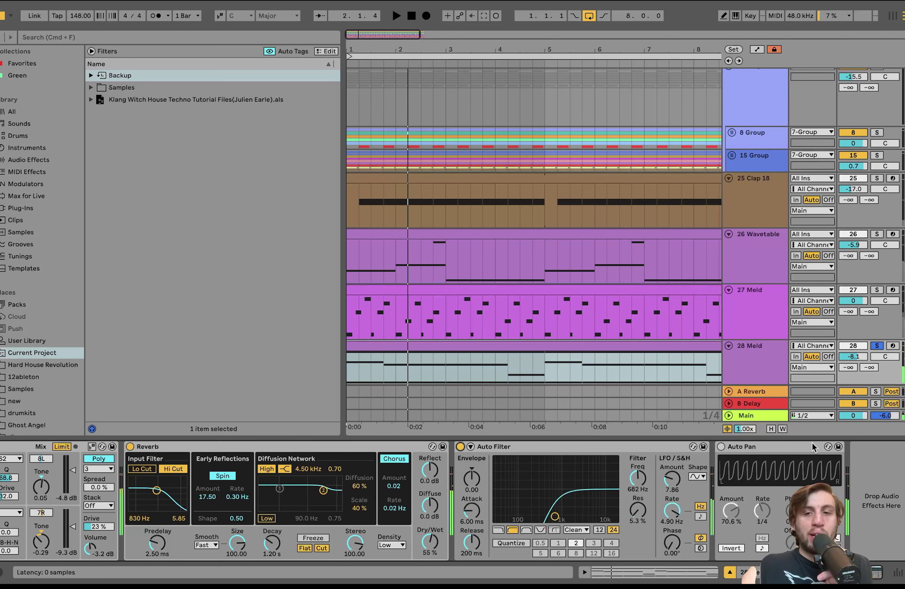
- Unsolo 28 Meld and play the full eight-bar loop with all tracks in view
{"action": "left_click", "coordinate": [877, 345]}
{"action": "key", "text": "space"}
{"action": "scroll", "coordinate": [460, 308], "scroll_direction": "down", "scroll_amount": 5}
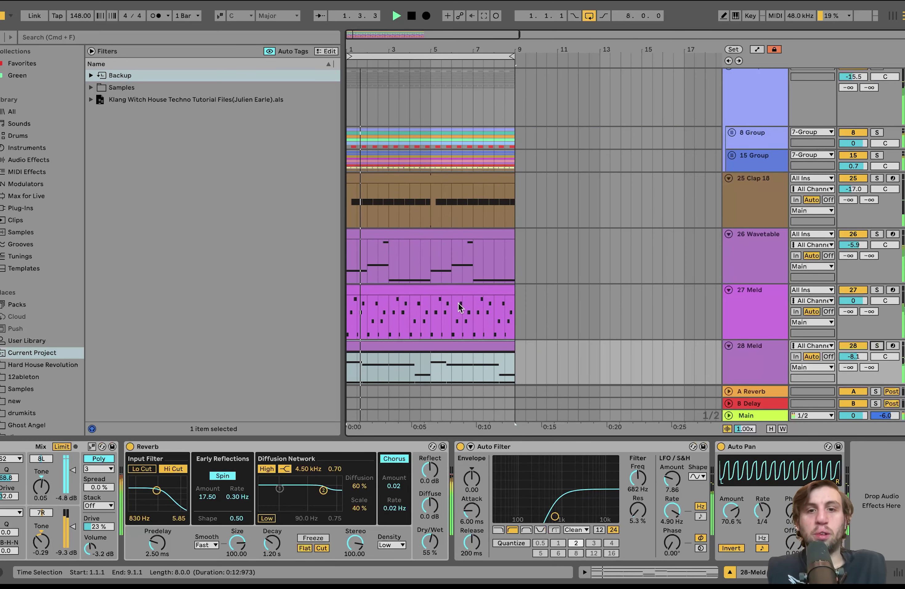
{"action": "scroll", "coordinate": [459, 302], "scroll_direction": "down", "scroll_amount": 3}
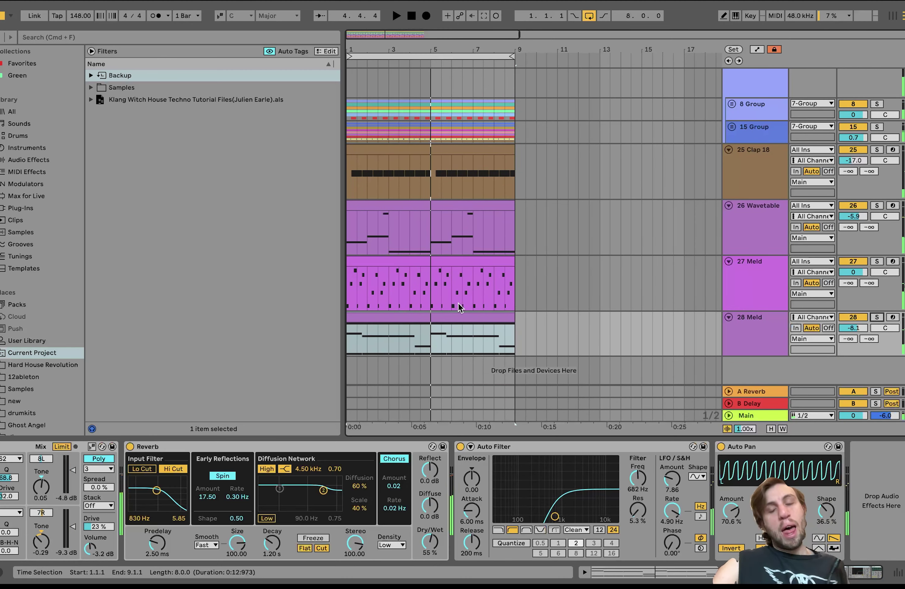
{"action": "scroll", "coordinate": [459, 303], "scroll_direction": "up", "scroll_amount": 8}
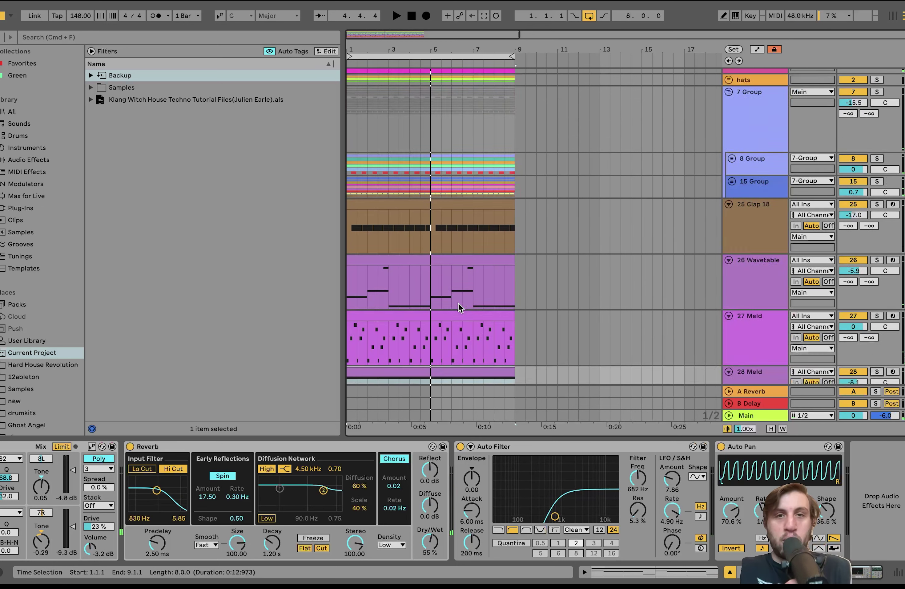
- Fold 7 Group, collapse all arrangement tracks to compact height and show 7 Group's devices
{"action": "left_click", "coordinate": [729, 142]}
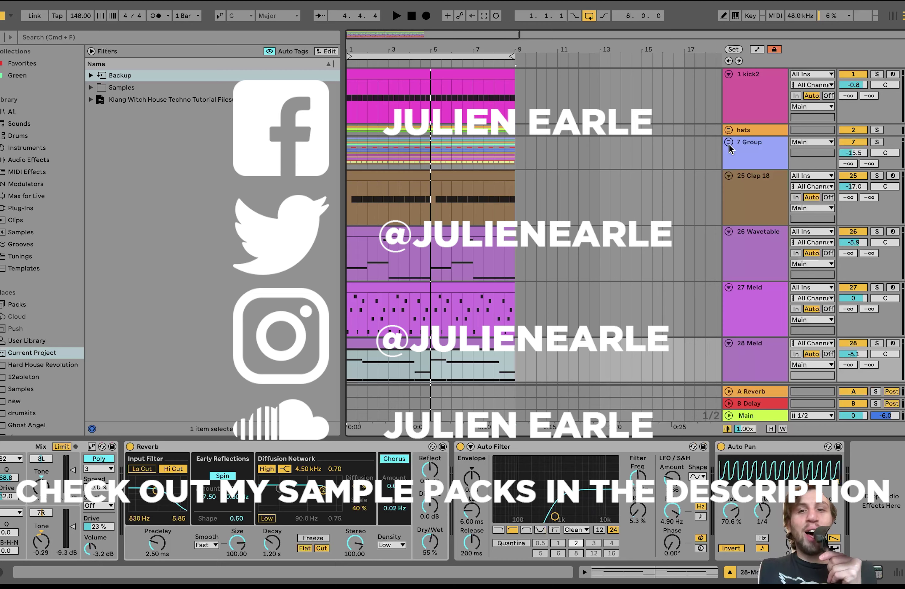
{"action": "left_click", "coordinate": [766, 150]}
{"action": "key", "text": "cmd+a"}
{"action": "key", "text": "u"}
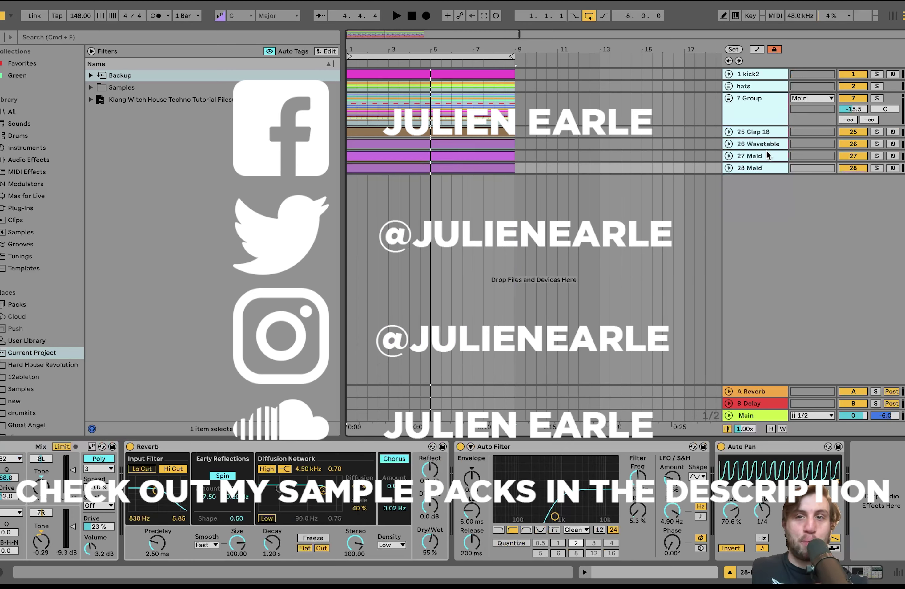
{"action": "left_click", "coordinate": [745, 111]}
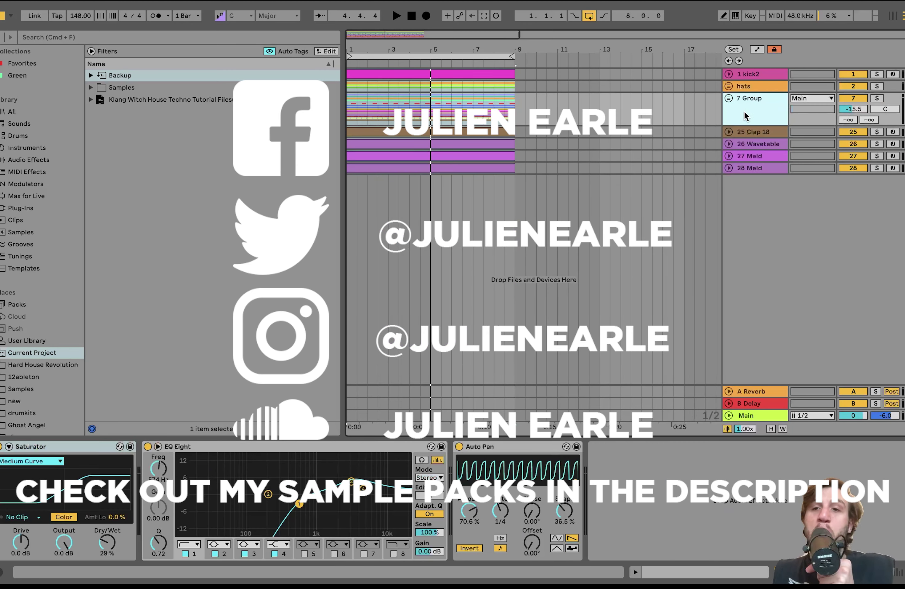